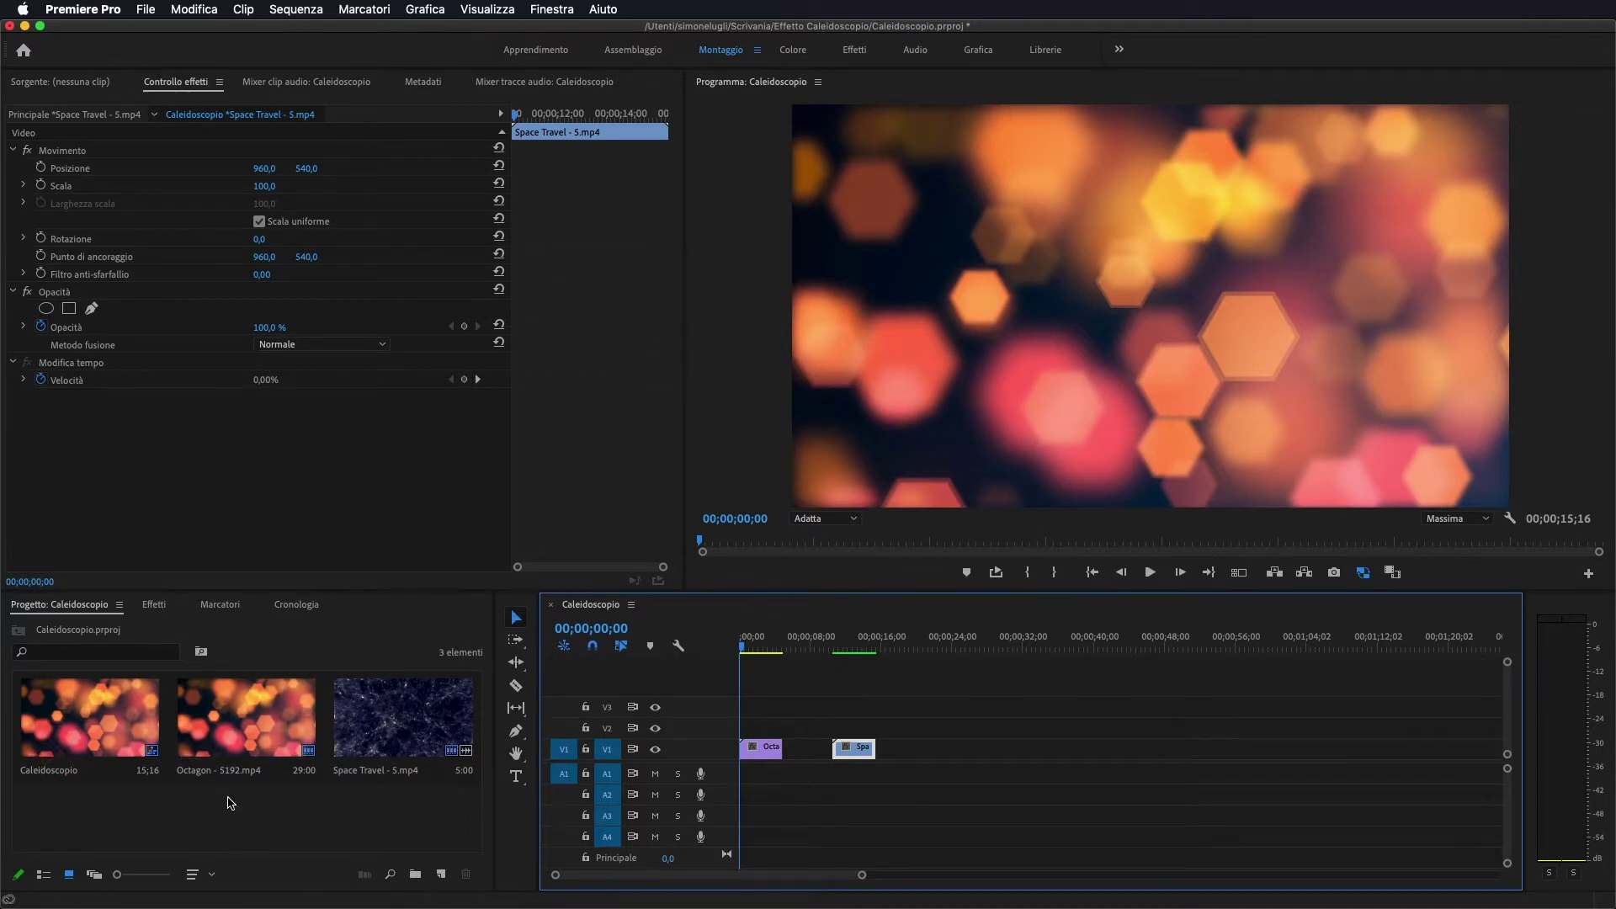
# Play the Caleidoscopio sequence from the start to preview the Octagon bokeh clip
pyautogui.press('space')
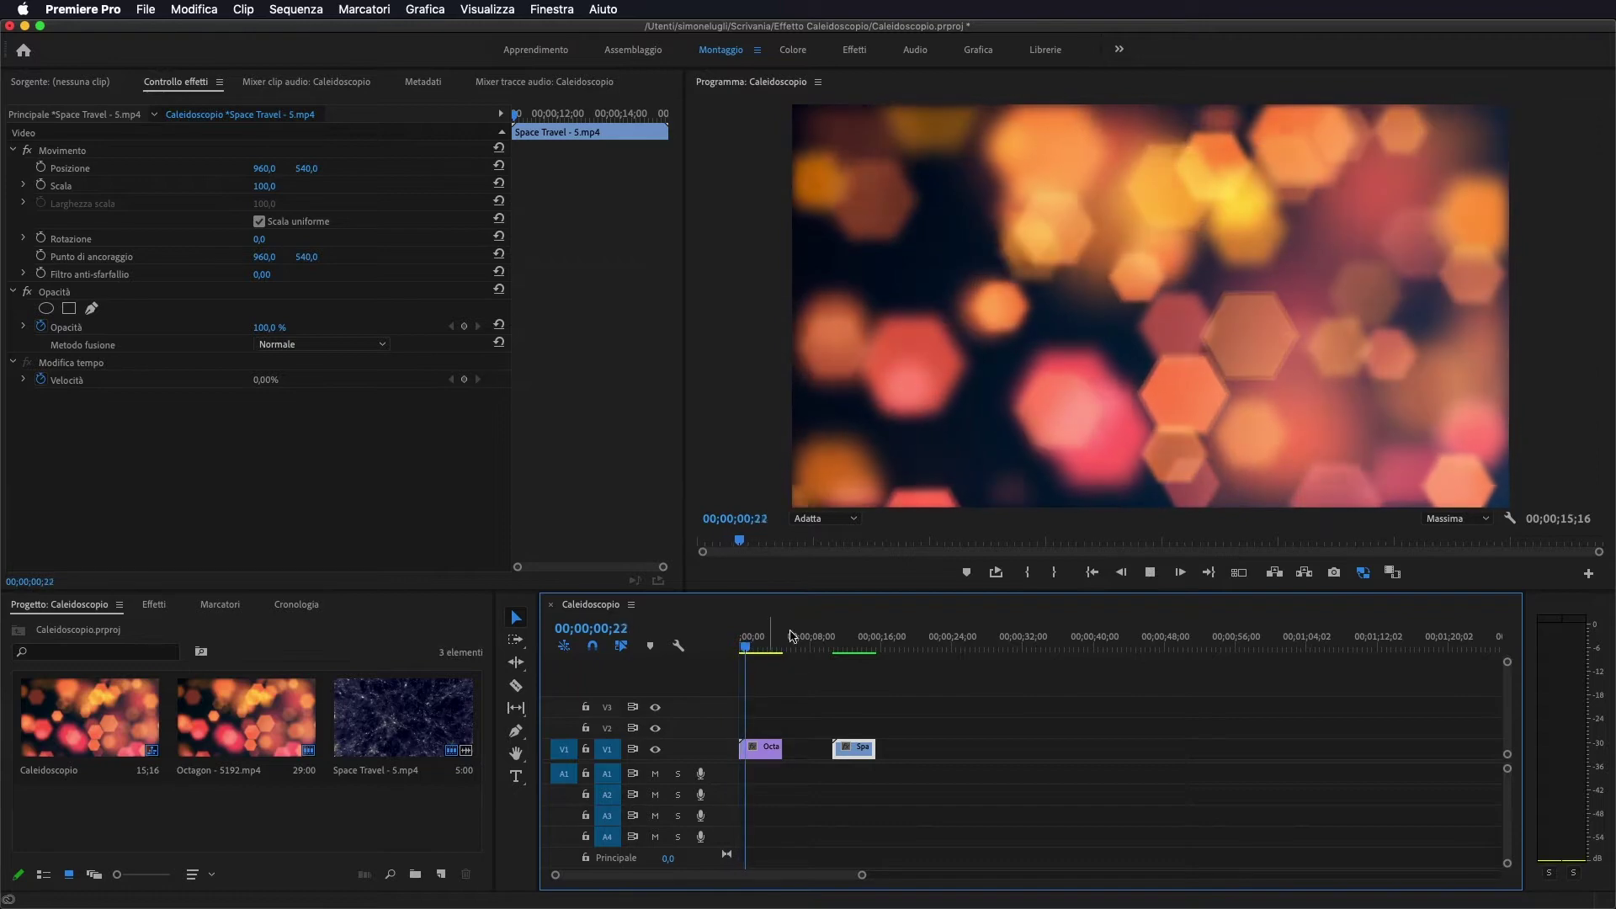
pyautogui.click(853, 642)
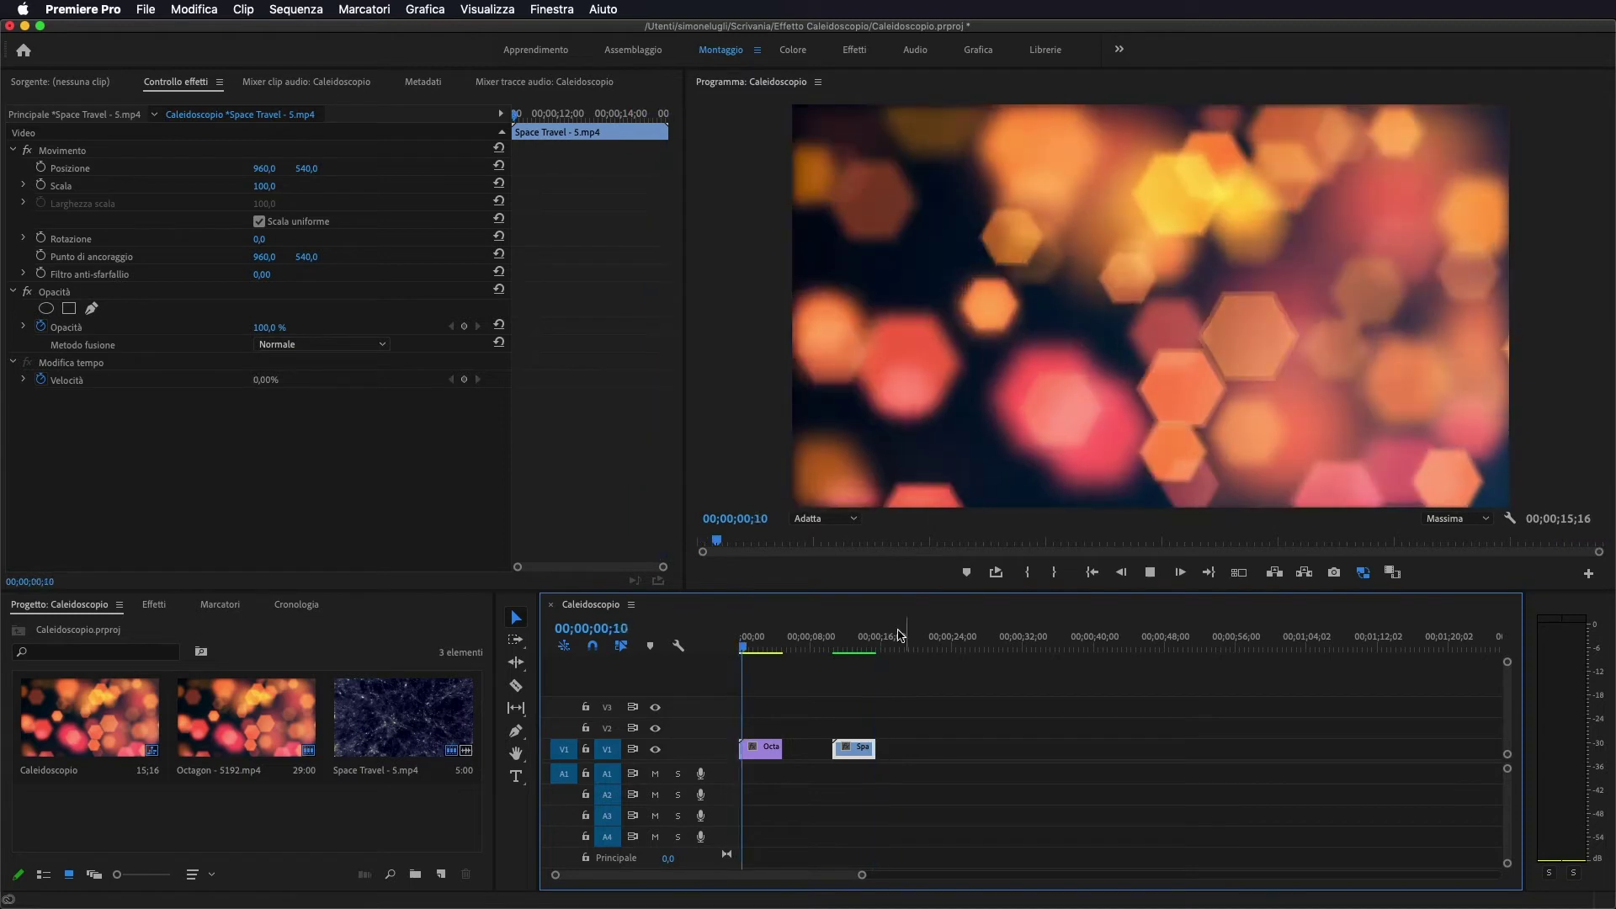
pyautogui.press('space')
pyautogui.moveTo(745, 646); pyautogui.dragTo(723, 649)
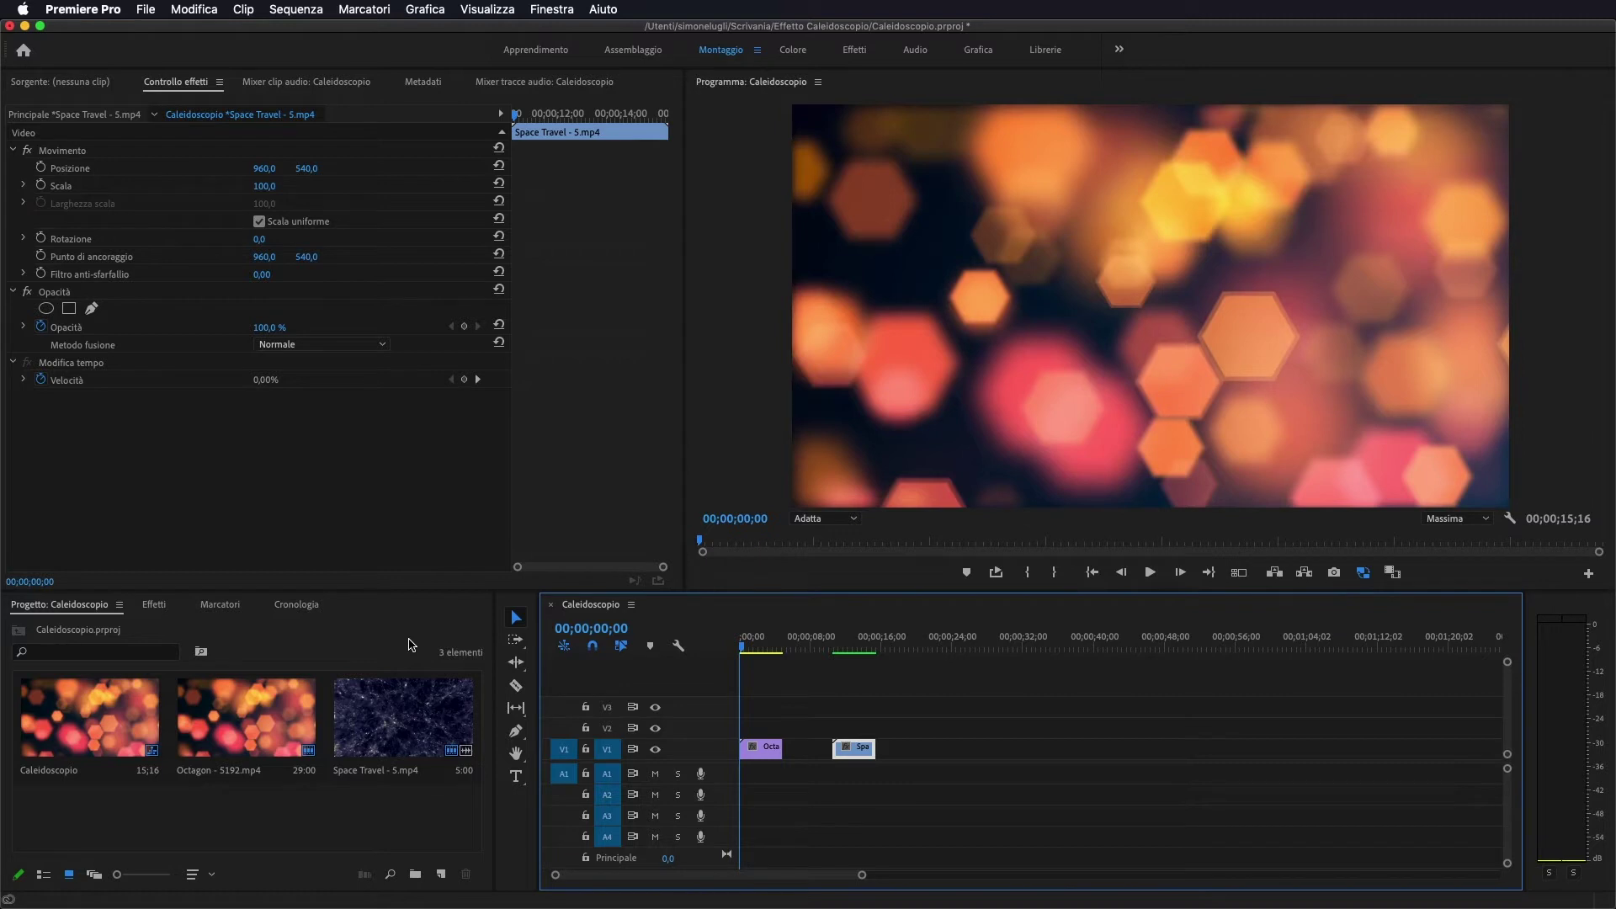
# Search 'specu' in Effects and drop Specularità onto the Octagon clip on V1
pyautogui.click(154, 606)
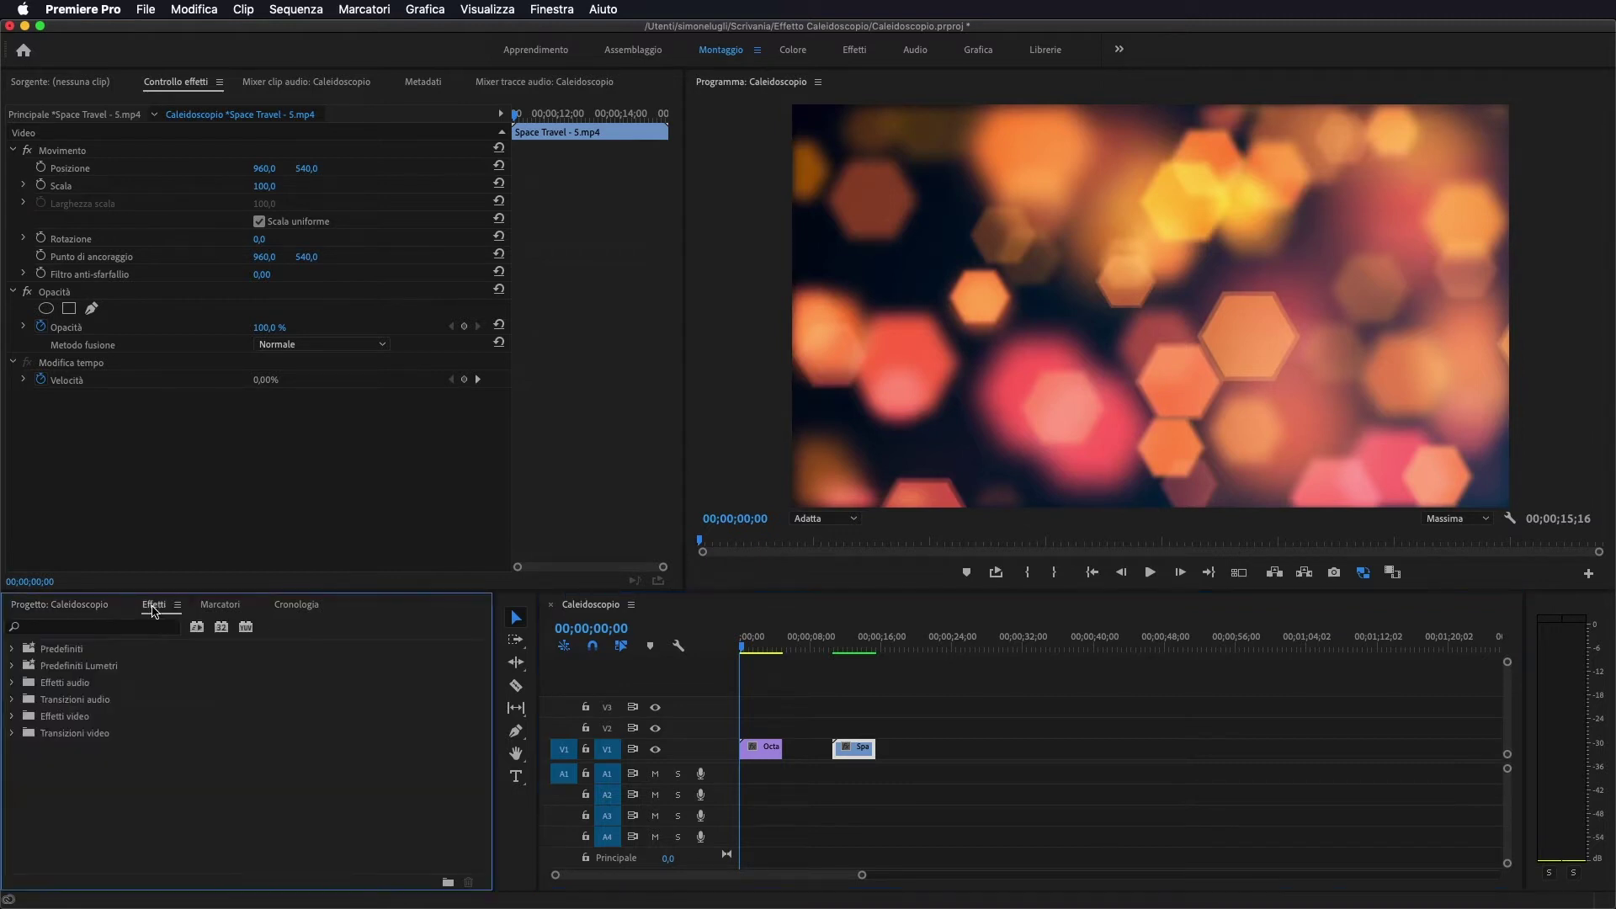
pyautogui.click(92, 628)
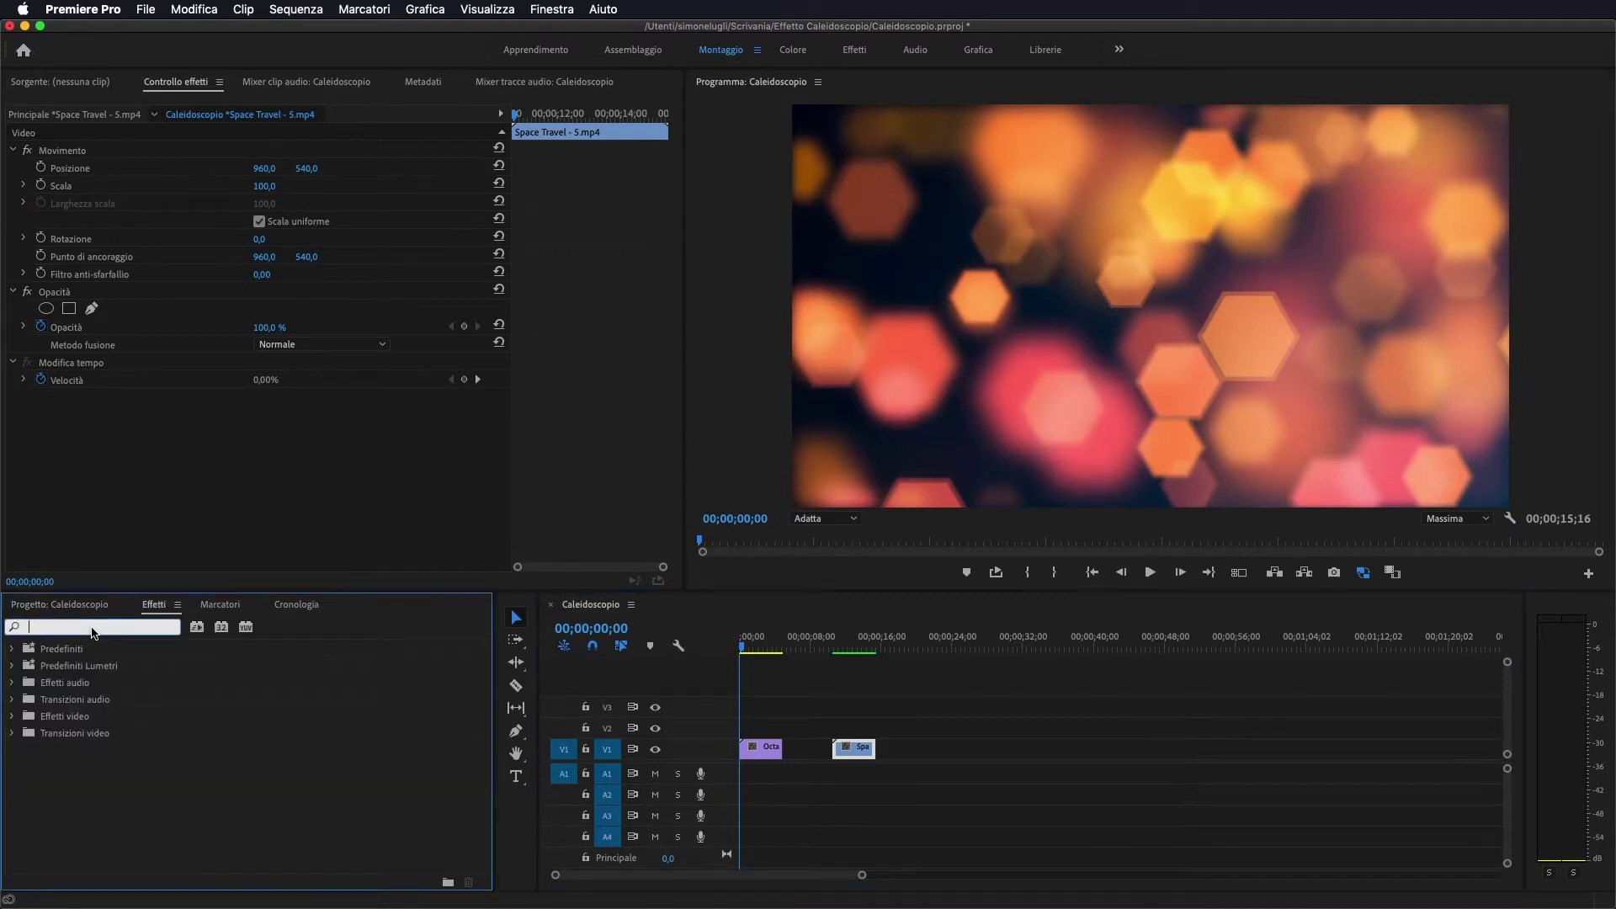
pyautogui.write('spec')
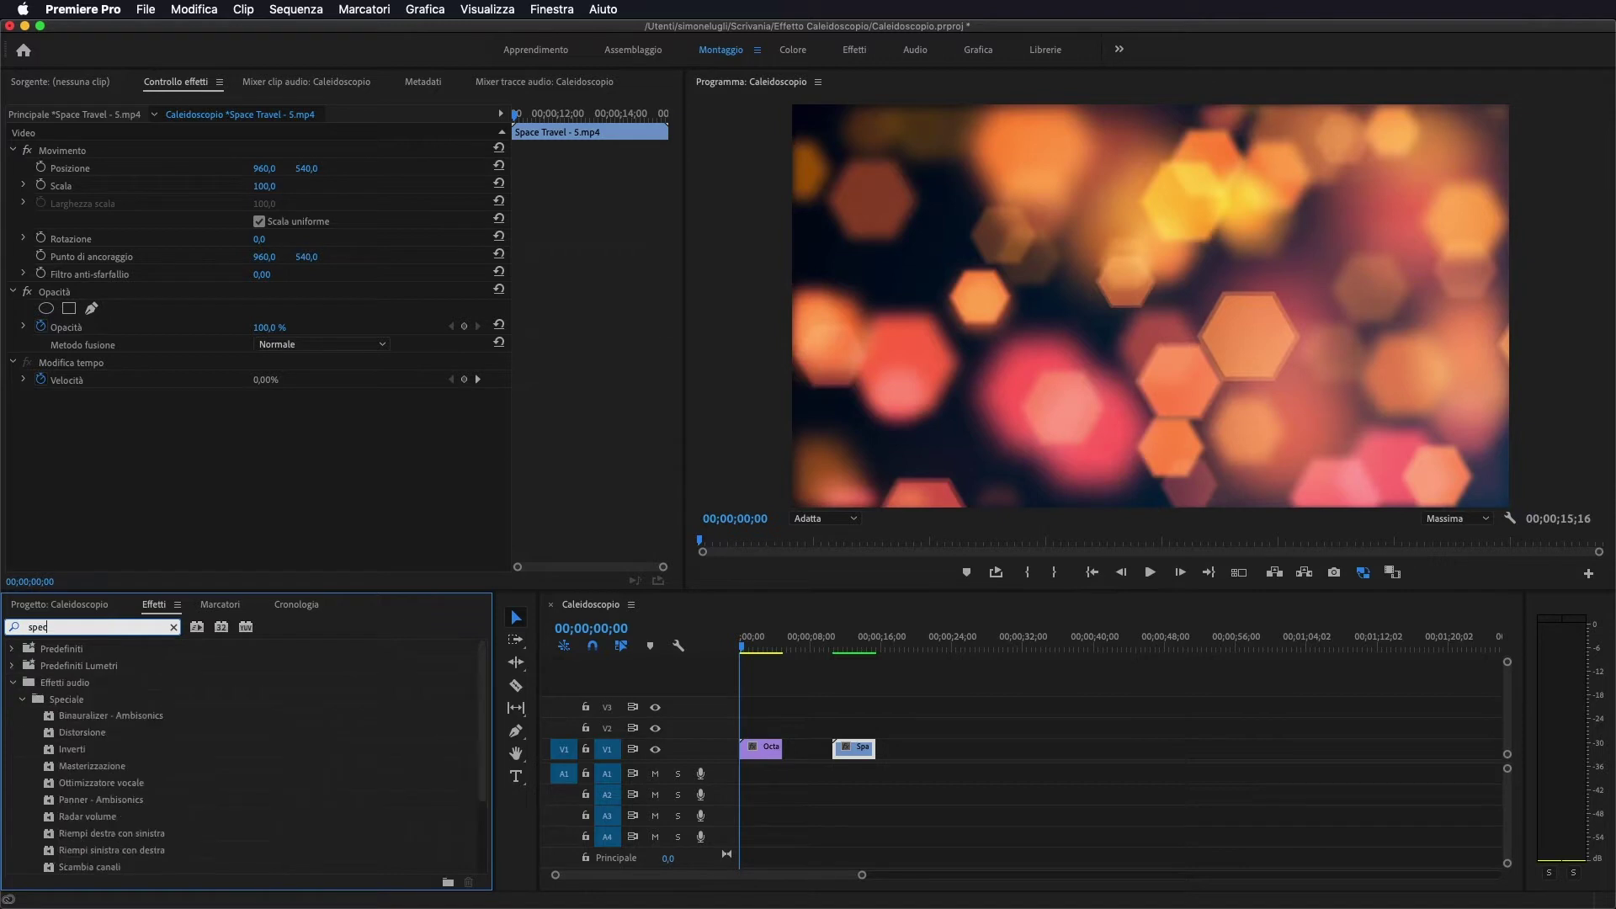
pyautogui.write('u')
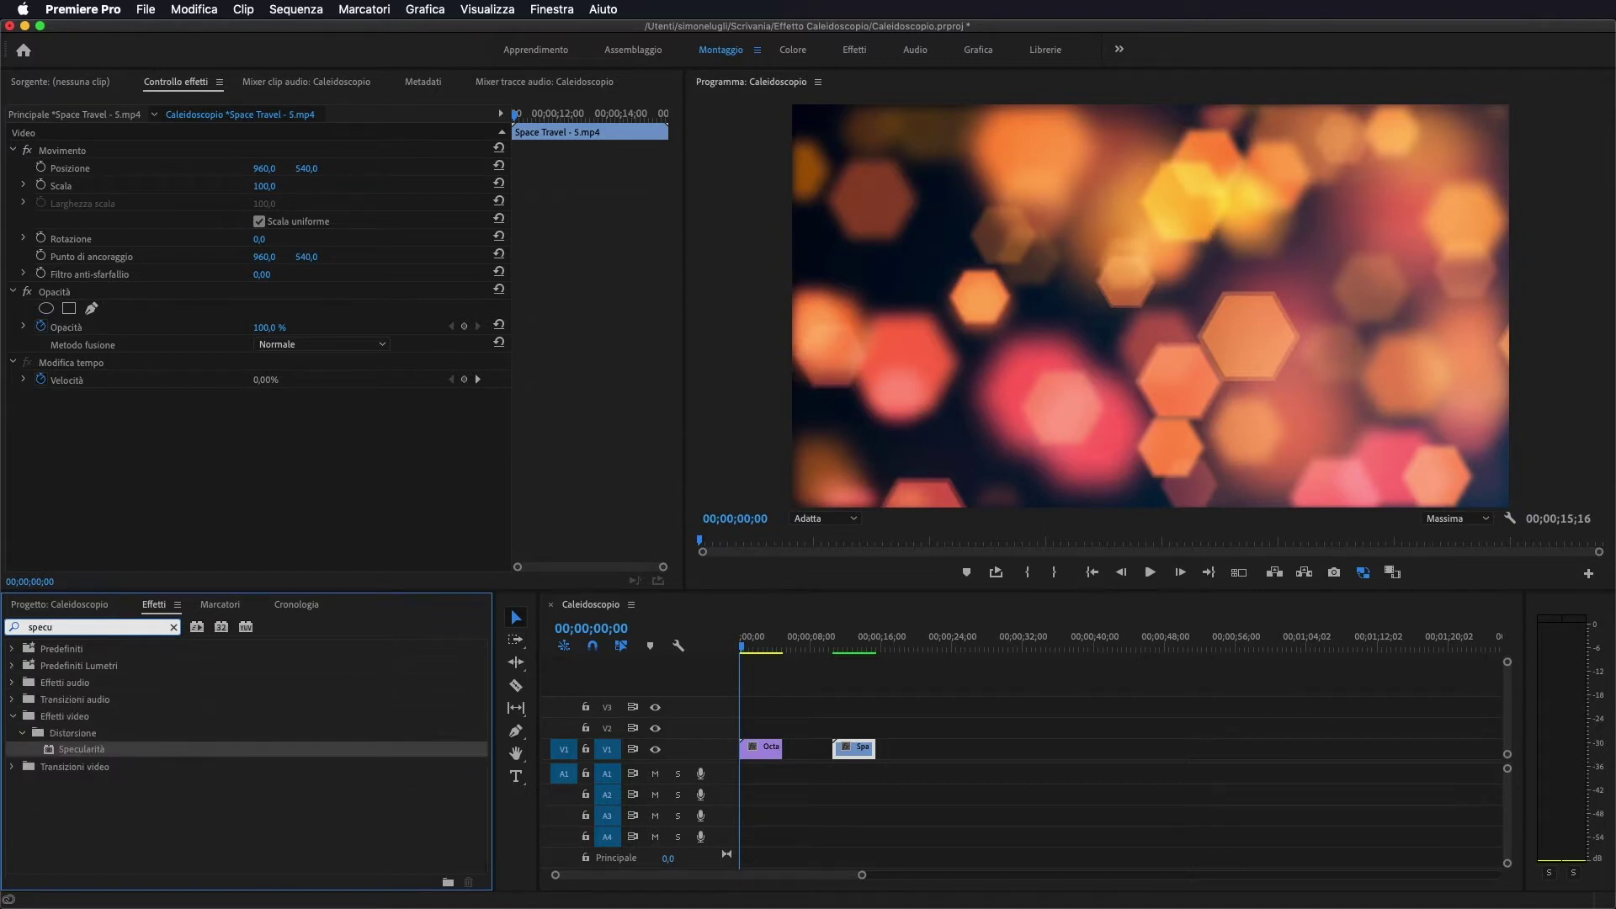
pyautogui.click(73, 748)
pyautogui.moveTo(75, 755); pyautogui.dragTo(763, 746)
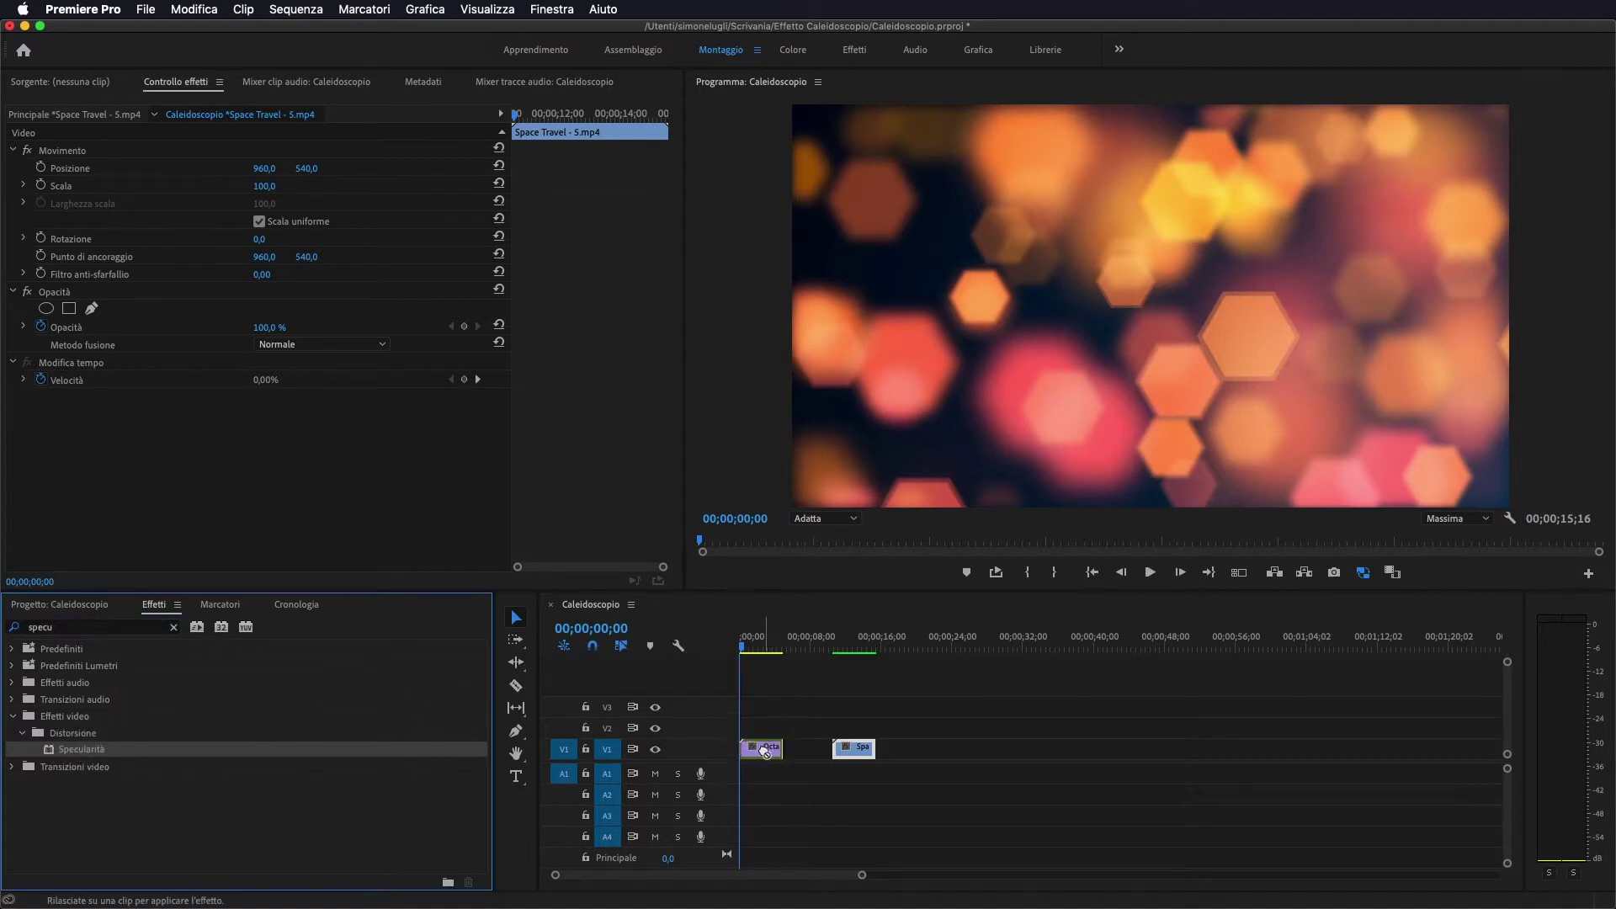
pyautogui.click(757, 646)
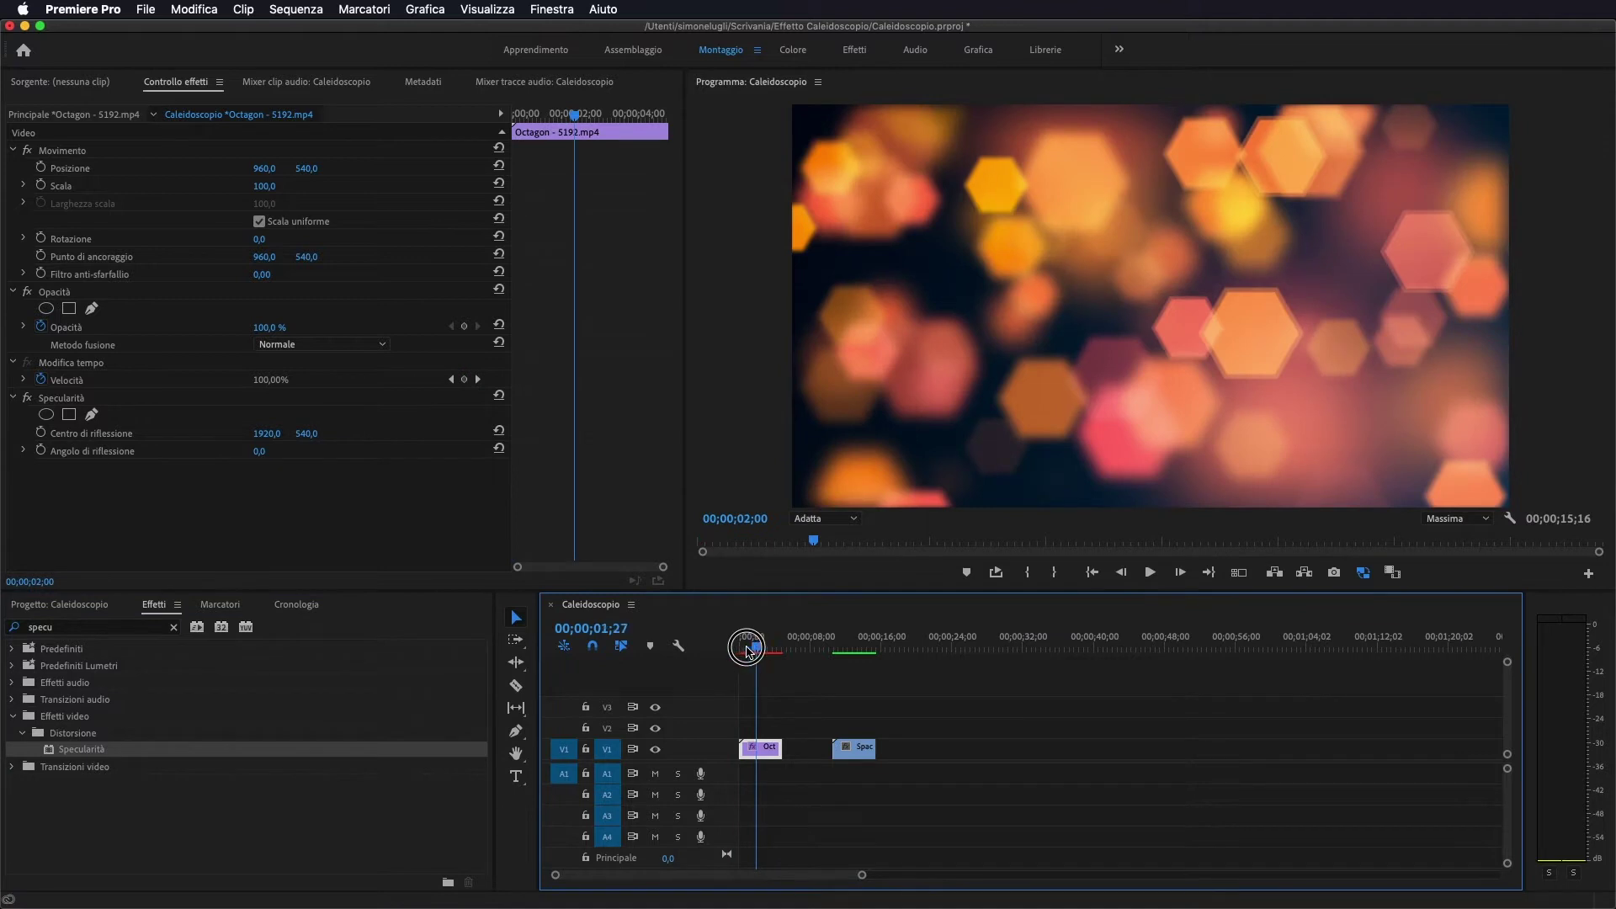
# Set the Octagon clip's Specularità reflection centre X to 960 and preview the mirrored result
pyautogui.click(743, 646)
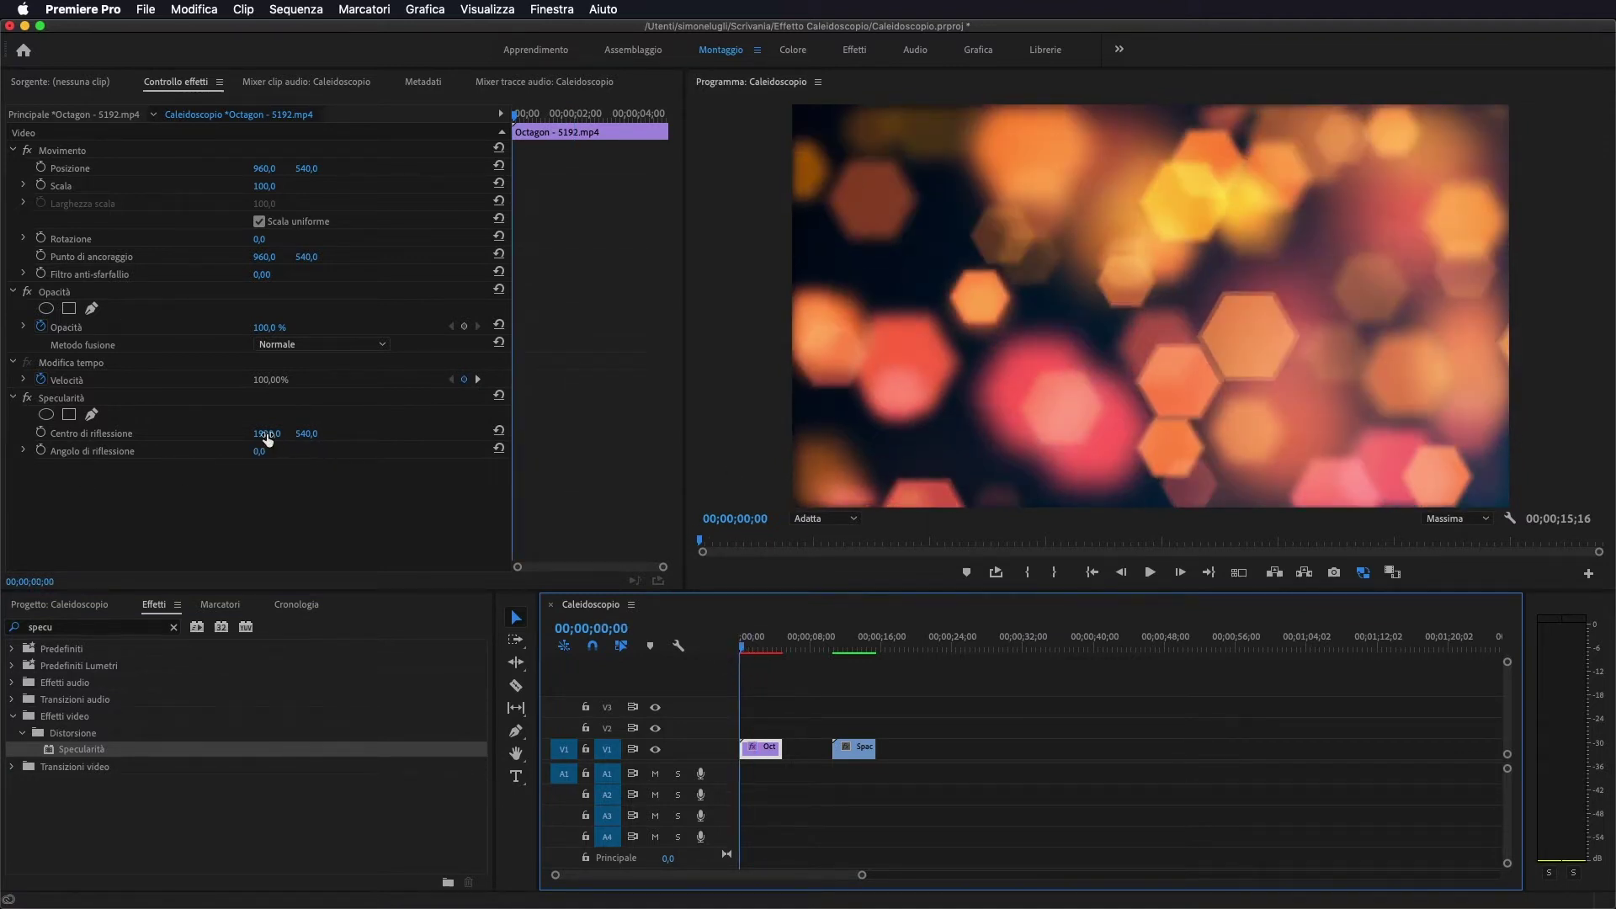
pyautogui.moveTo(266, 433); pyautogui.dragTo(51, 433)
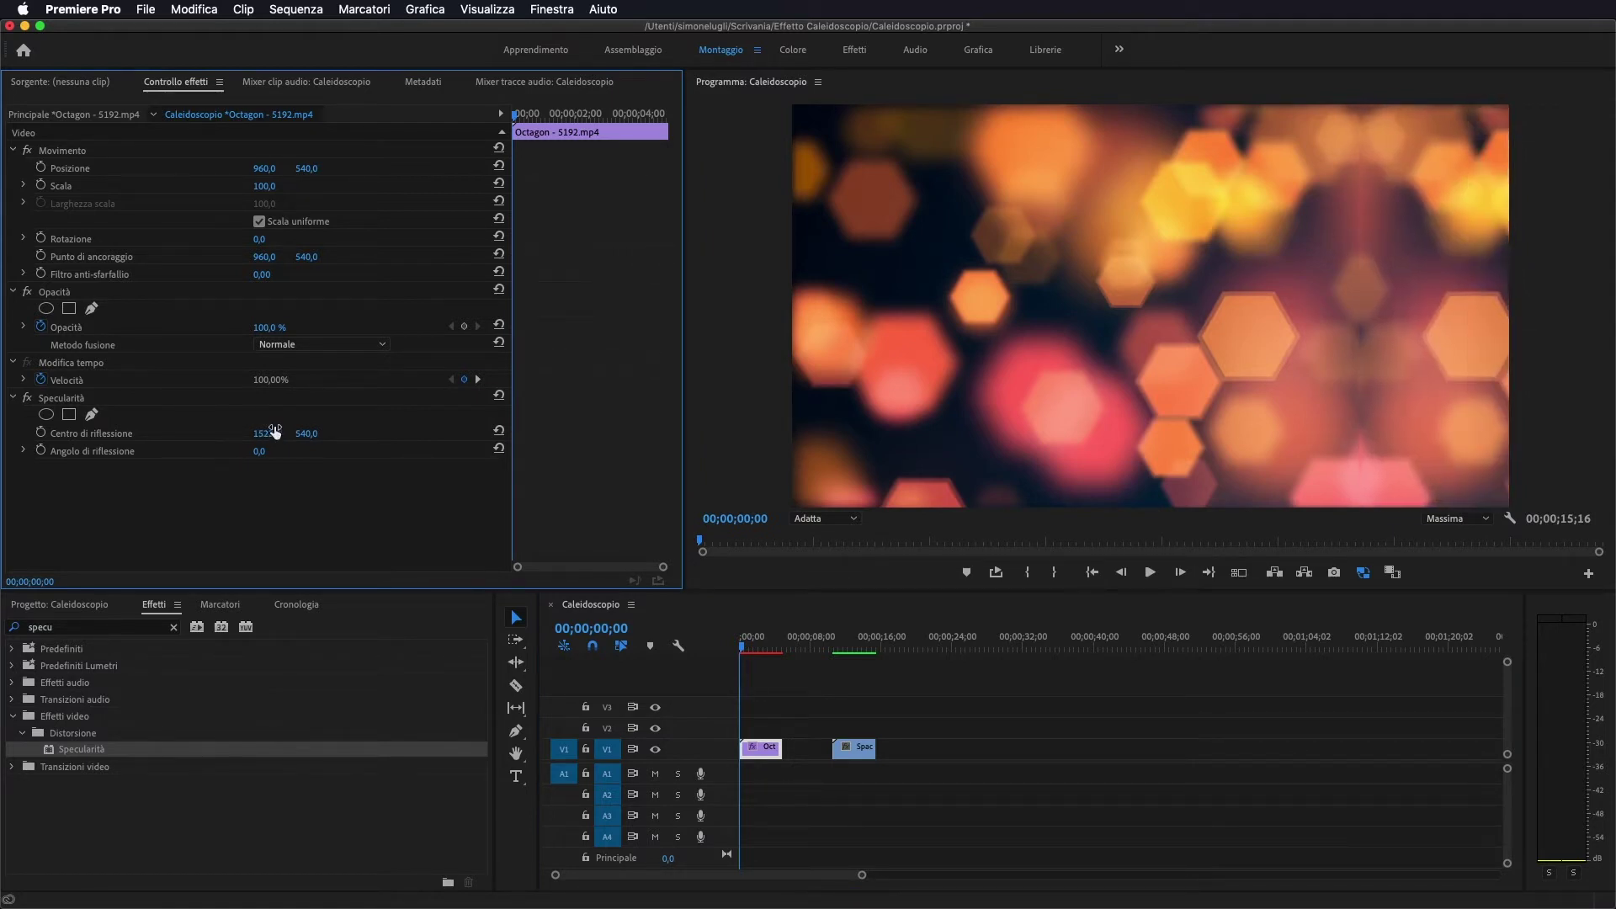
pyautogui.moveTo(269, 441); pyautogui.dragTo(147, 441)
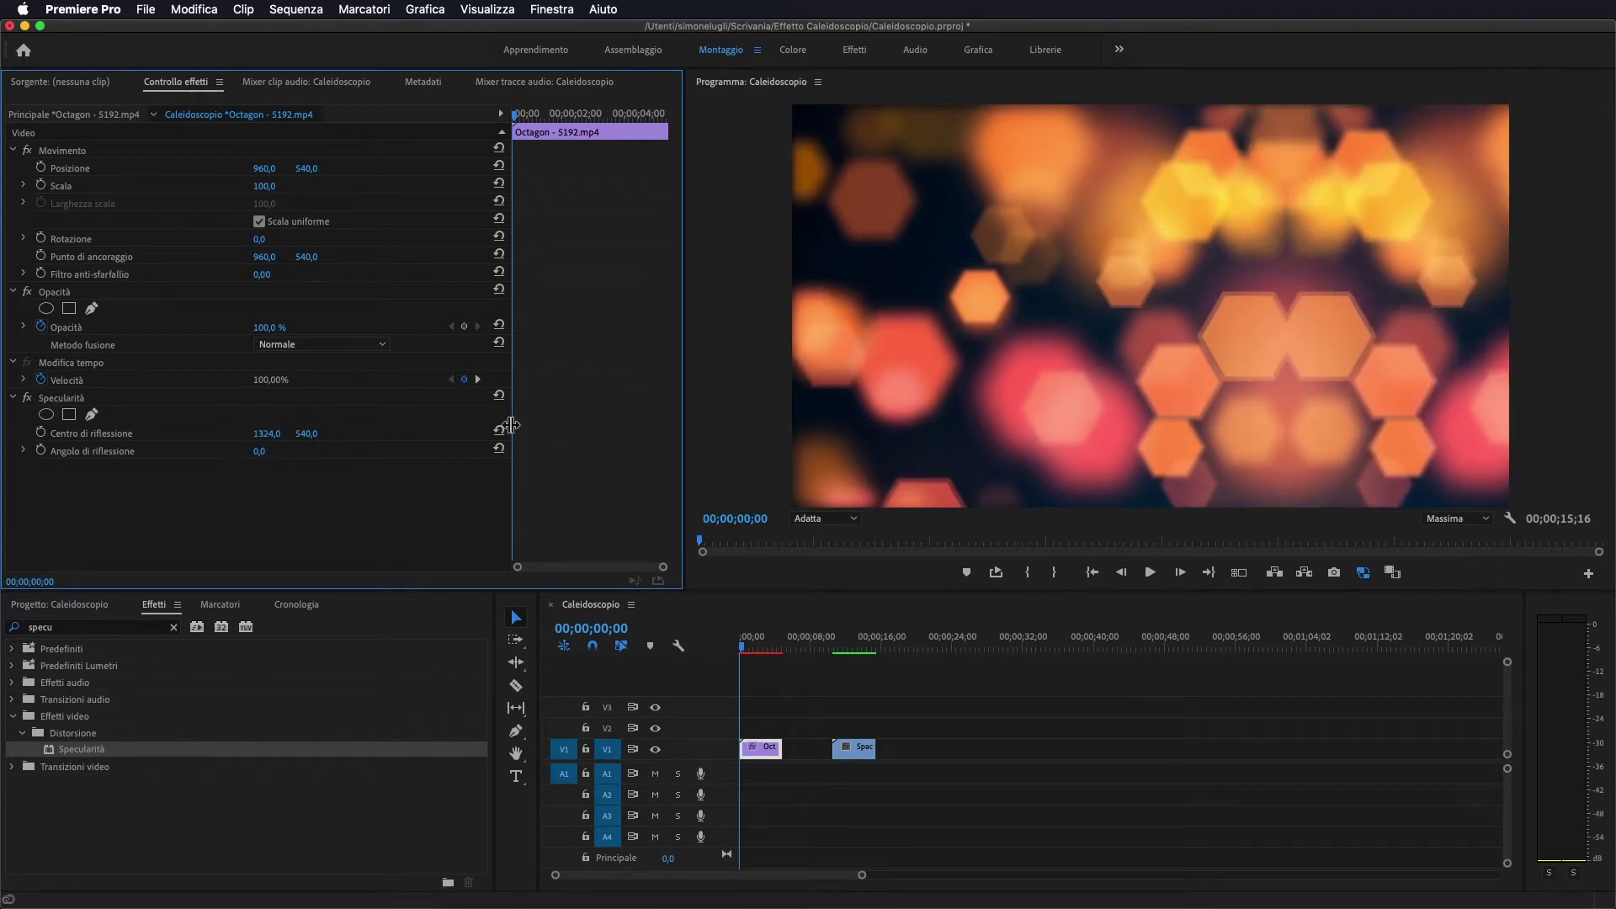
pyautogui.click(499, 431)
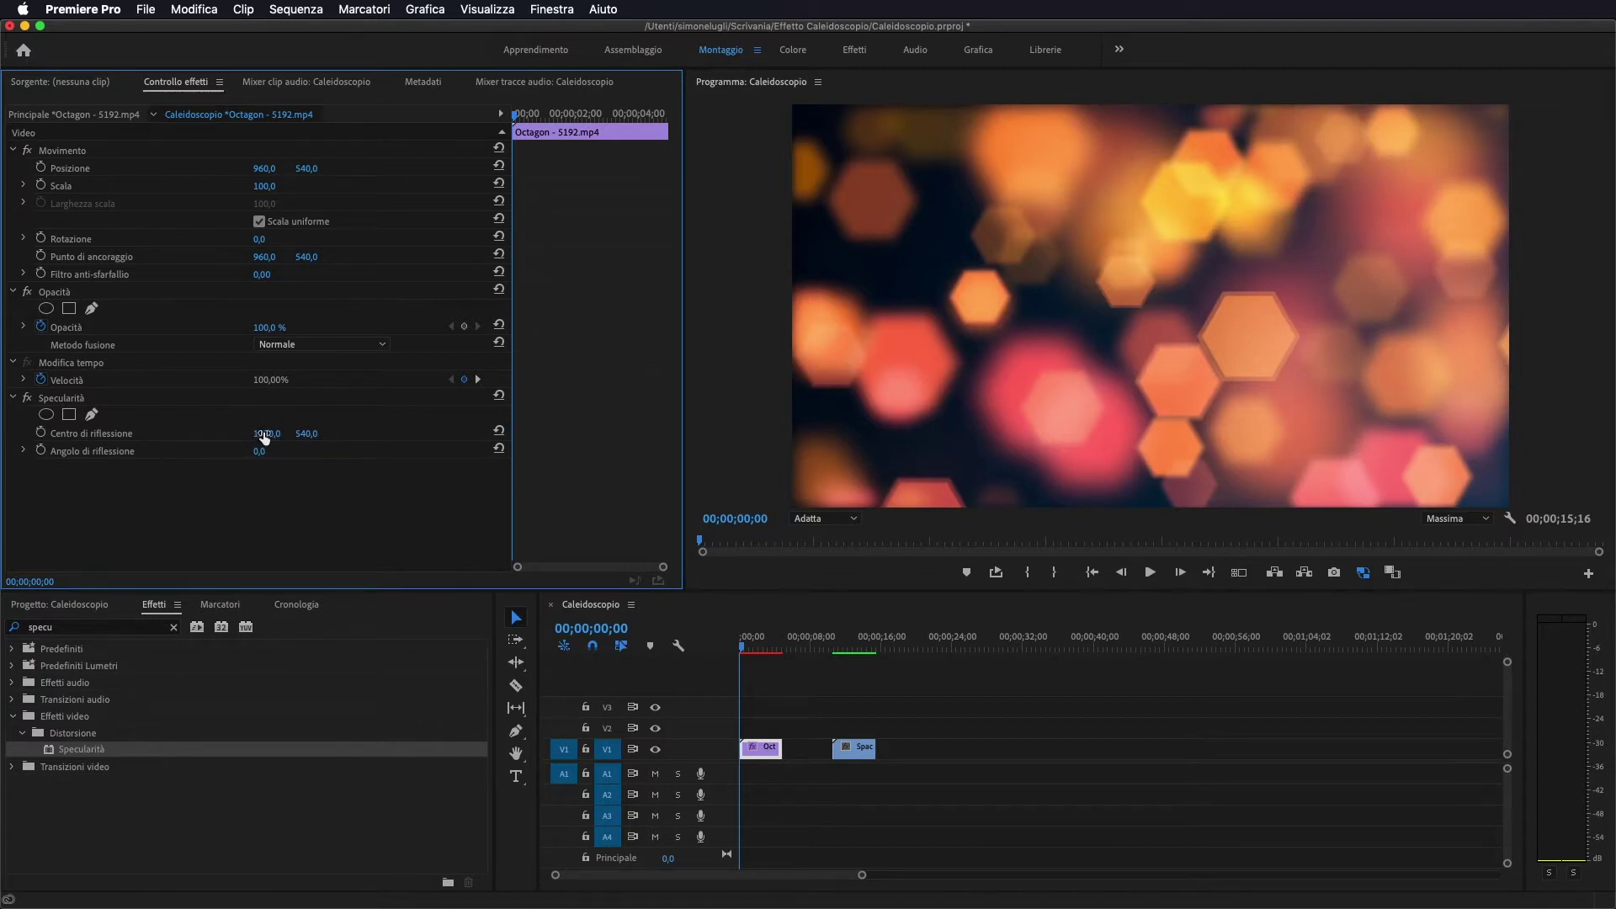
pyautogui.click(266, 433)
pyautogui.write('960')
pyautogui.press('Return')
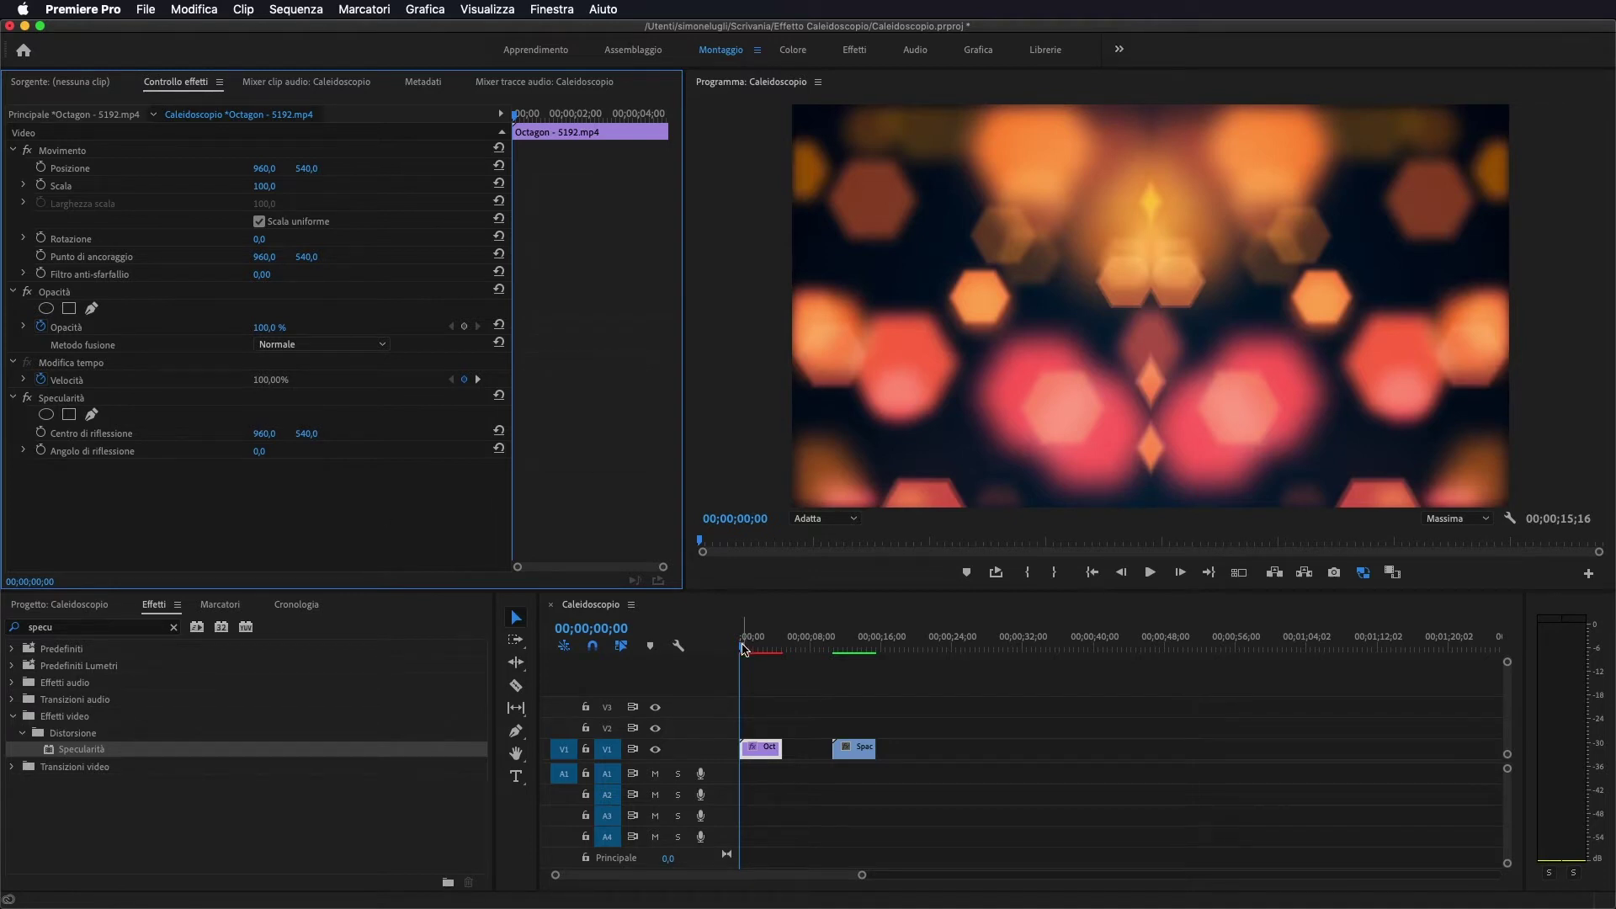
pyautogui.moveTo(743, 649)
pyautogui.mouseDown()
pyautogui.moveTo(766, 652)
pyautogui.moveTo(728, 652)
pyautogui.mouseUp()
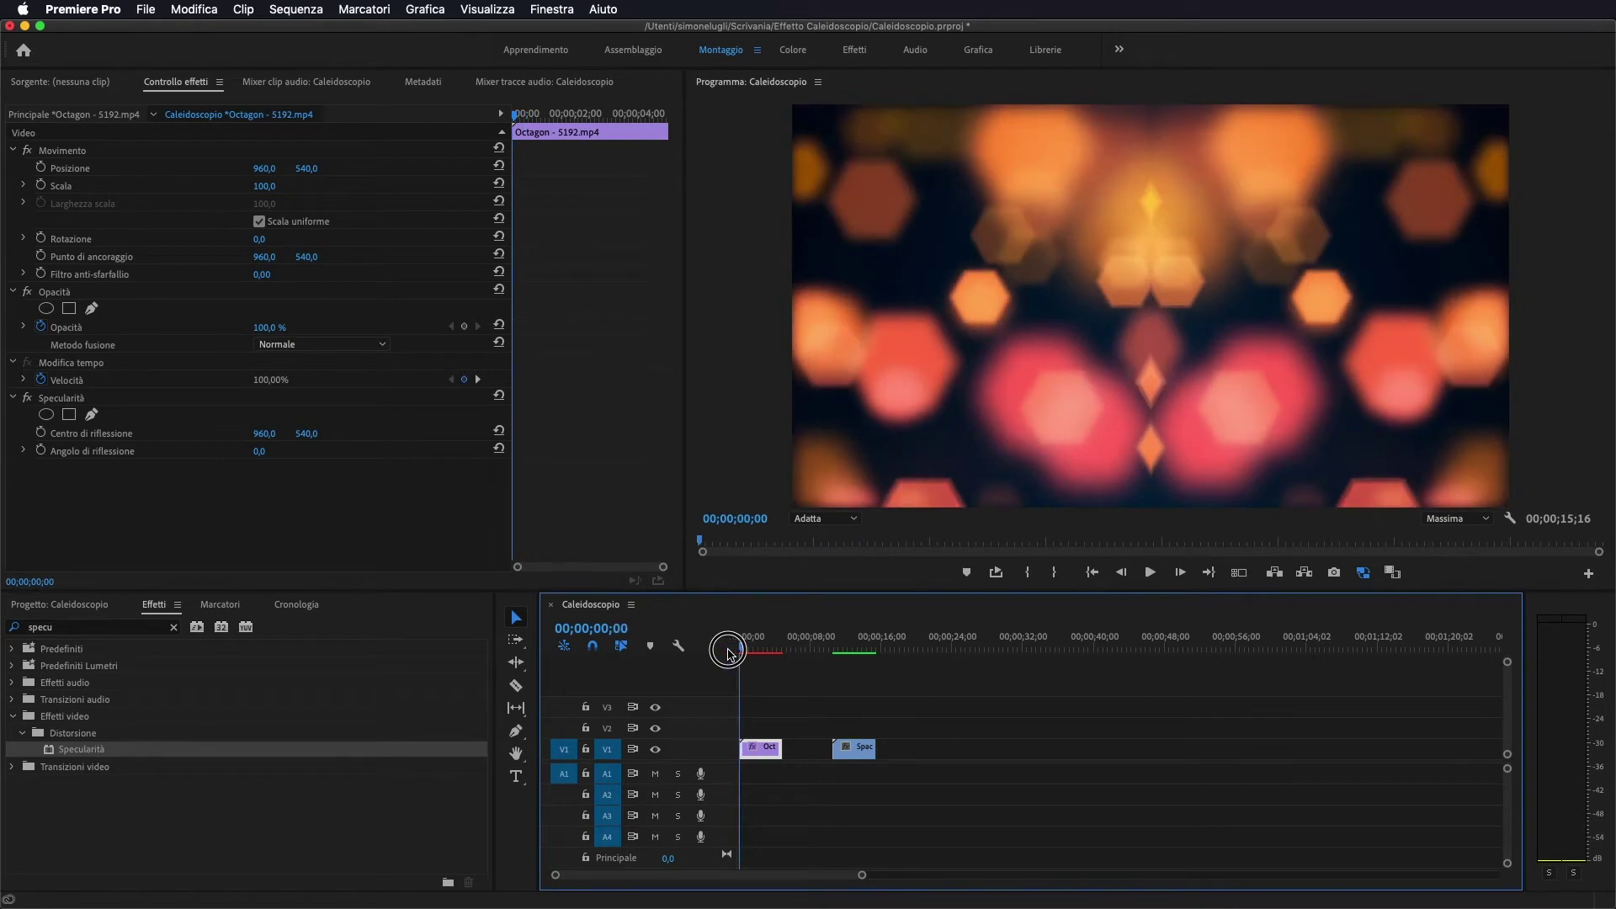
# Duplicate Specularità, move the copy above the original, and tilt the first mirror to 60°
pyautogui.click(67, 405)
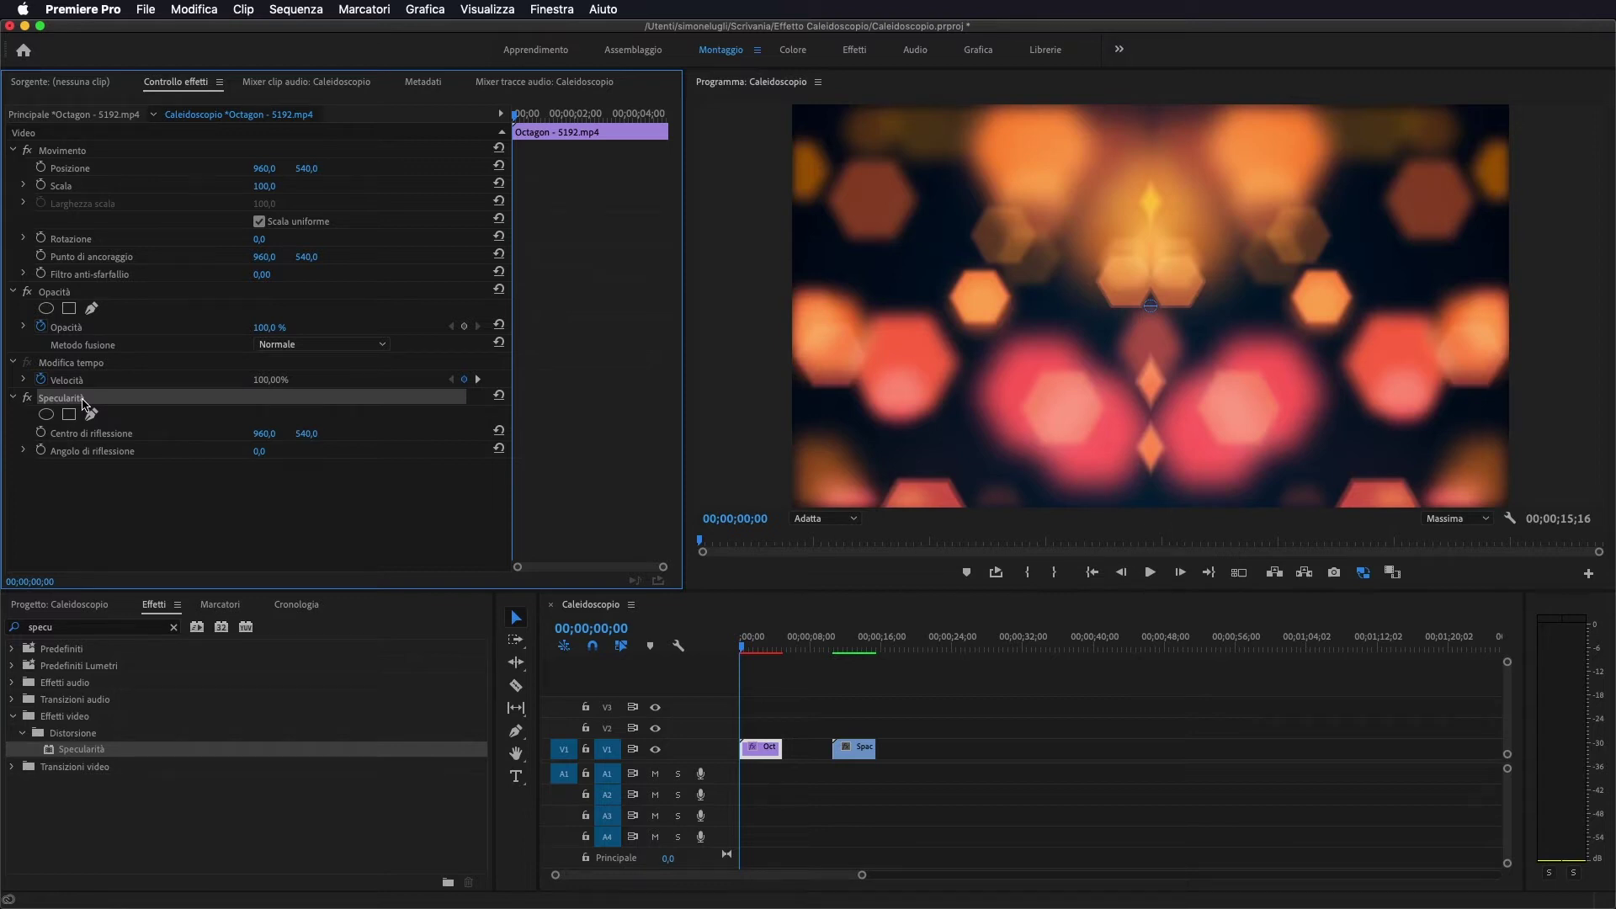
pyautogui.press('super+v')
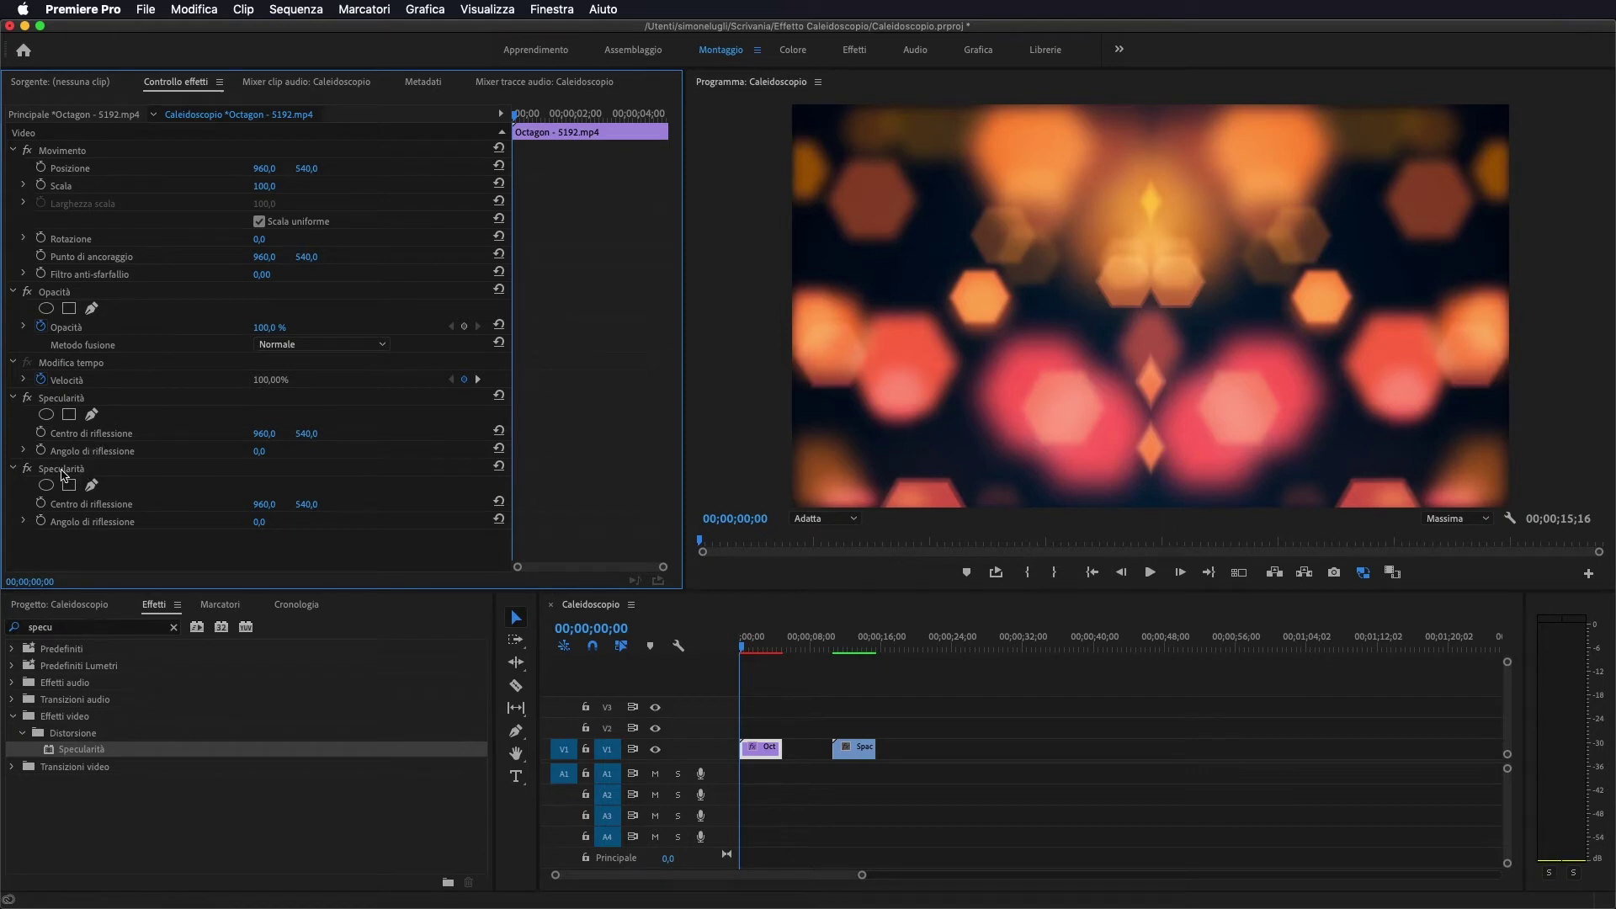
pyautogui.click(62, 471)
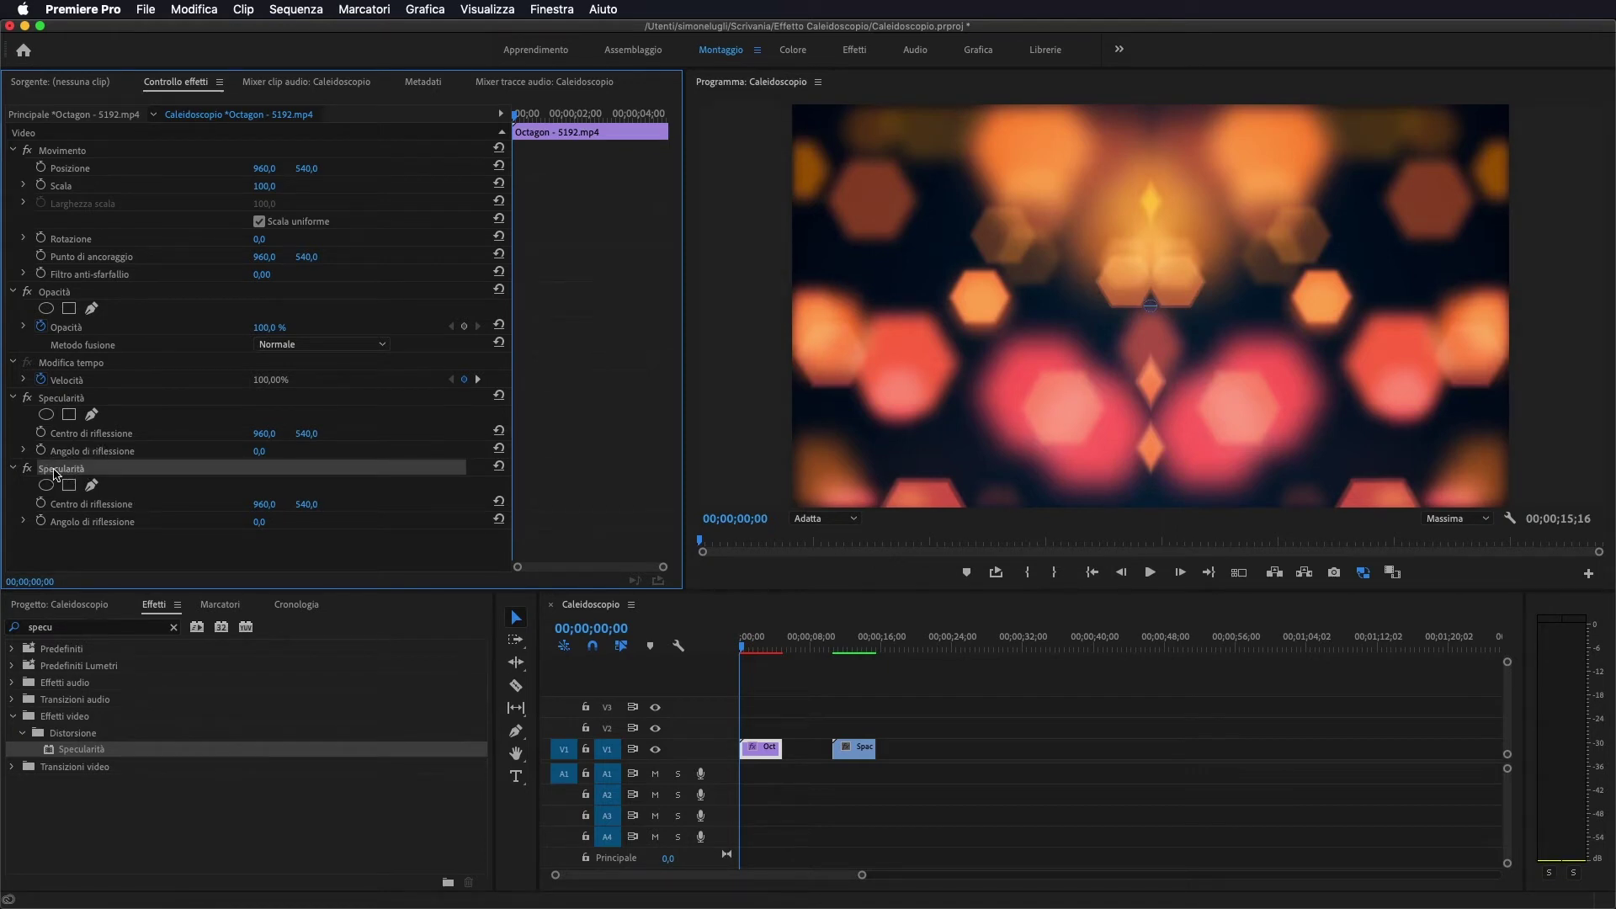
pyautogui.moveTo(54, 473); pyautogui.dragTo(61, 397)
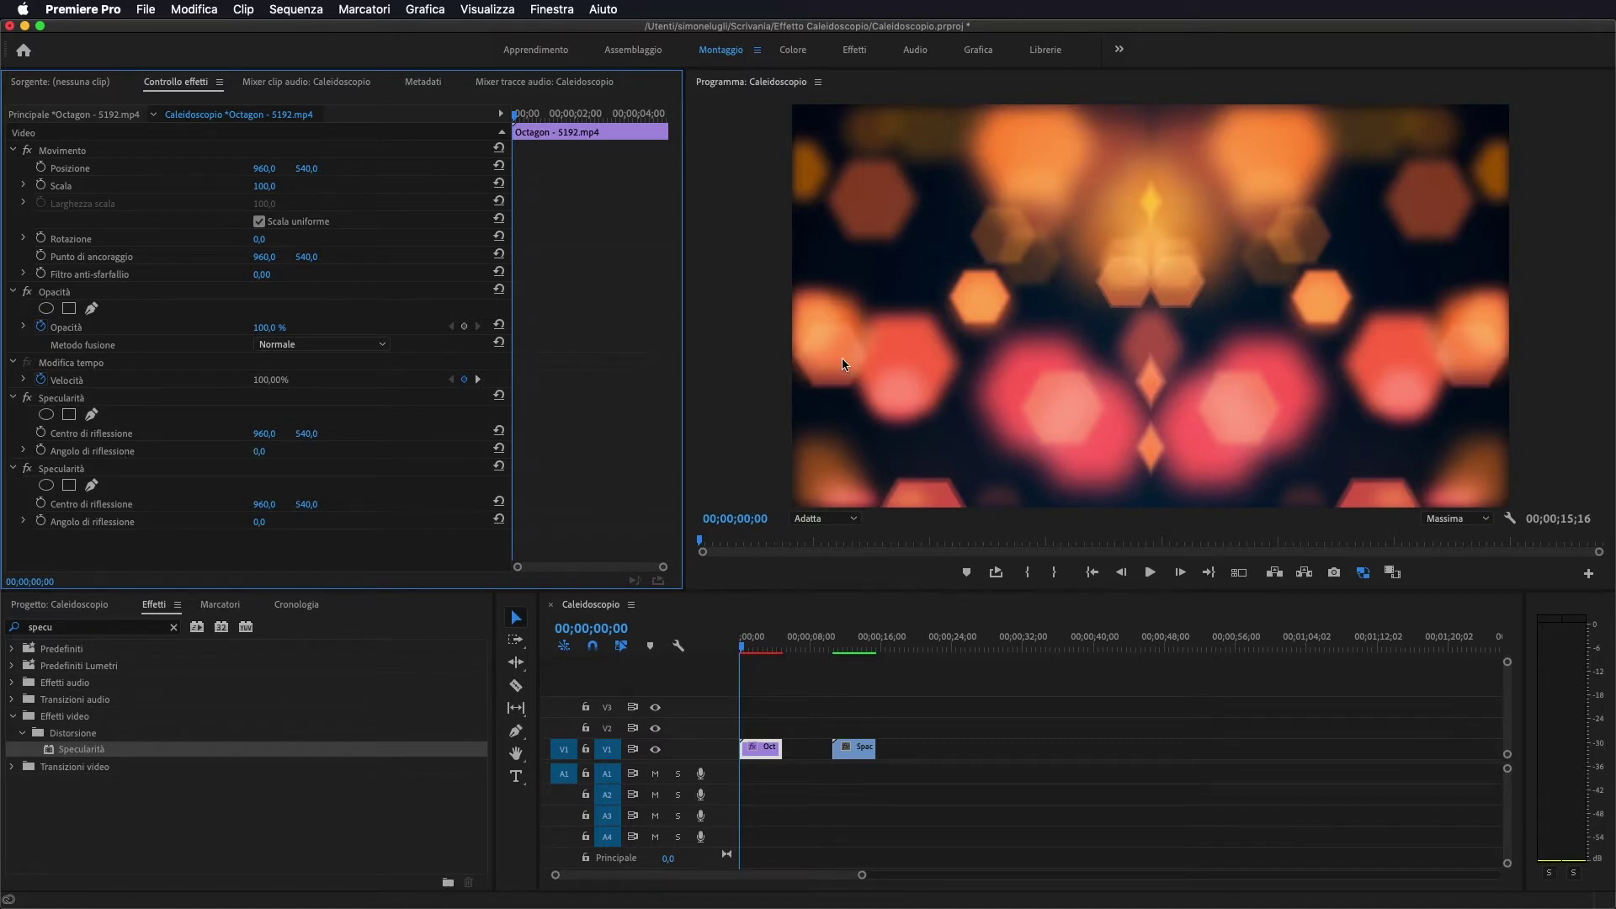
pyautogui.moveTo(259, 451); pyautogui.dragTo(315, 451)
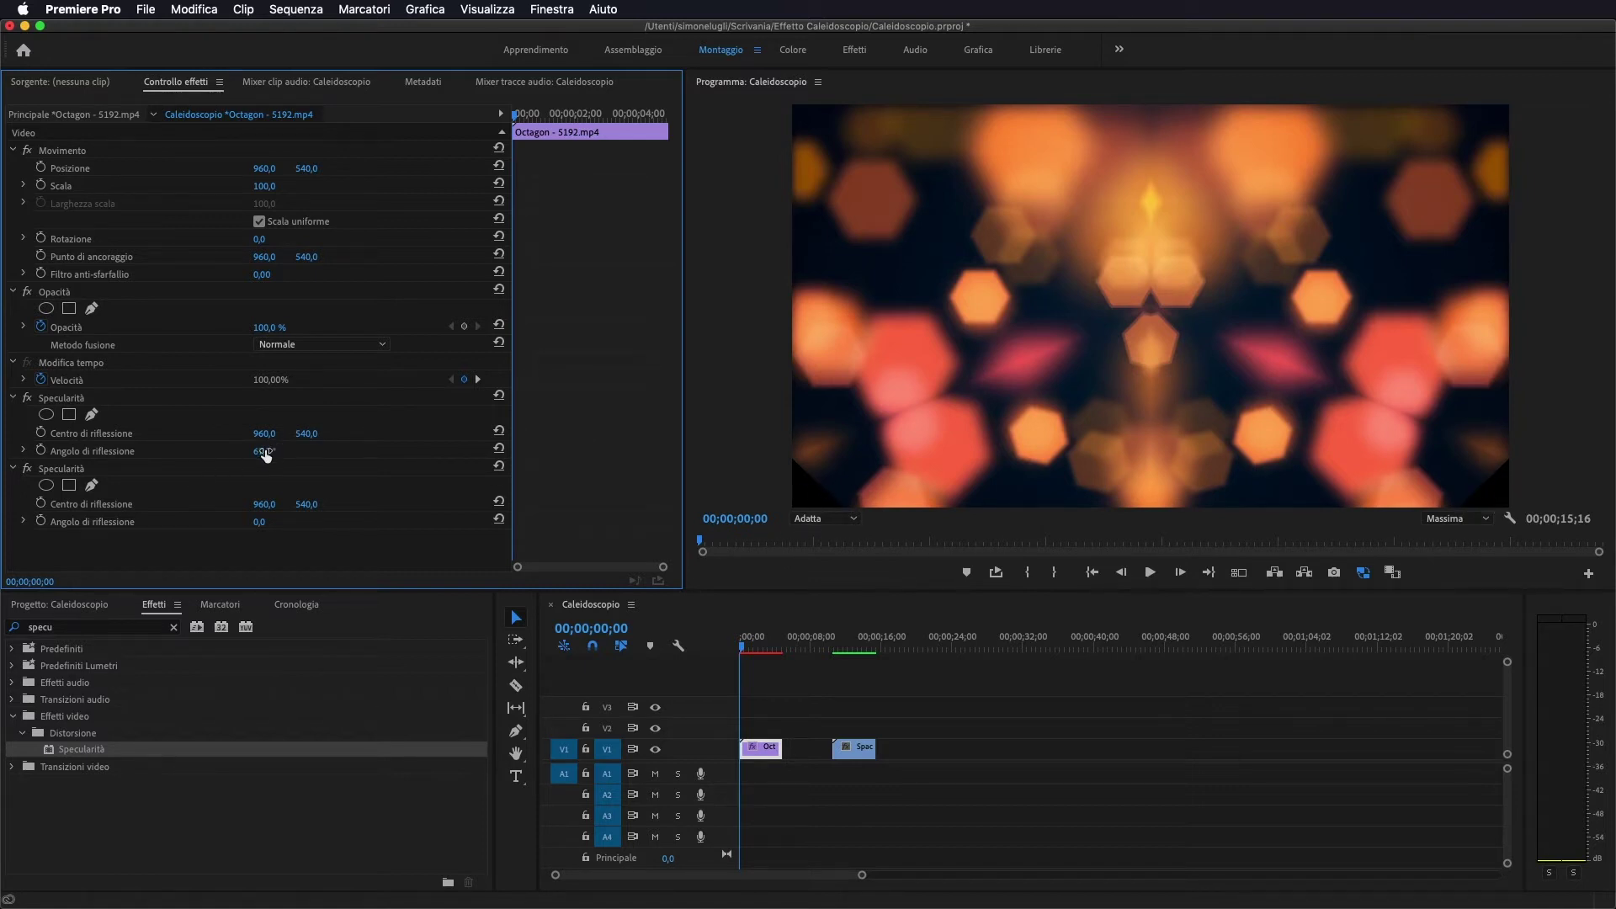
pyautogui.moveTo(264, 451); pyautogui.dragTo(258, 451)
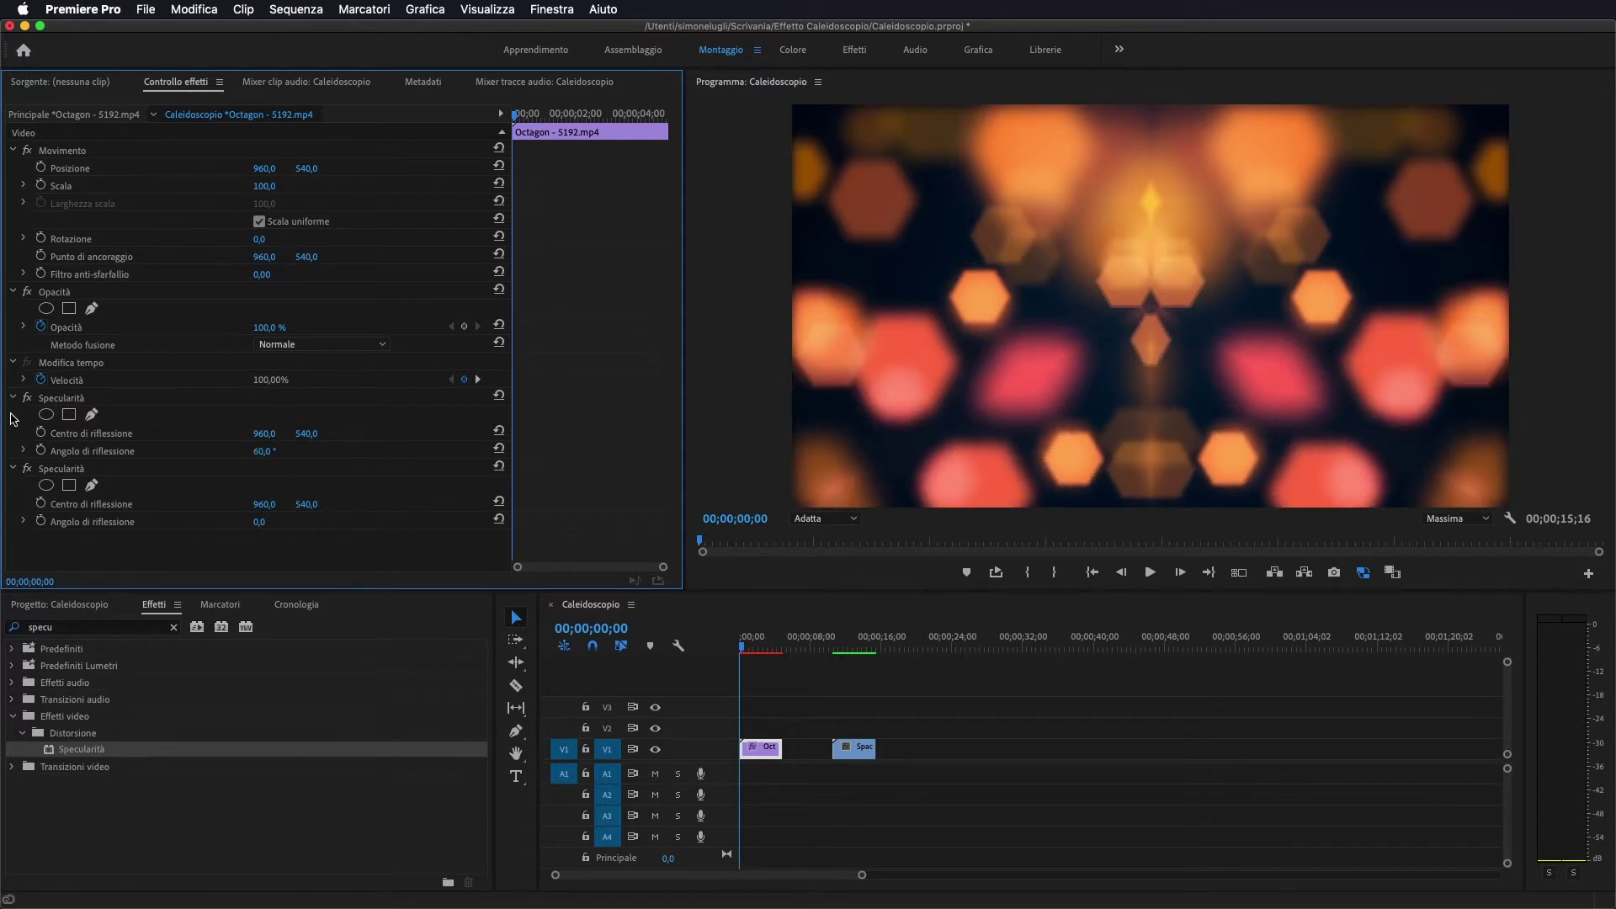
# Add a third Specularità copy and move it above the second in the stack
pyautogui.click(78, 400)
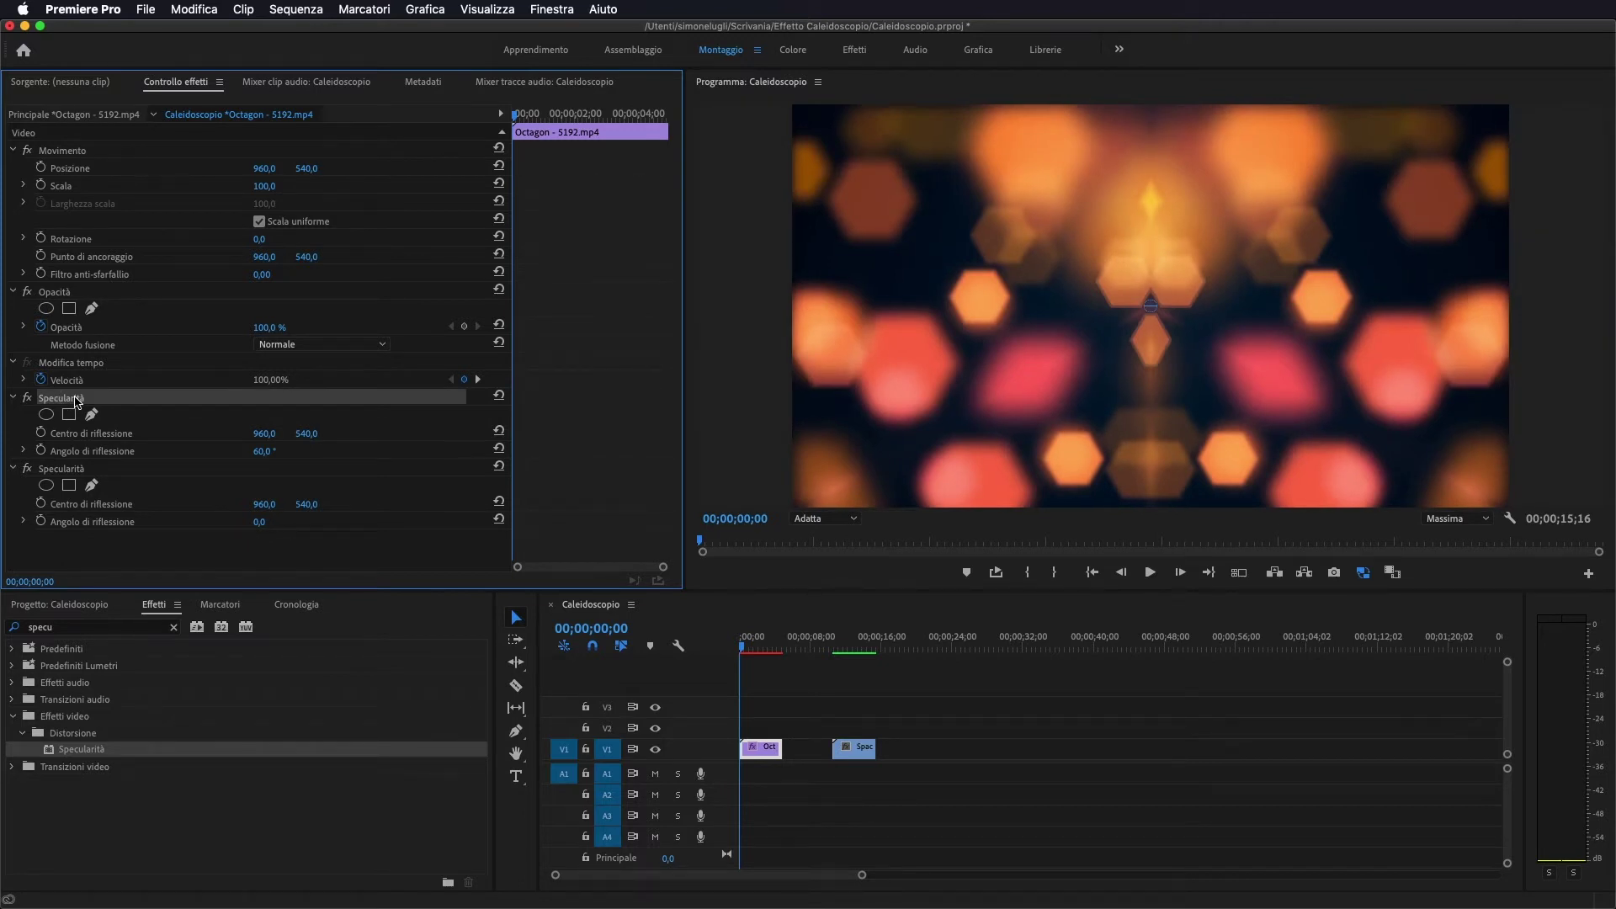
pyautogui.press('super+v')
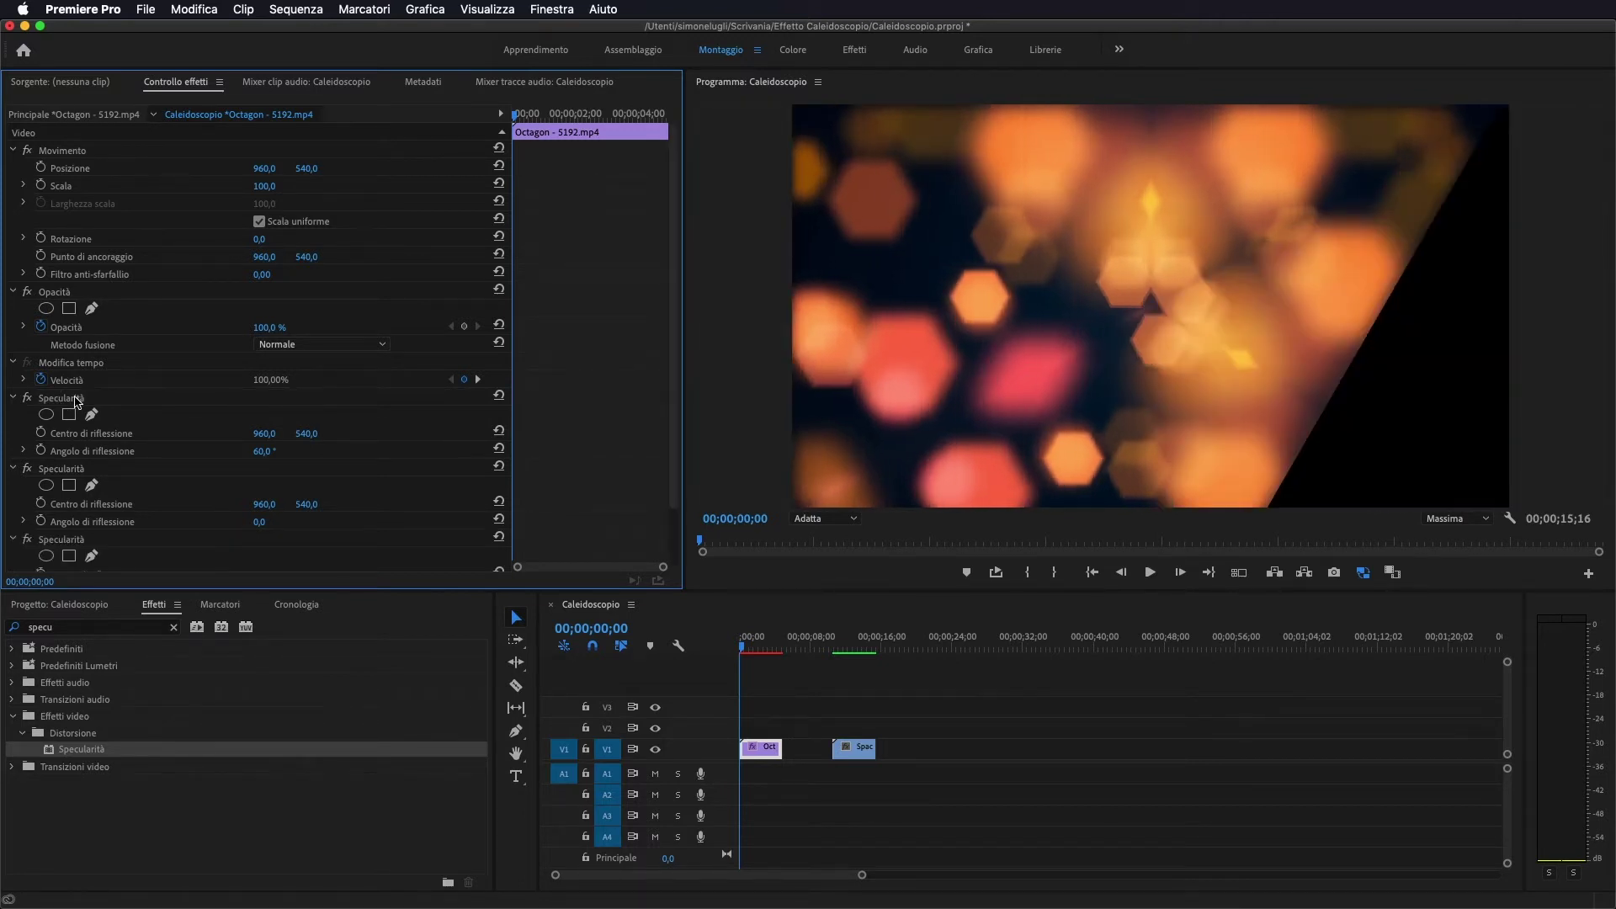
pyautogui.scroll(-2, 240, 337)
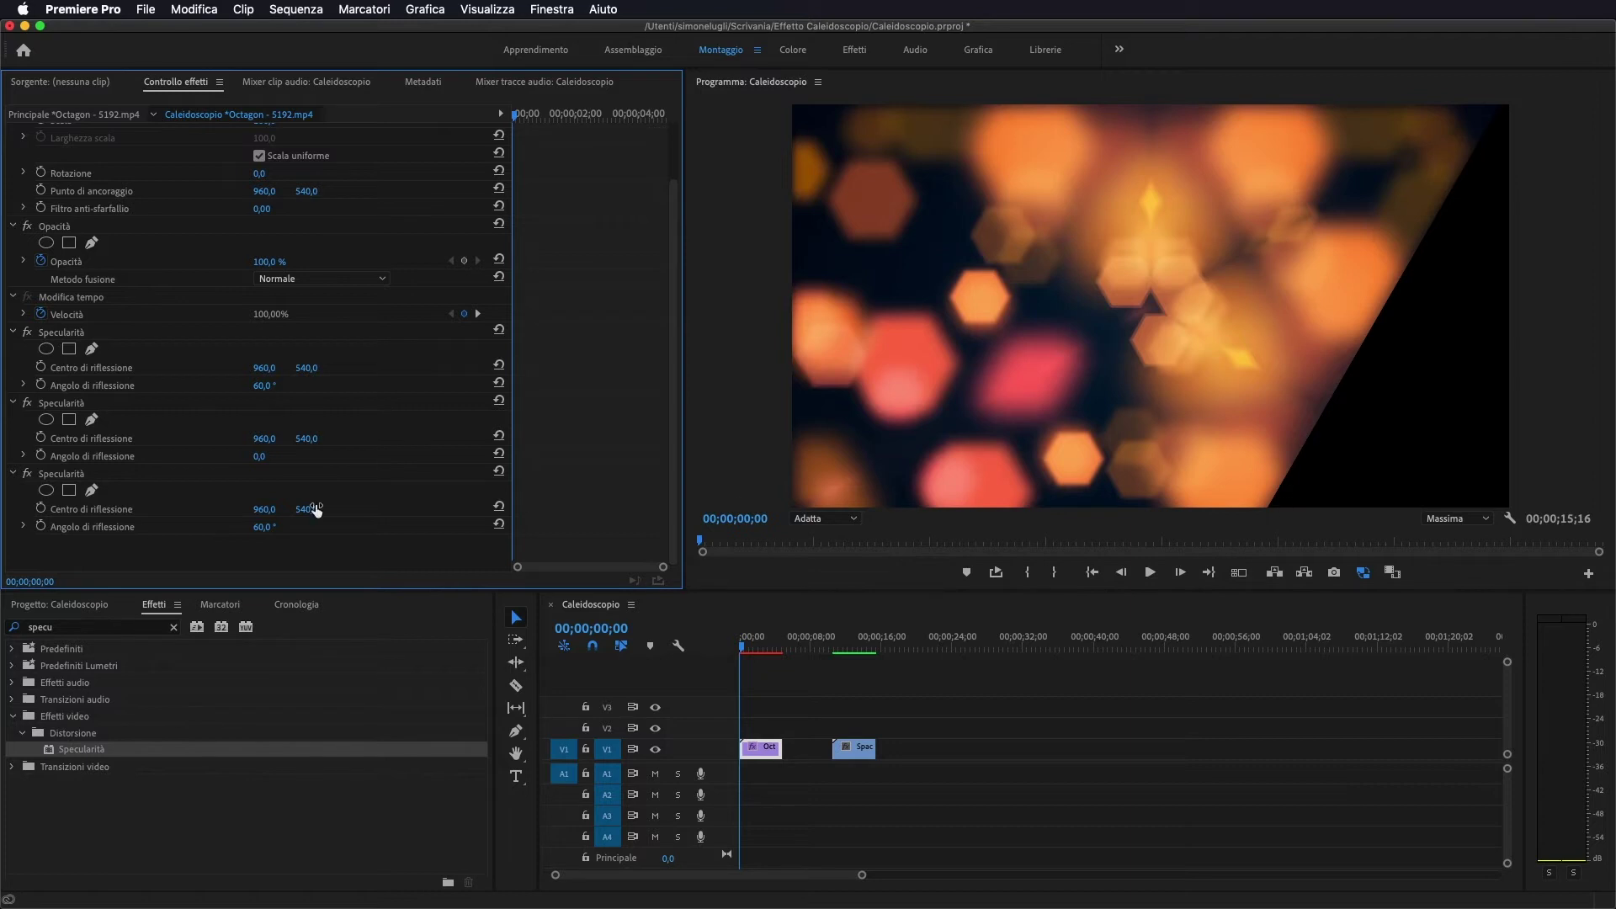
pyautogui.click(59, 477)
pyautogui.moveTo(59, 477); pyautogui.dragTo(93, 338)
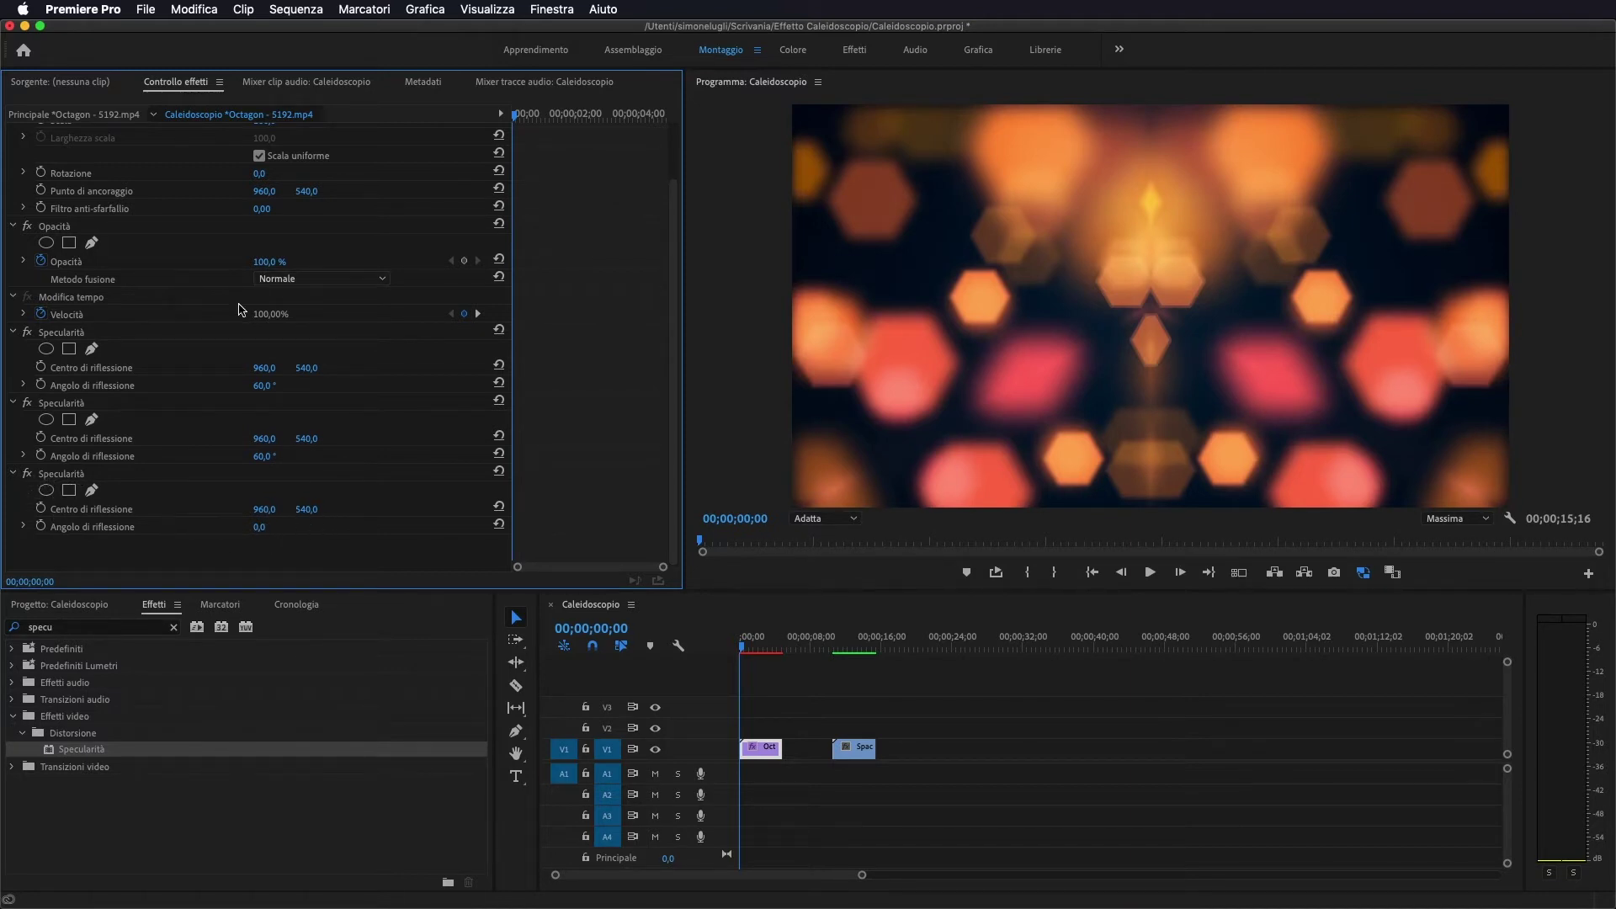
# Set the first Specularità's reflection angle to -60°
pyautogui.scroll(1, 126, 358)
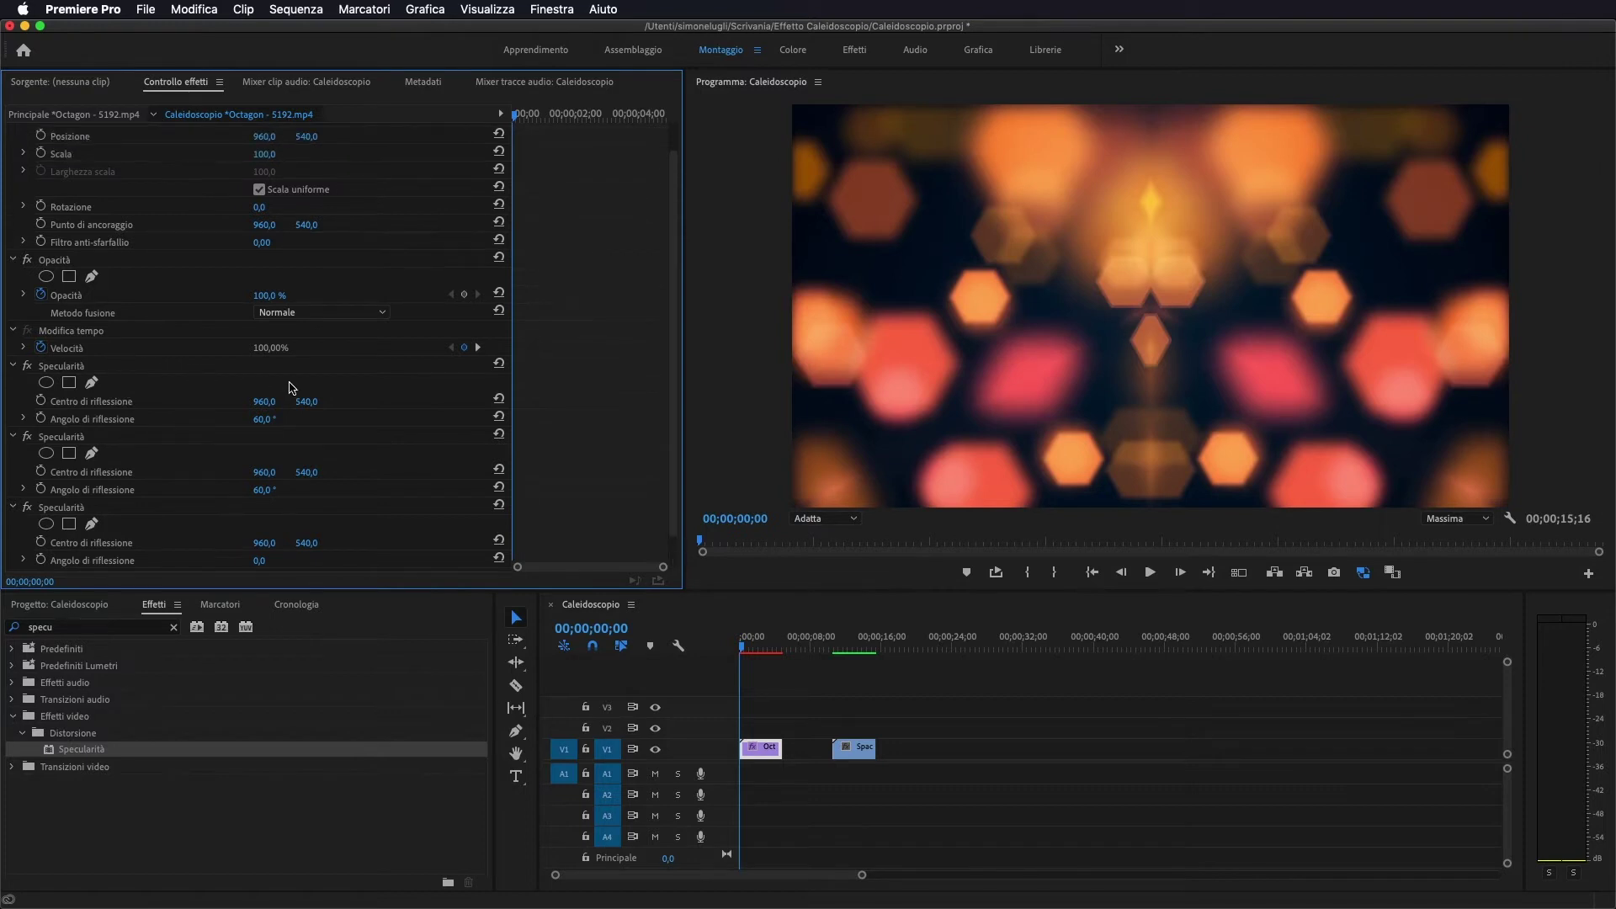
pyautogui.click(48, 368)
pyautogui.click(272, 417)
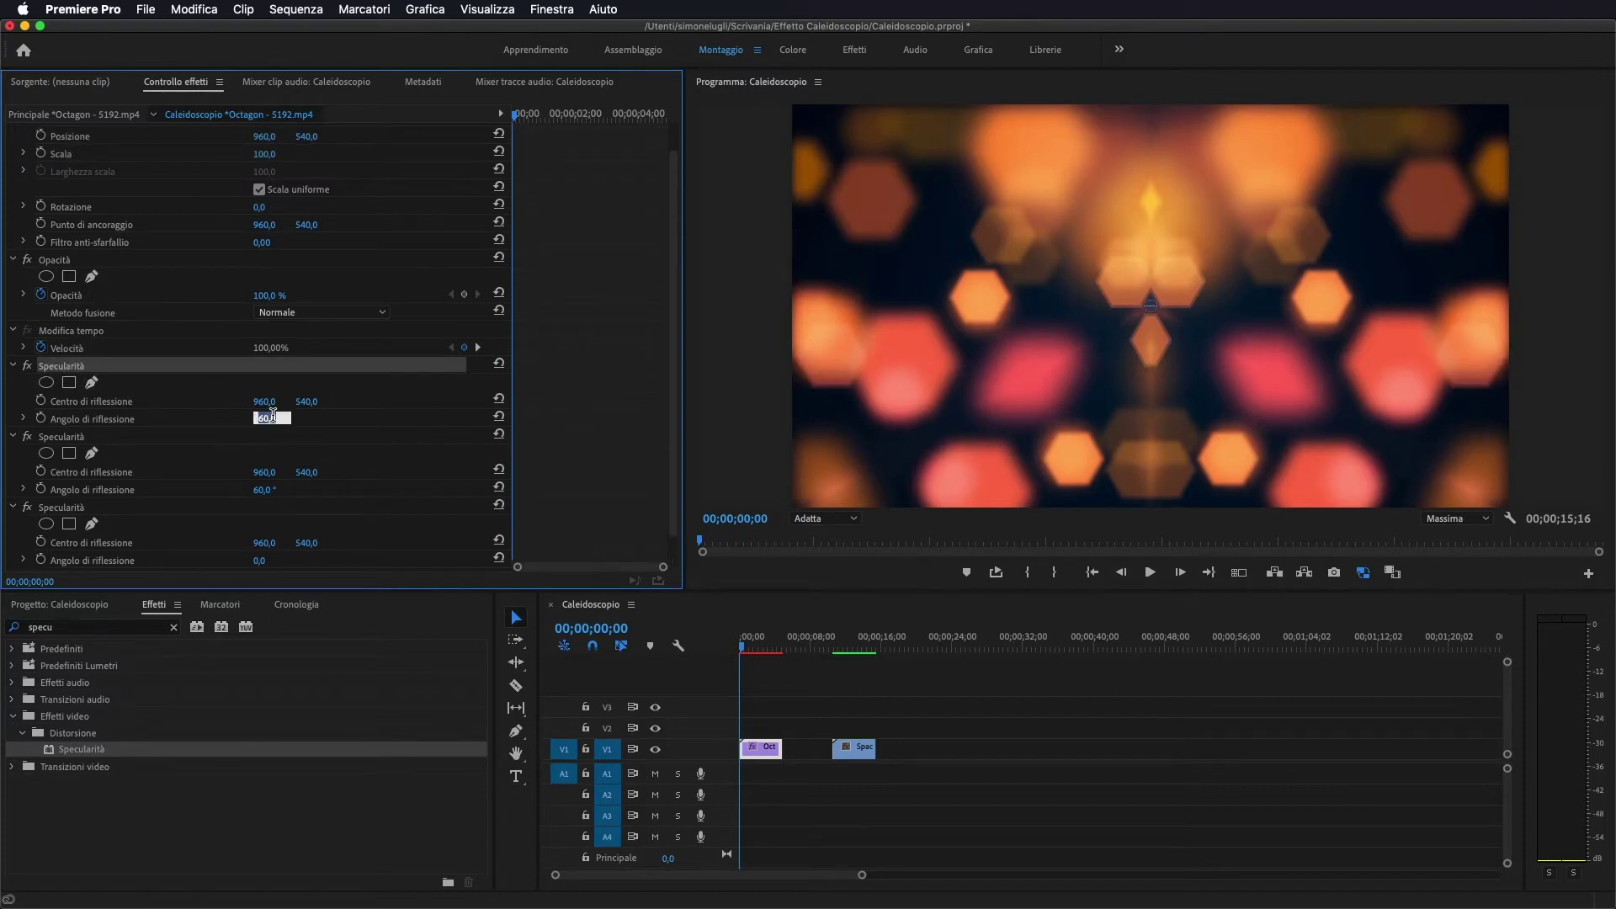
pyautogui.write('-60')
pyautogui.press('Return')
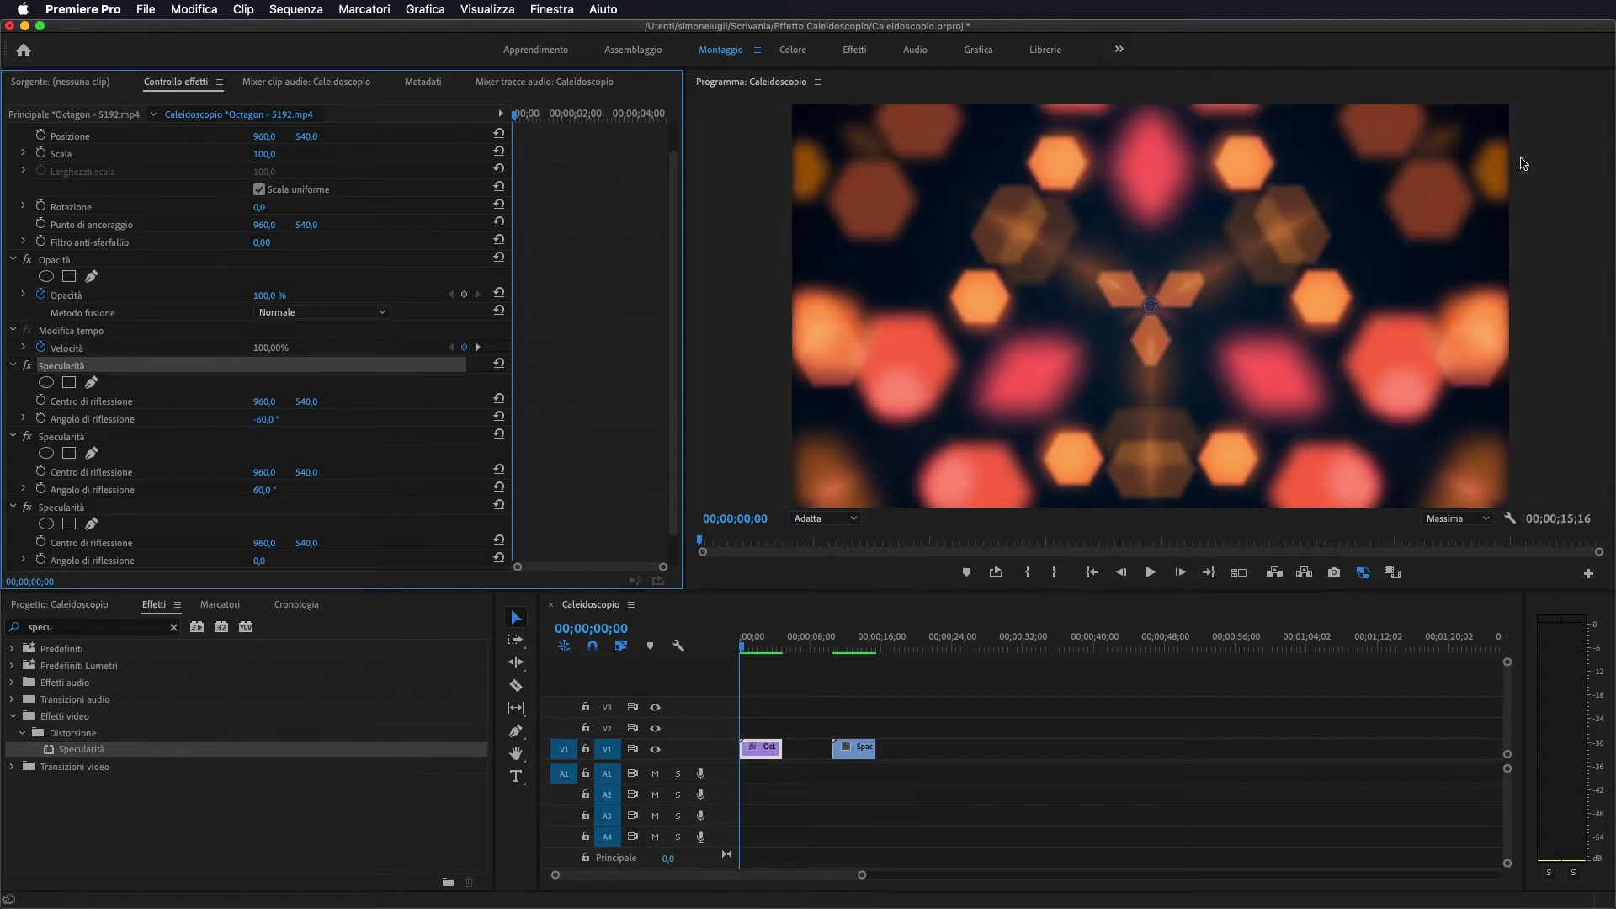
pyautogui.click(748, 660)
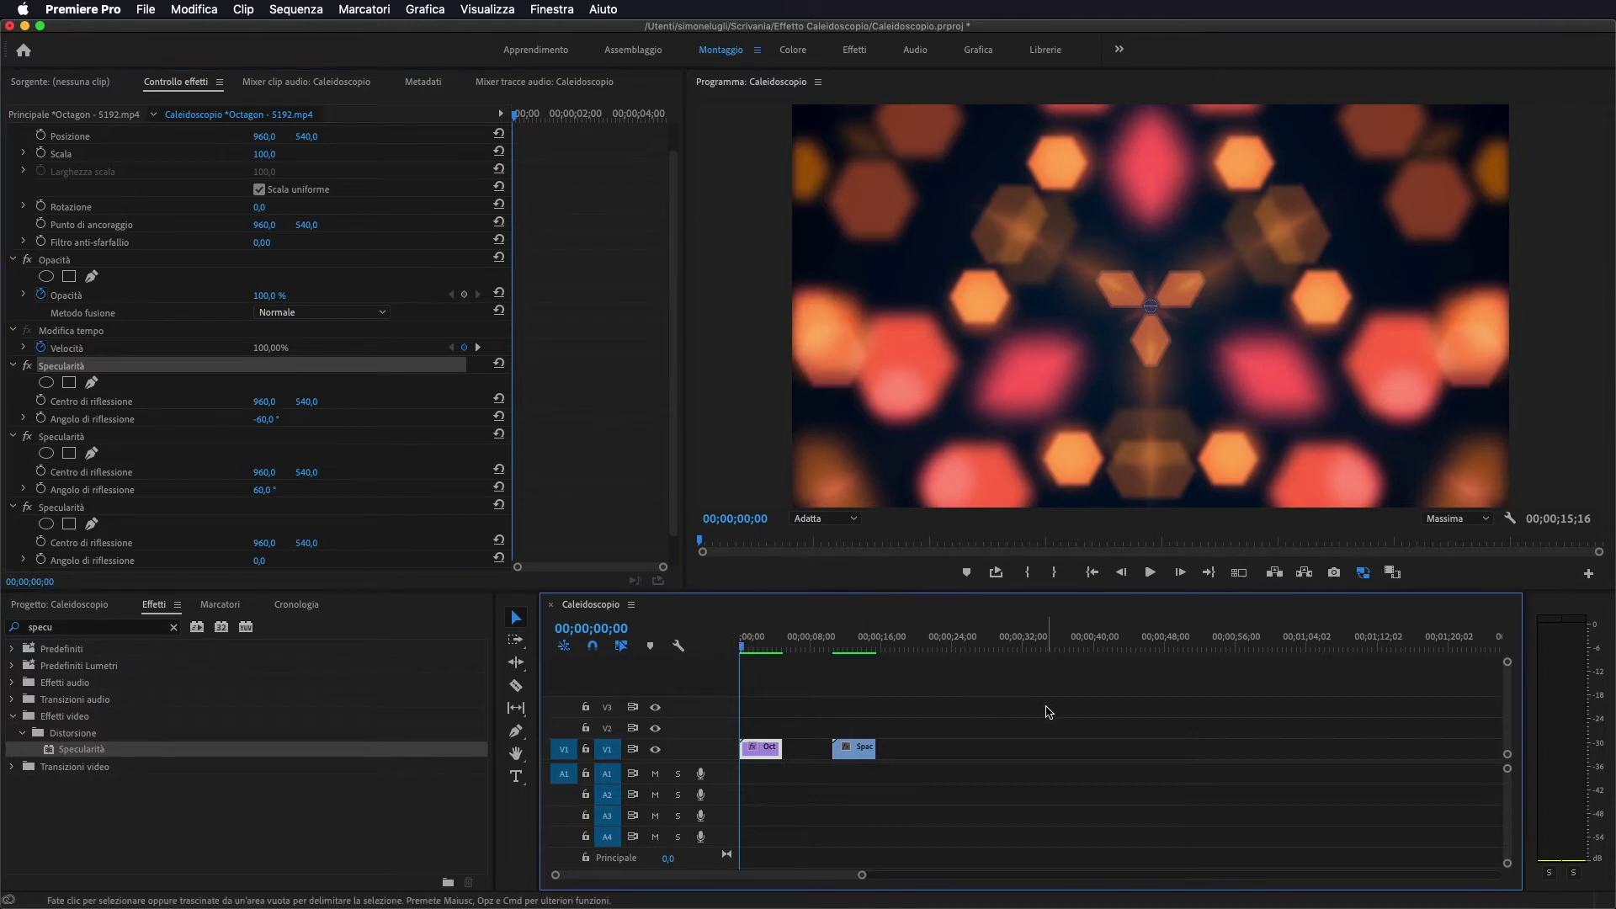
# Play back the Octagon bokeh kaleidoscope, rewind it, and select the Space Travel clip
pyautogui.press('space')
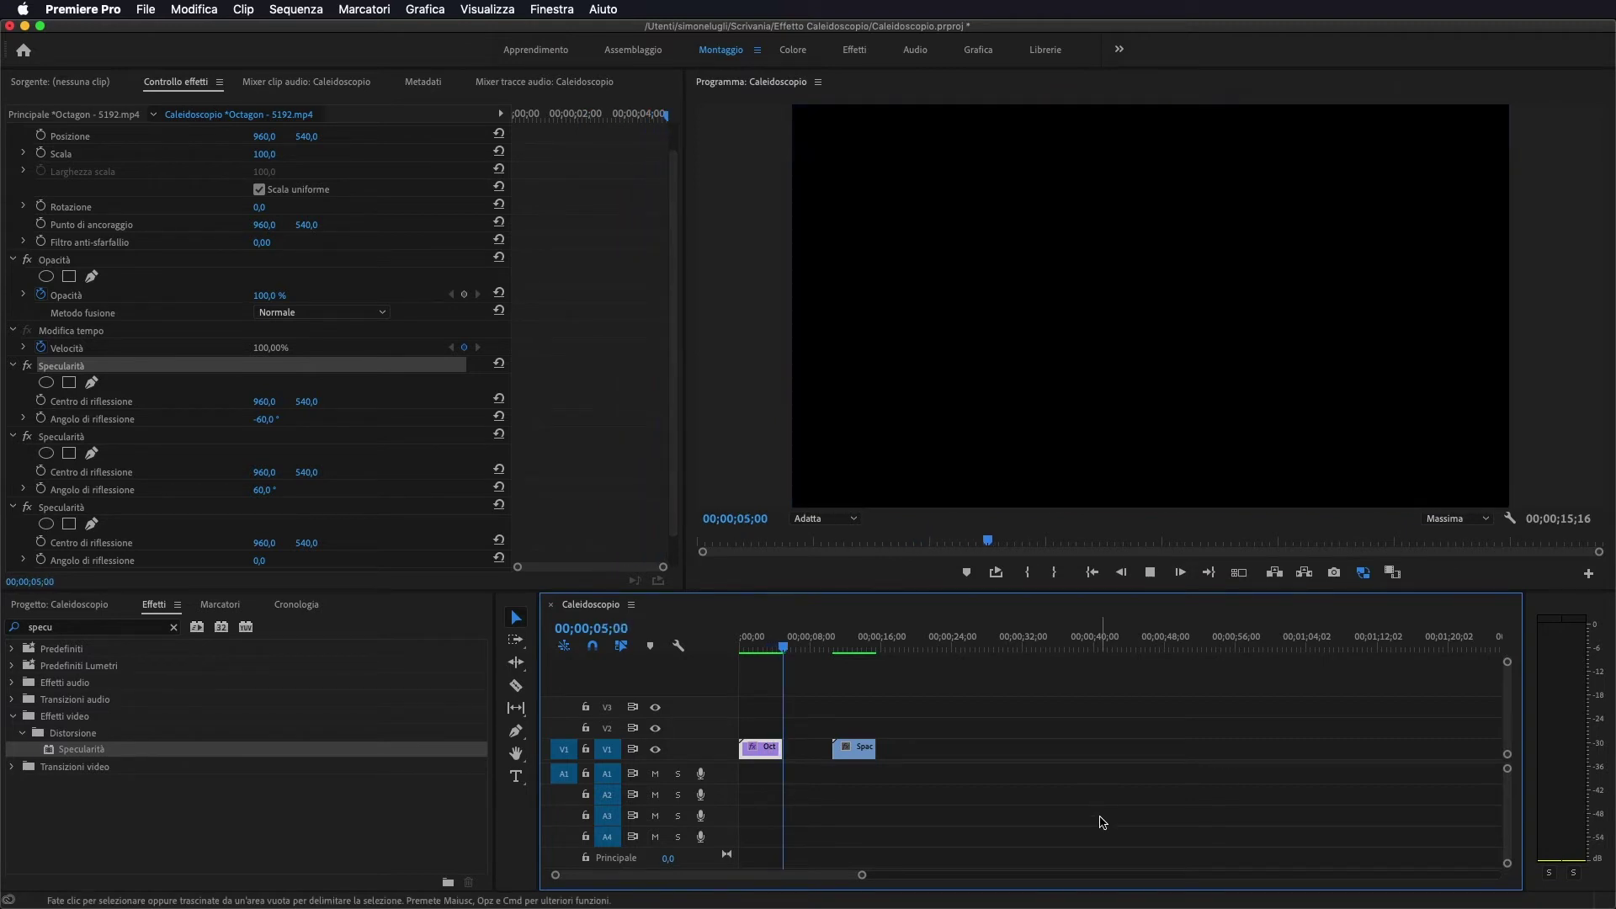
pyautogui.moveTo(785, 648); pyautogui.dragTo(732, 653)
pyautogui.click(851, 748)
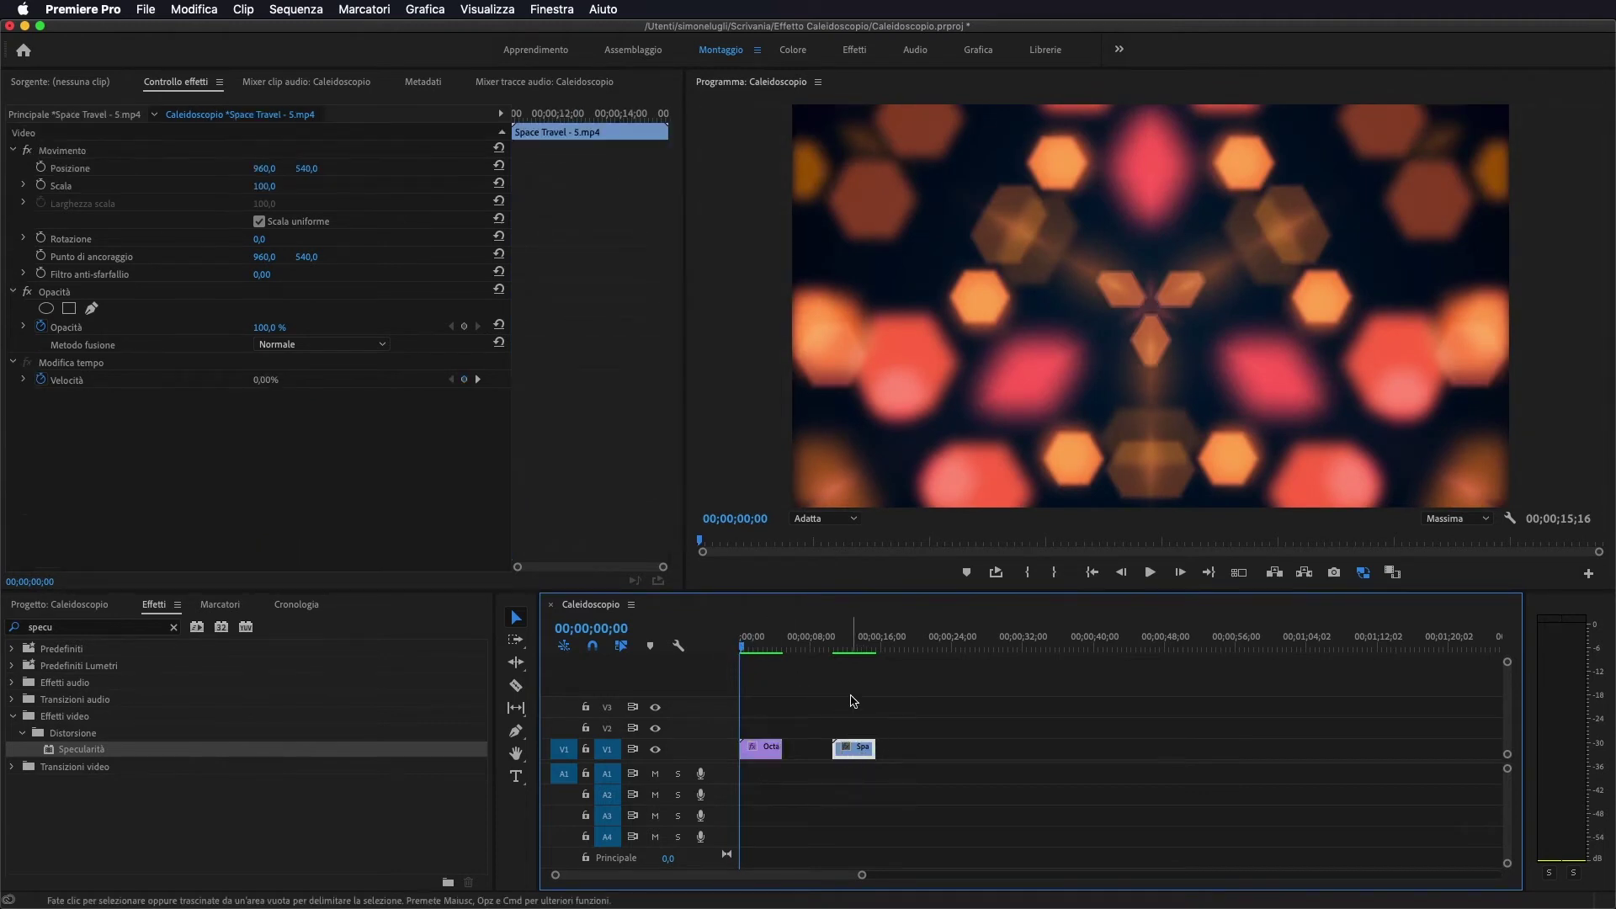
# Apply Specularità to the Space Travel clip, centre it at X 960, and duplicate it
pyautogui.click(861, 648)
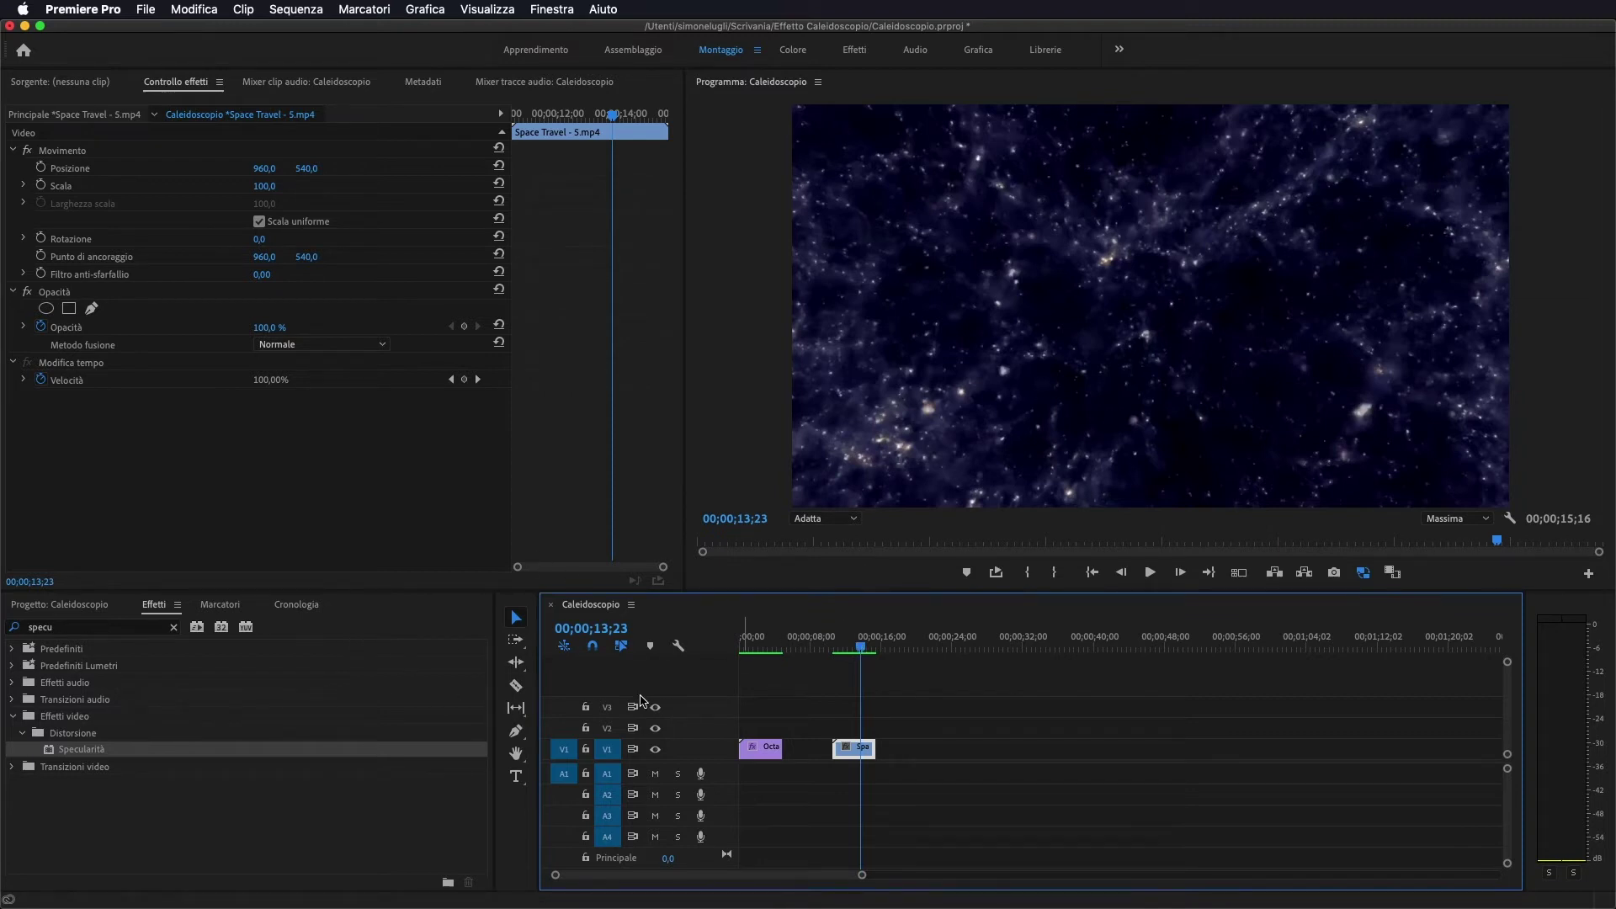
pyautogui.moveTo(116, 755); pyautogui.dragTo(850, 750)
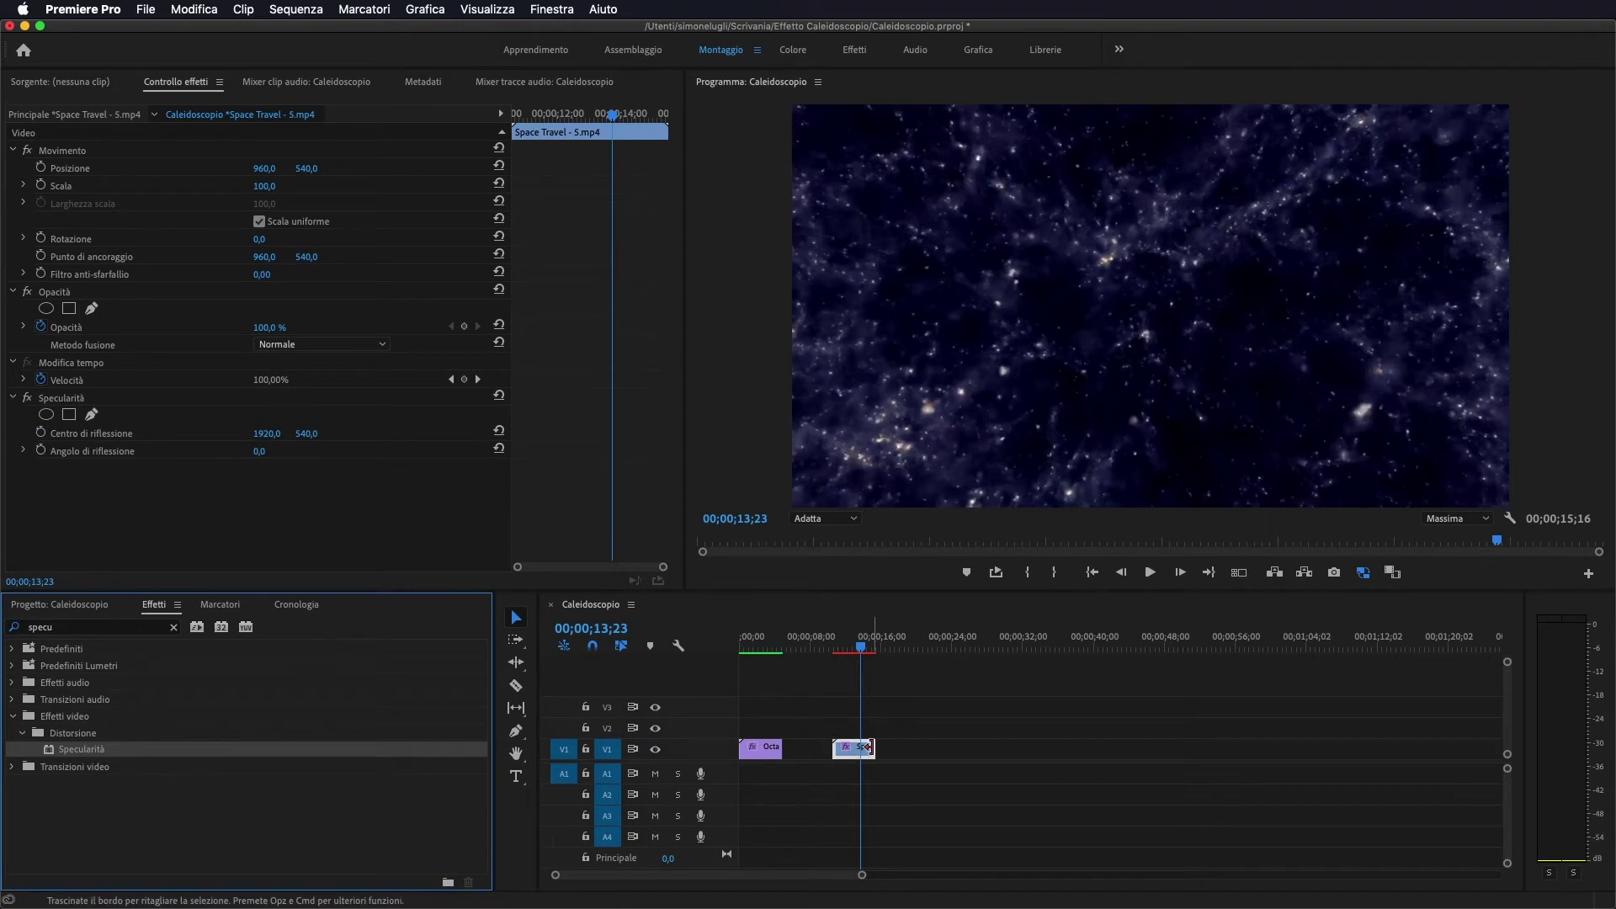
pyautogui.click(267, 436)
pyautogui.write('960')
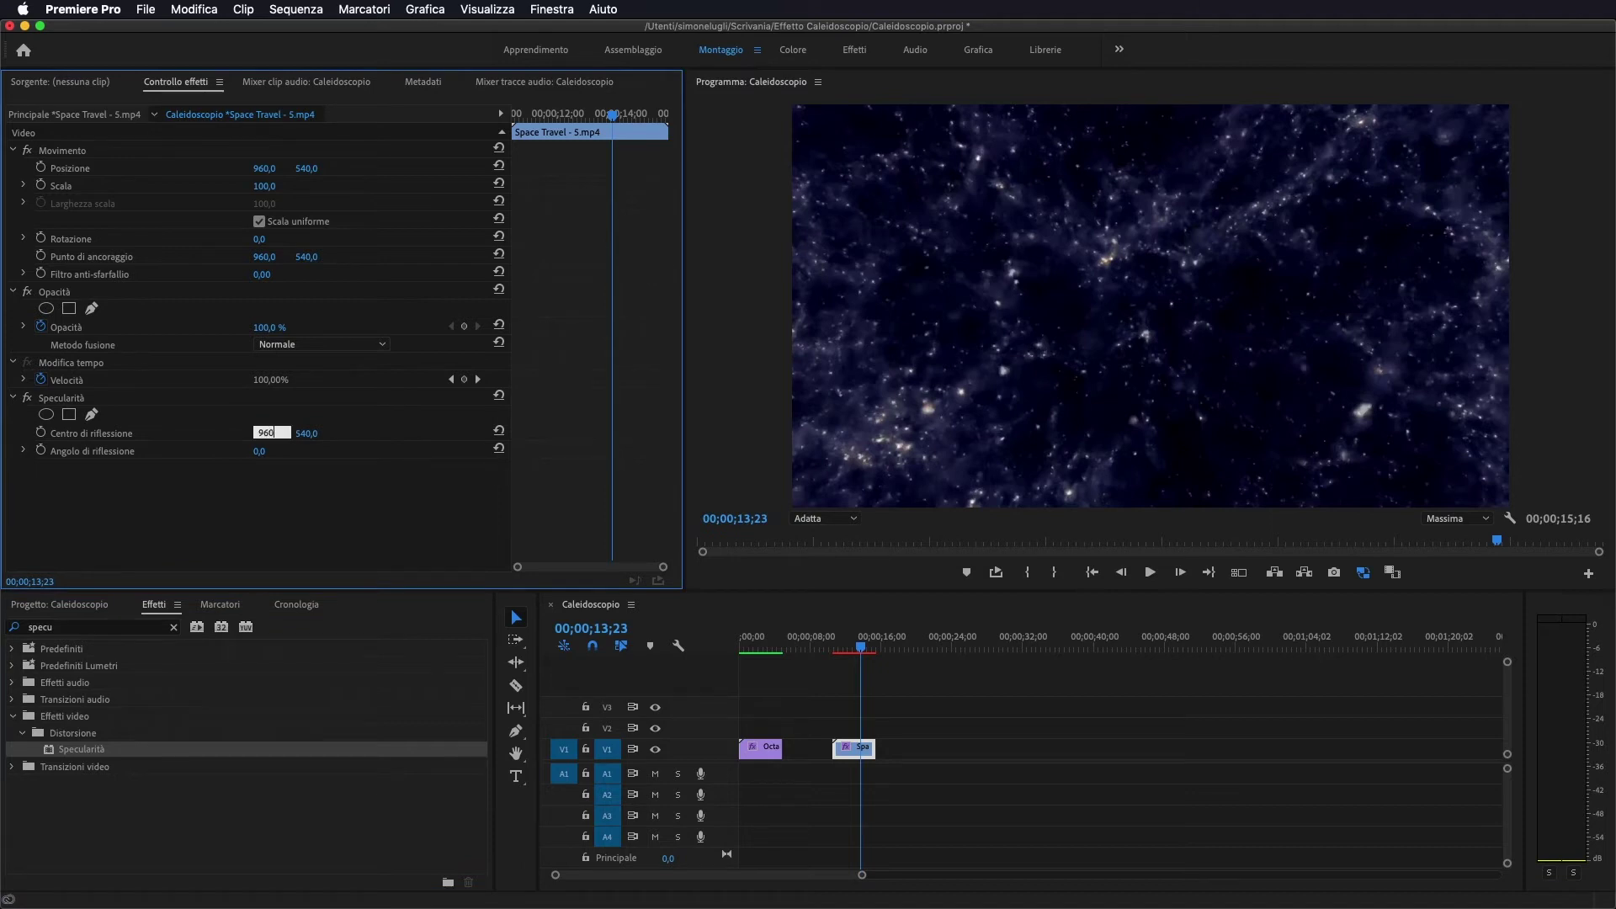
pyautogui.press('Return')
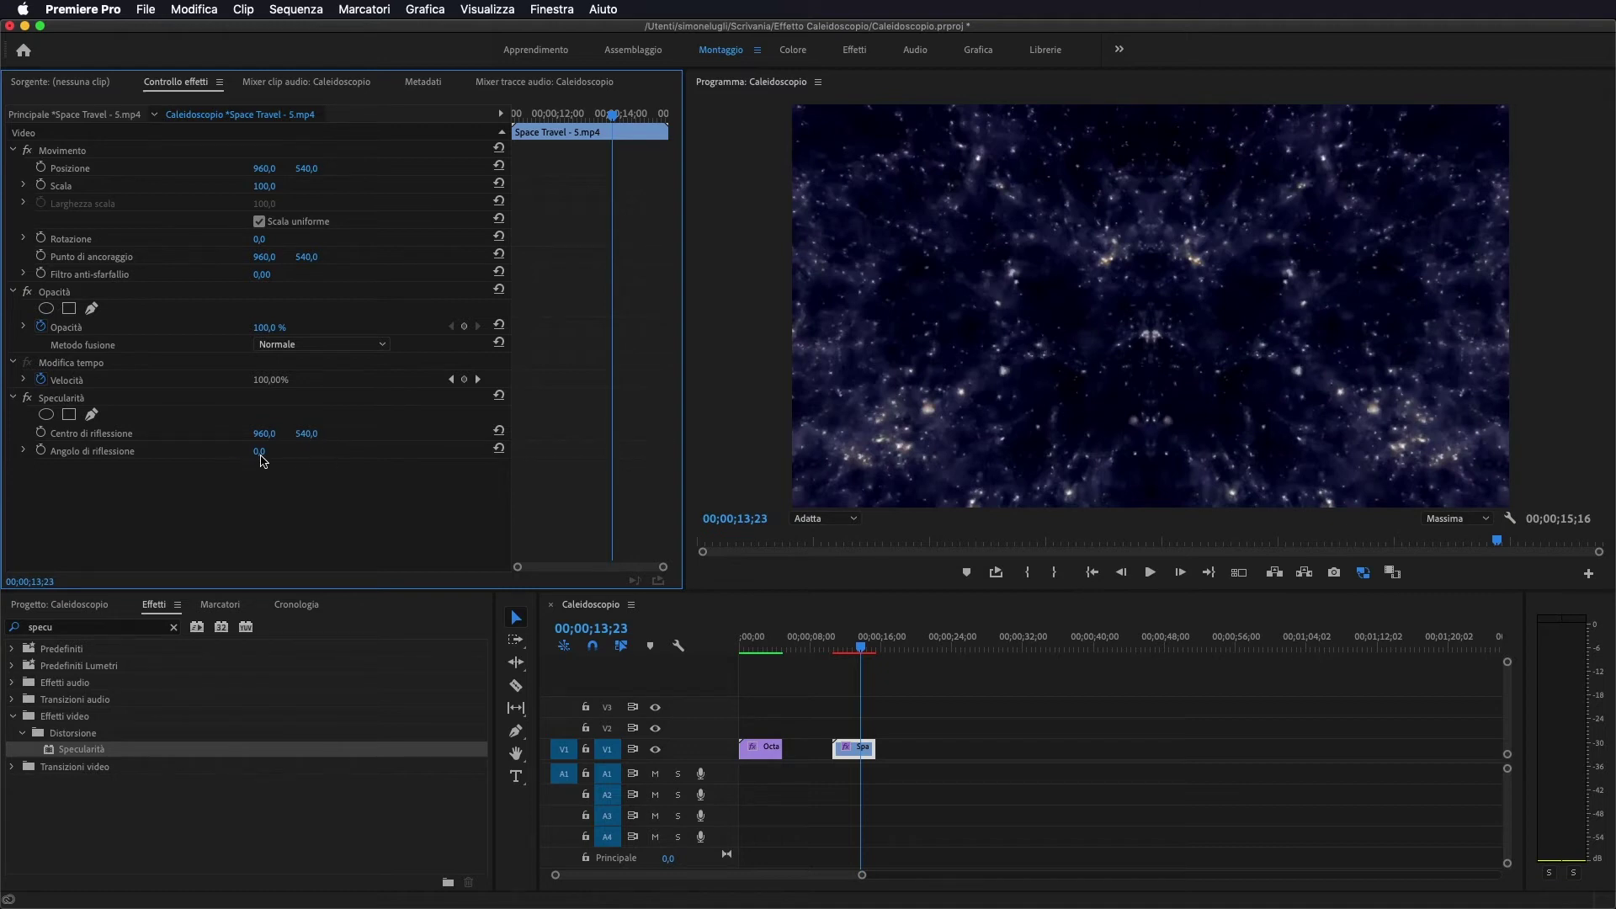
pyautogui.click(65, 402)
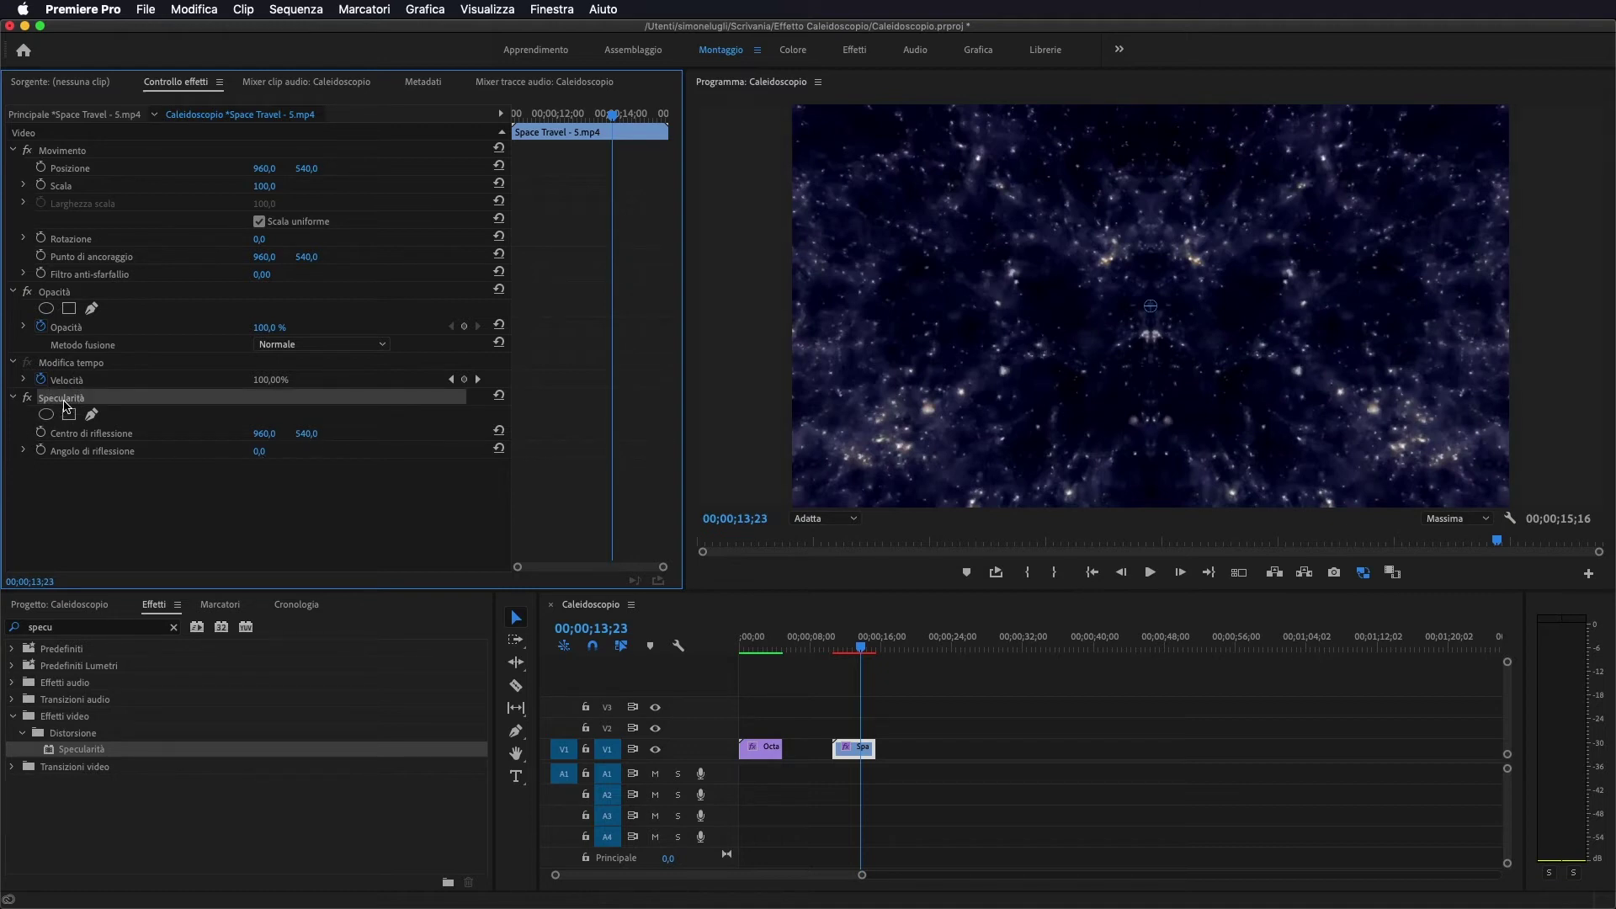
pyautogui.press('super+v')
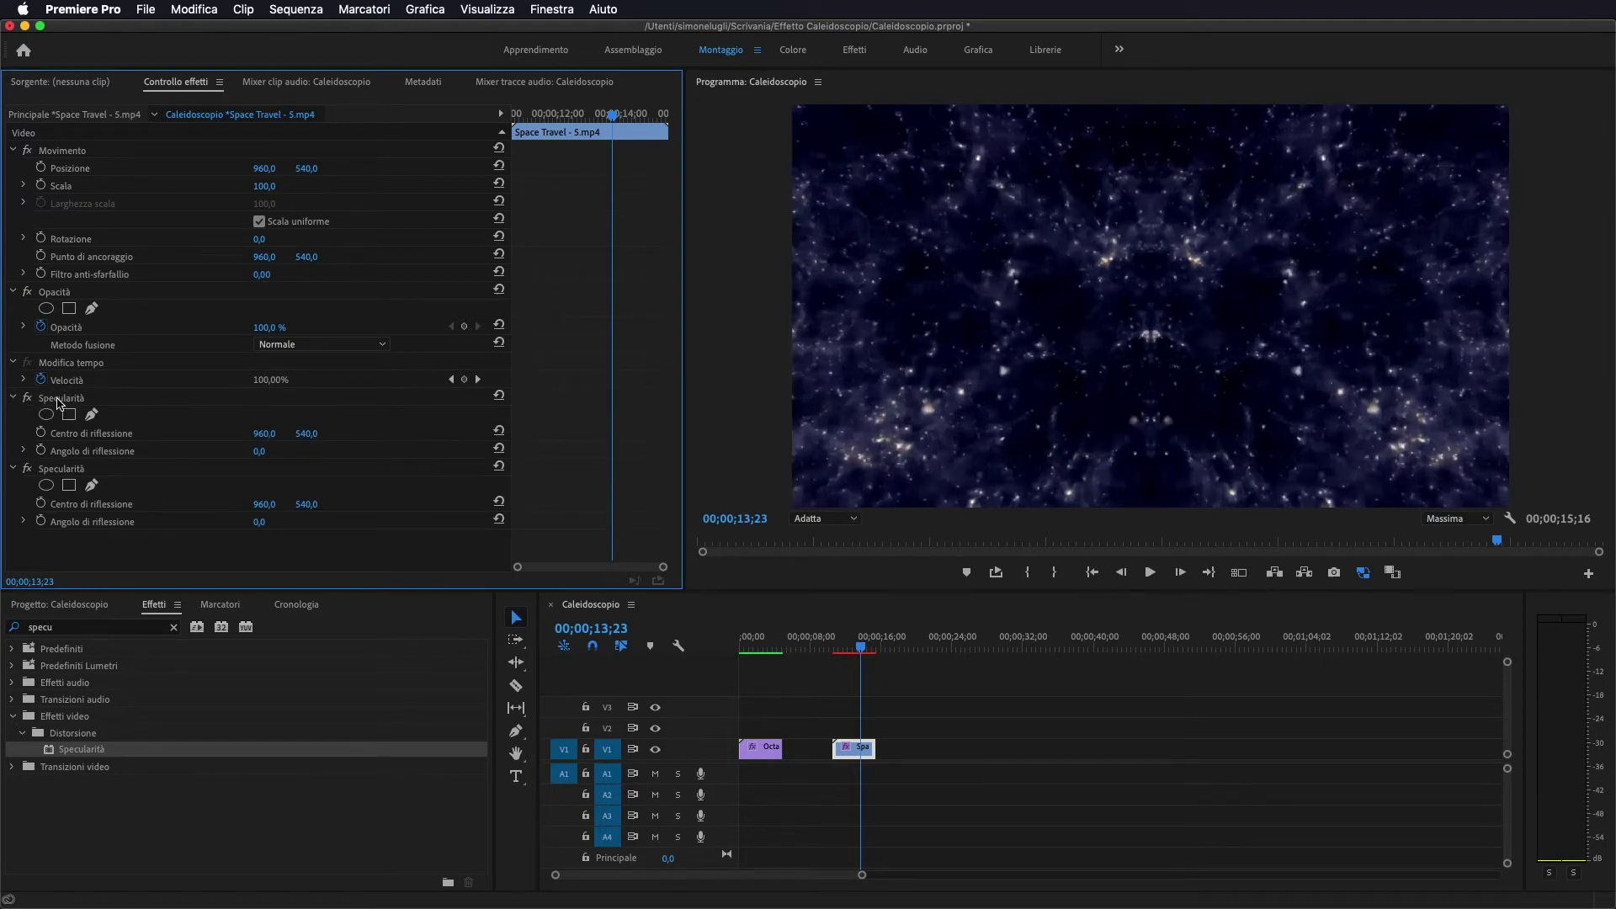
# Select the first Specularità and drag its reflection centre into the top-left corner
pyautogui.click(62, 403)
pyautogui.click(80, 469)
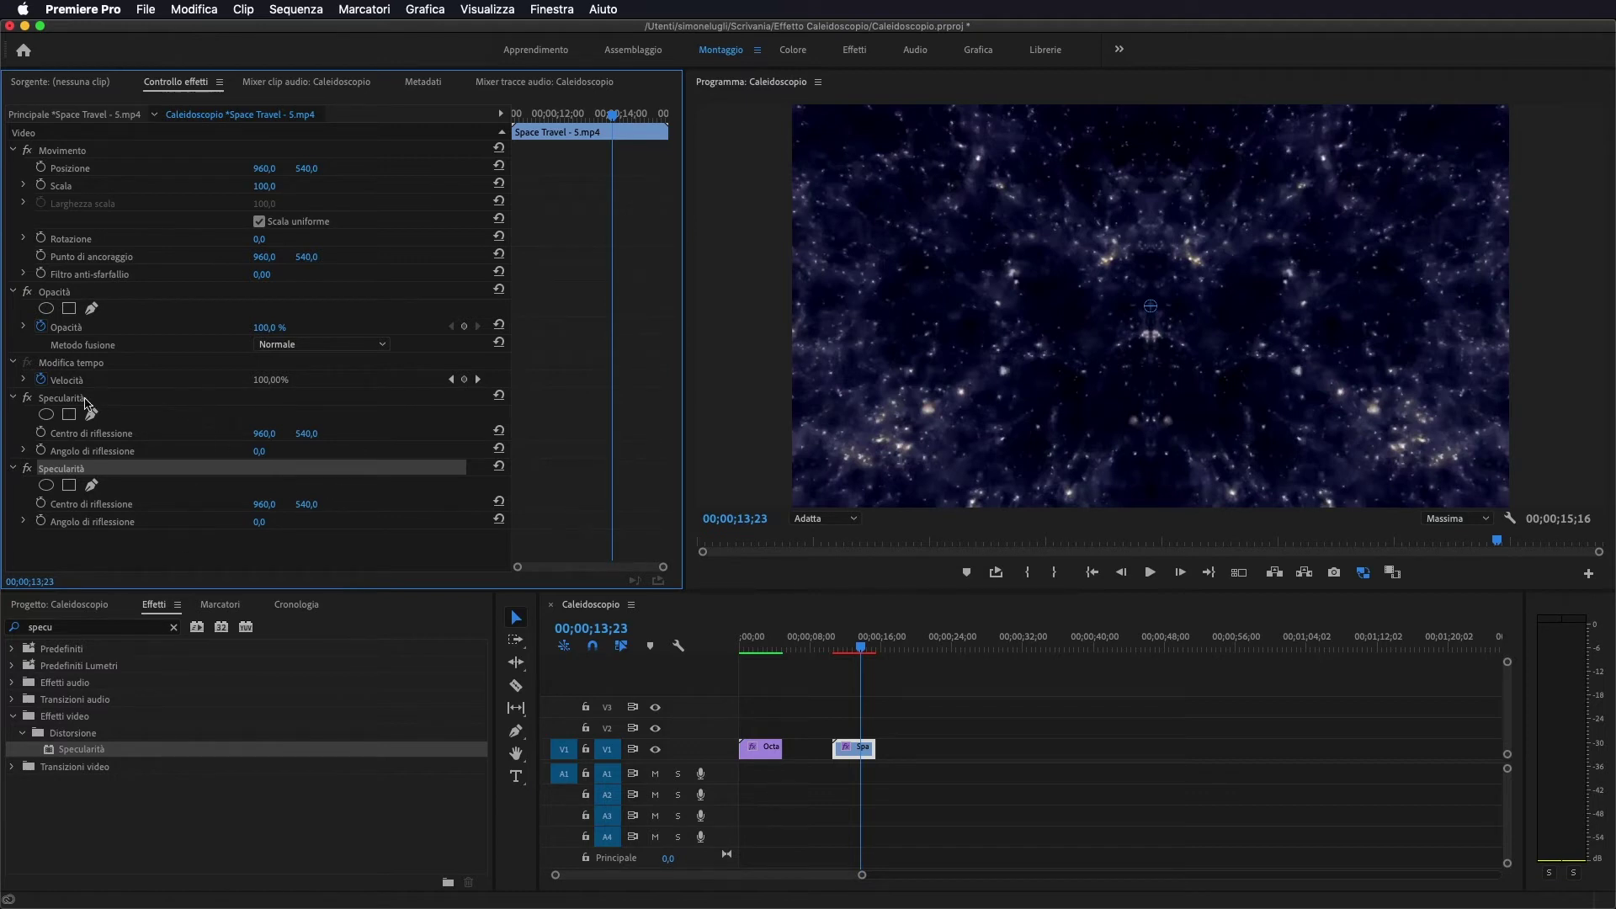
pyautogui.click(72, 402)
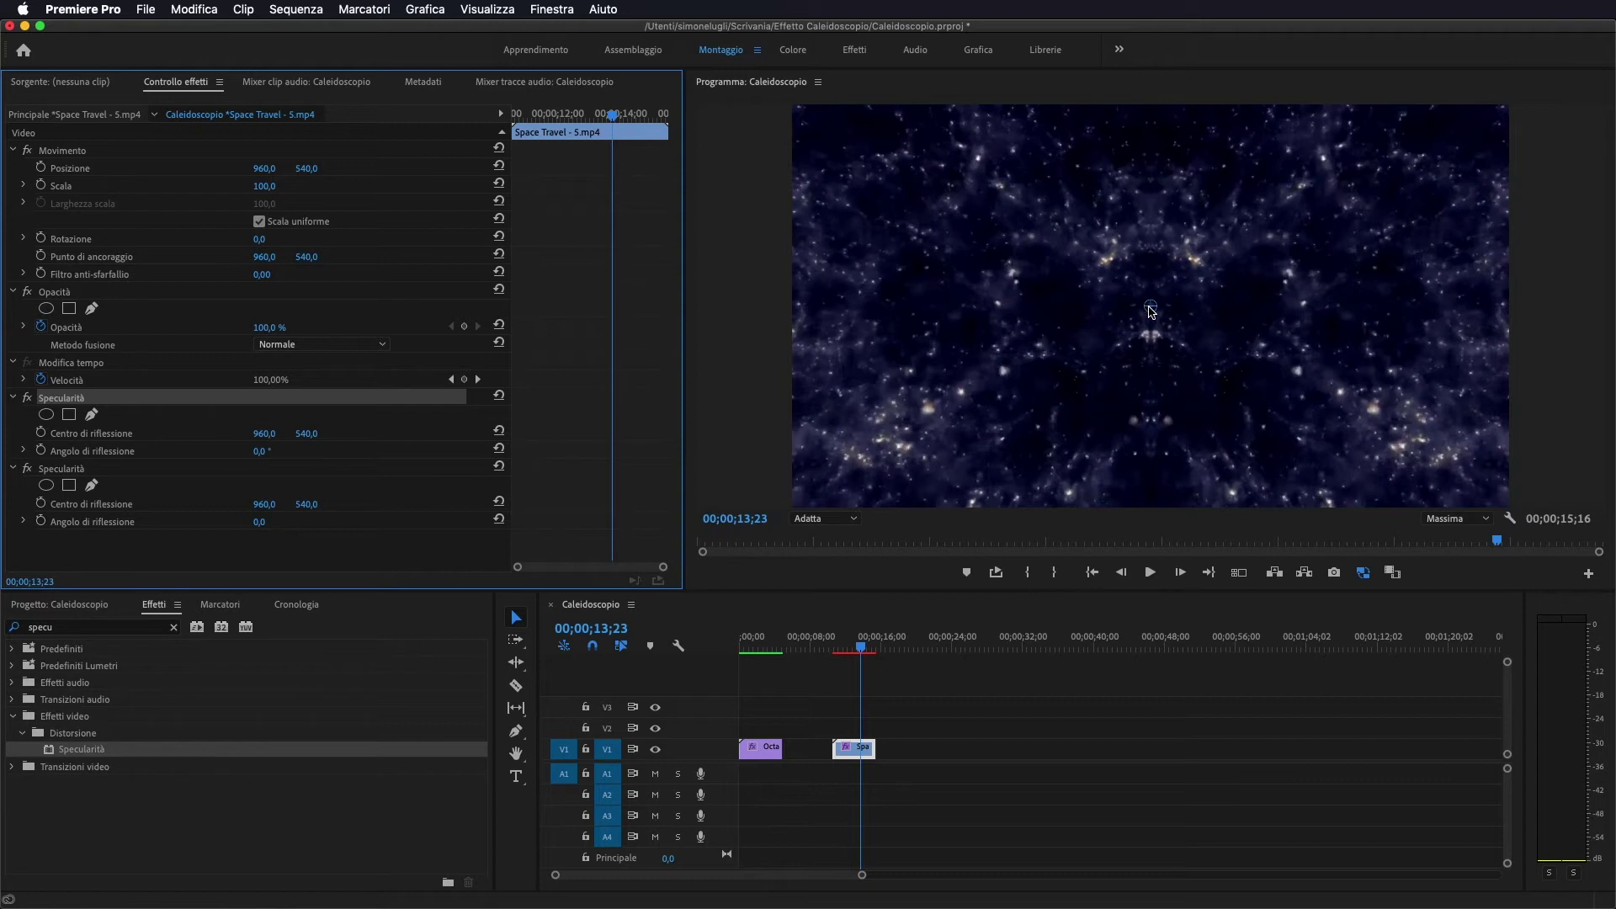
pyautogui.moveTo(1136, 314); pyautogui.dragTo(793, 109)
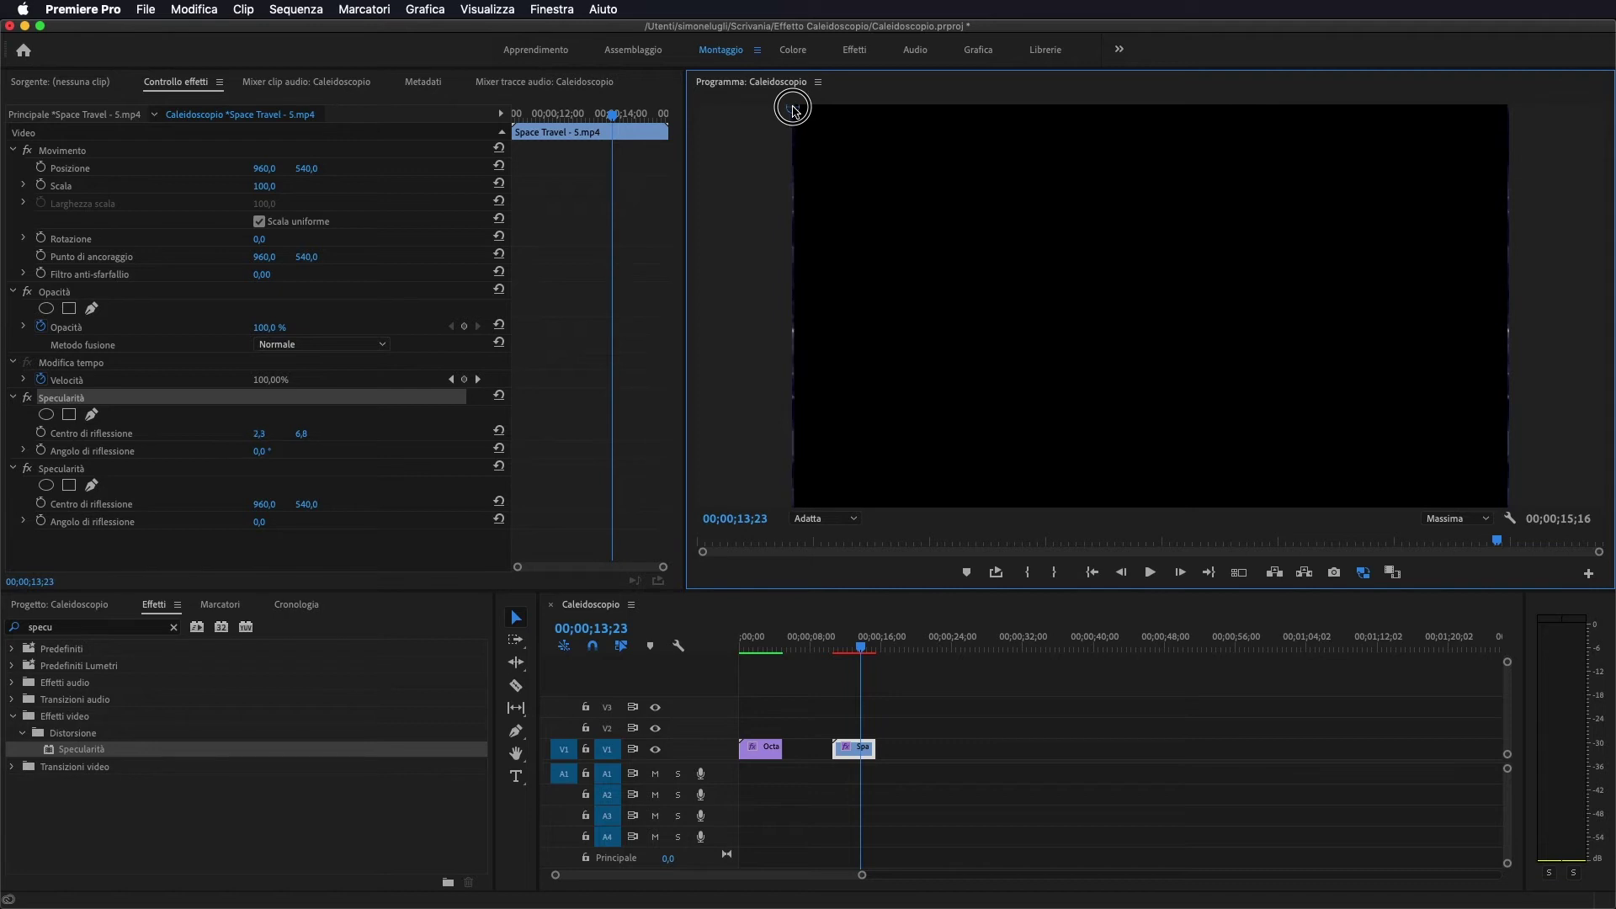
pyautogui.moveTo(792, 110); pyautogui.dragTo(791, 109)
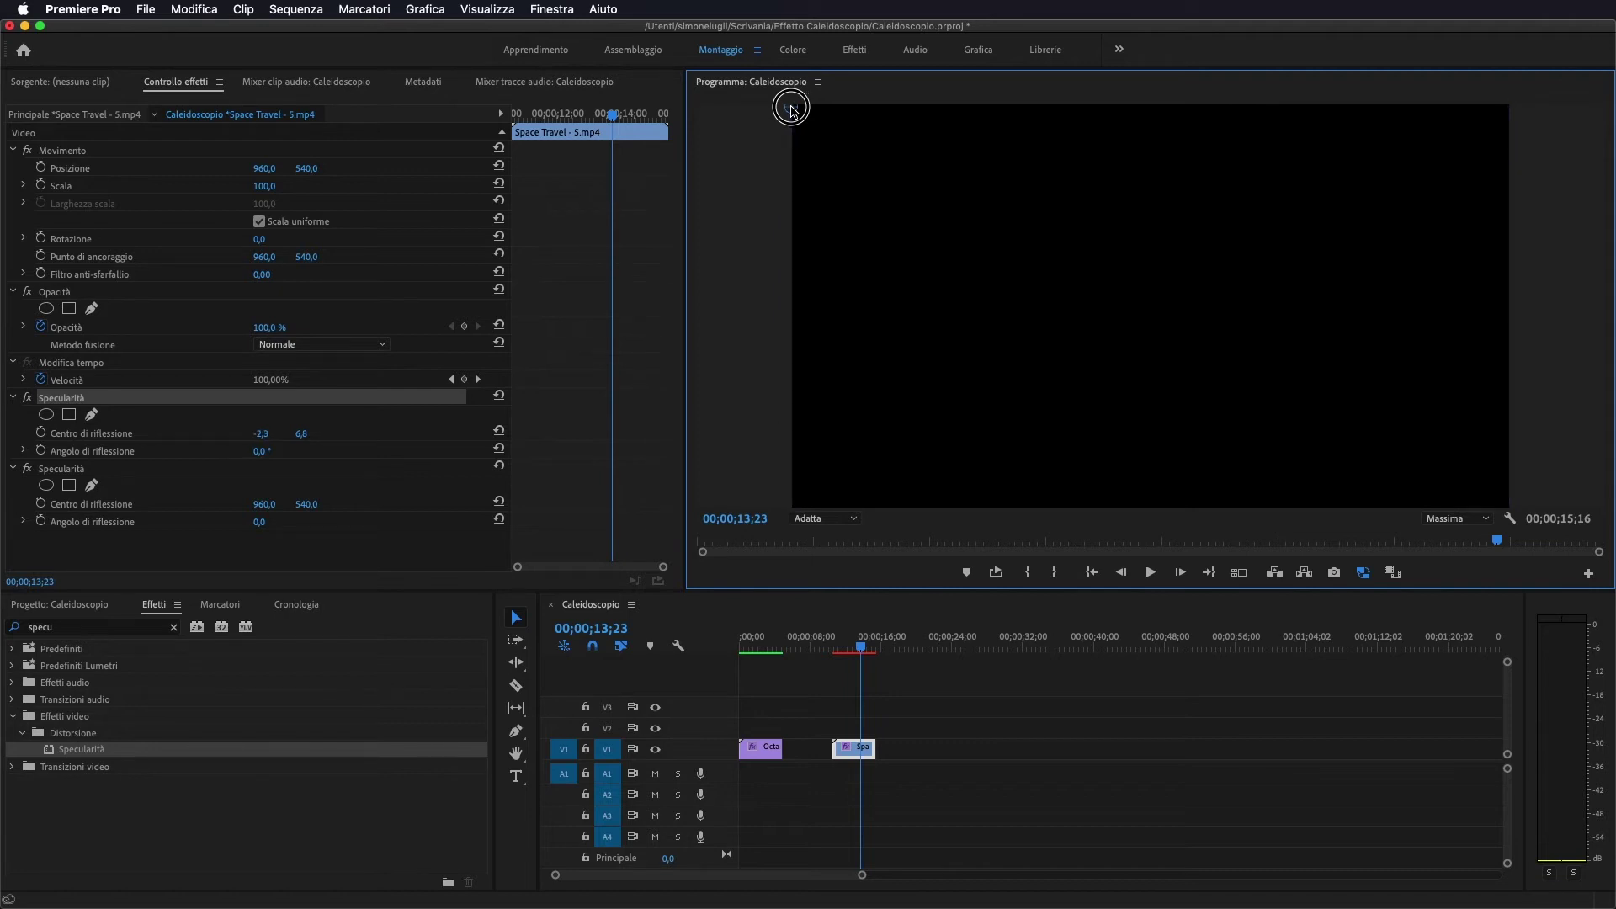
# Set the first mirror's reflection centre to 0, 0 and its angle to -60°
pyautogui.click(261, 432)
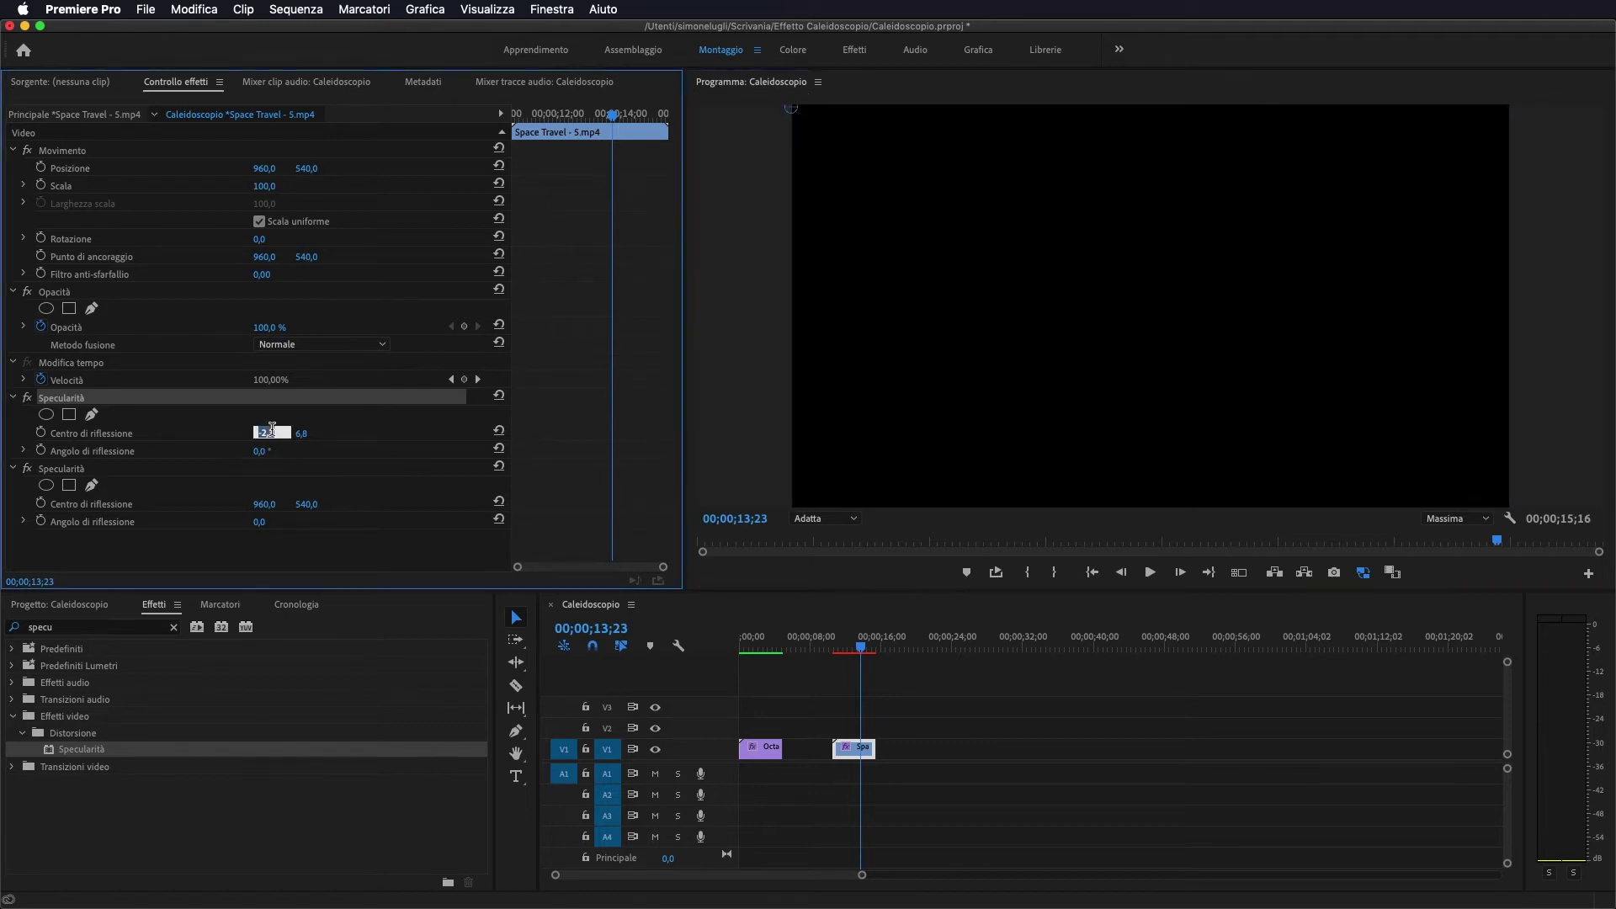
pyautogui.write('0')
pyautogui.click(311, 432)
pyautogui.write('0')
pyautogui.click(359, 495)
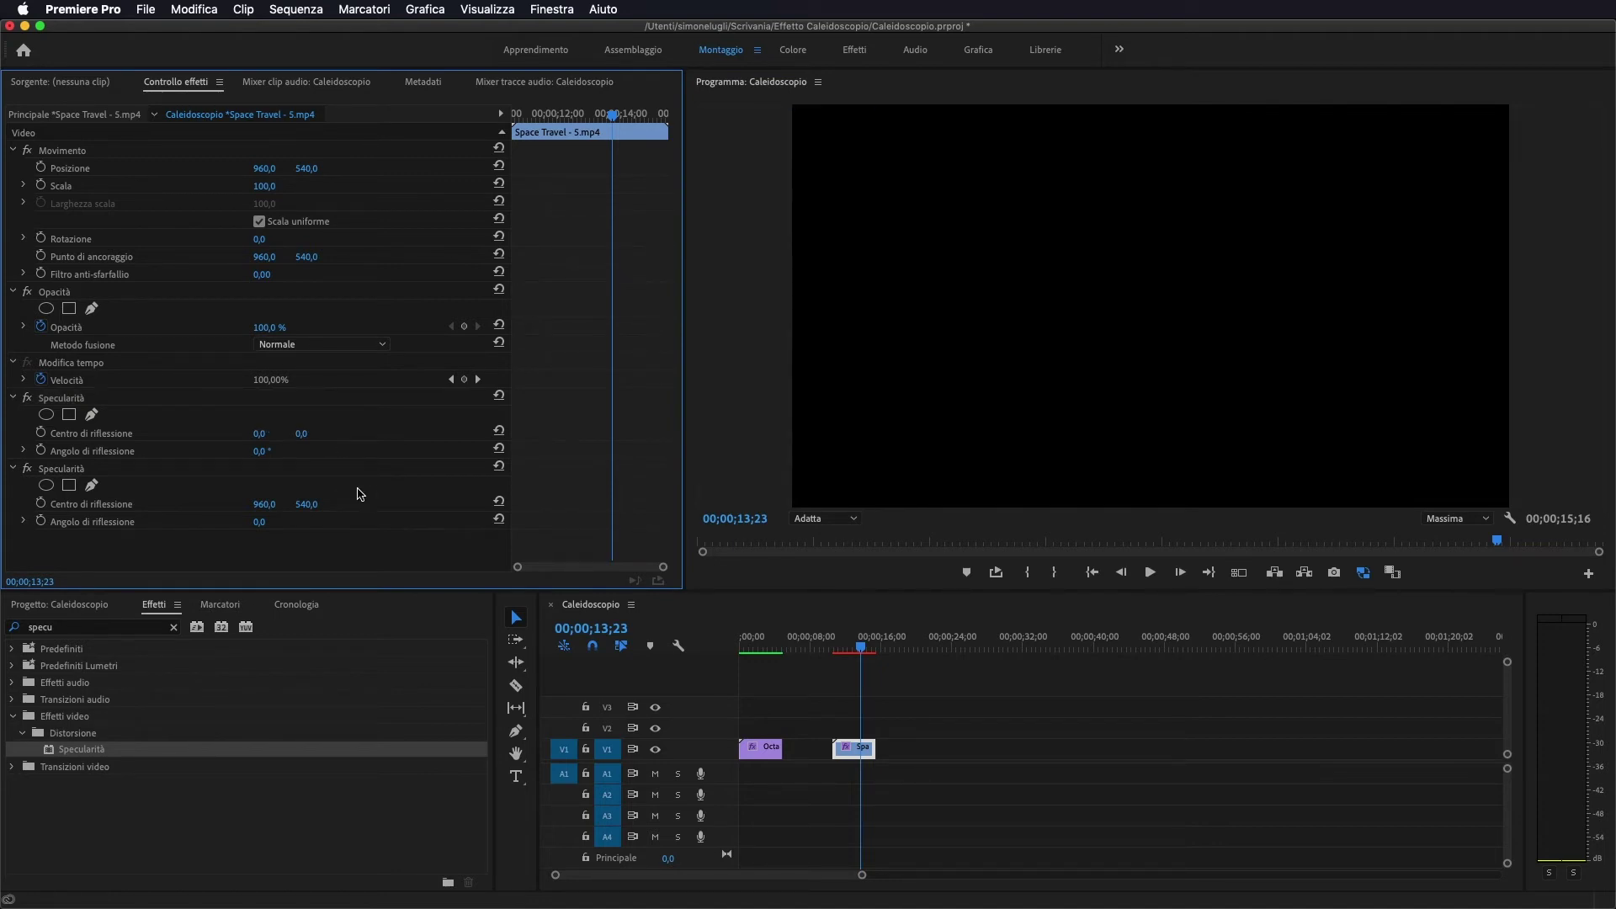
pyautogui.click(263, 451)
pyautogui.press('BackSpace')
pyautogui.press('Return')
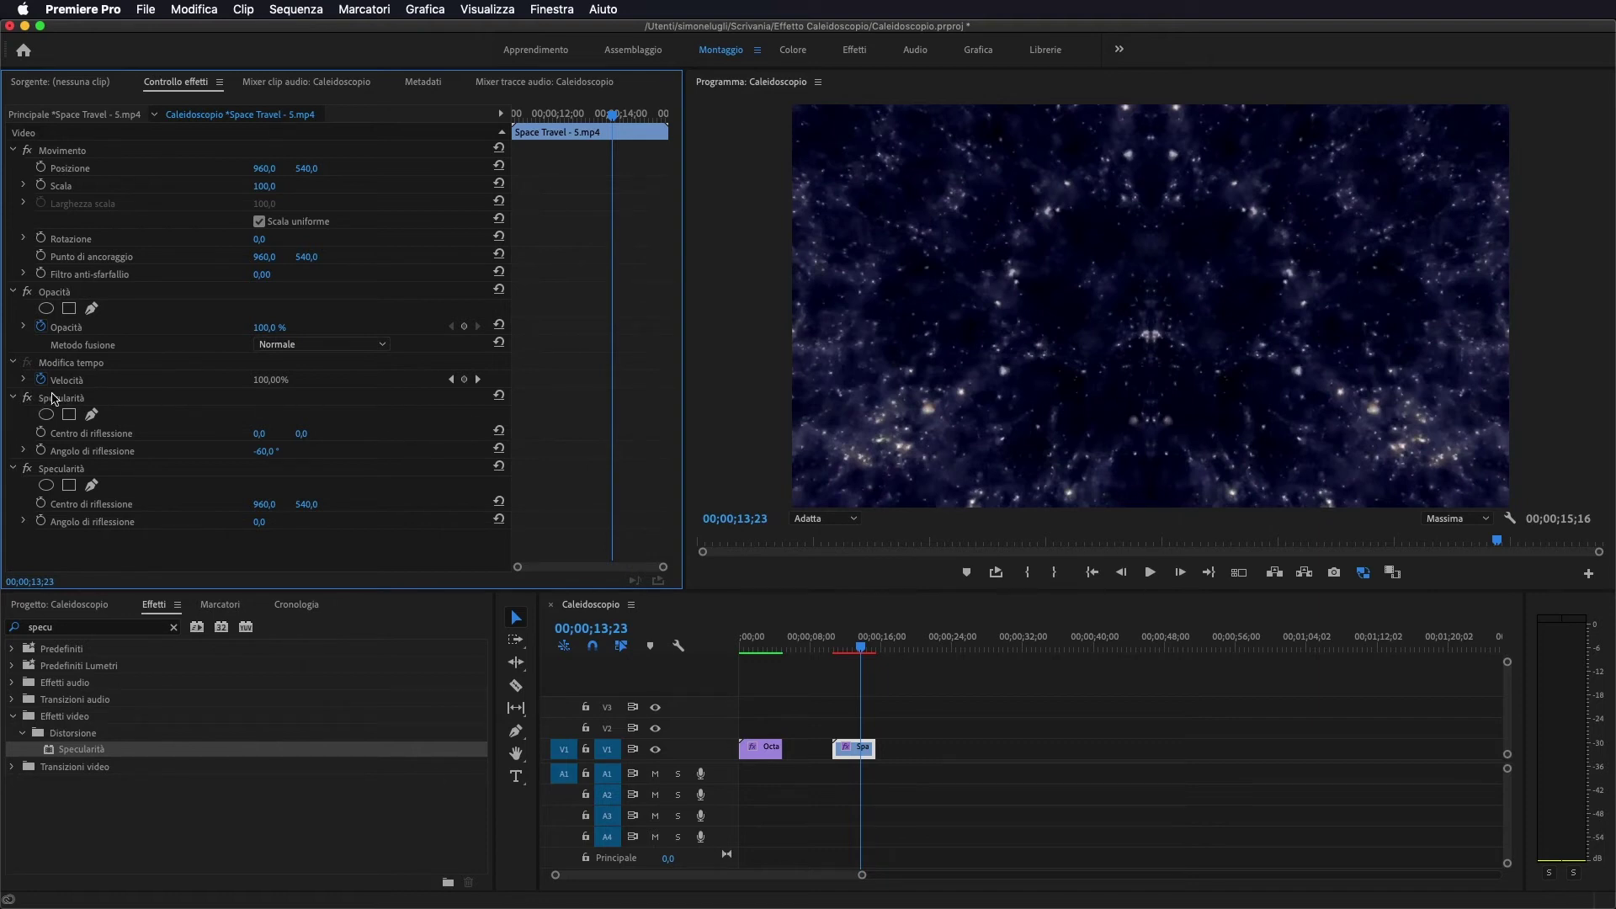
pyautogui.click(53, 398)
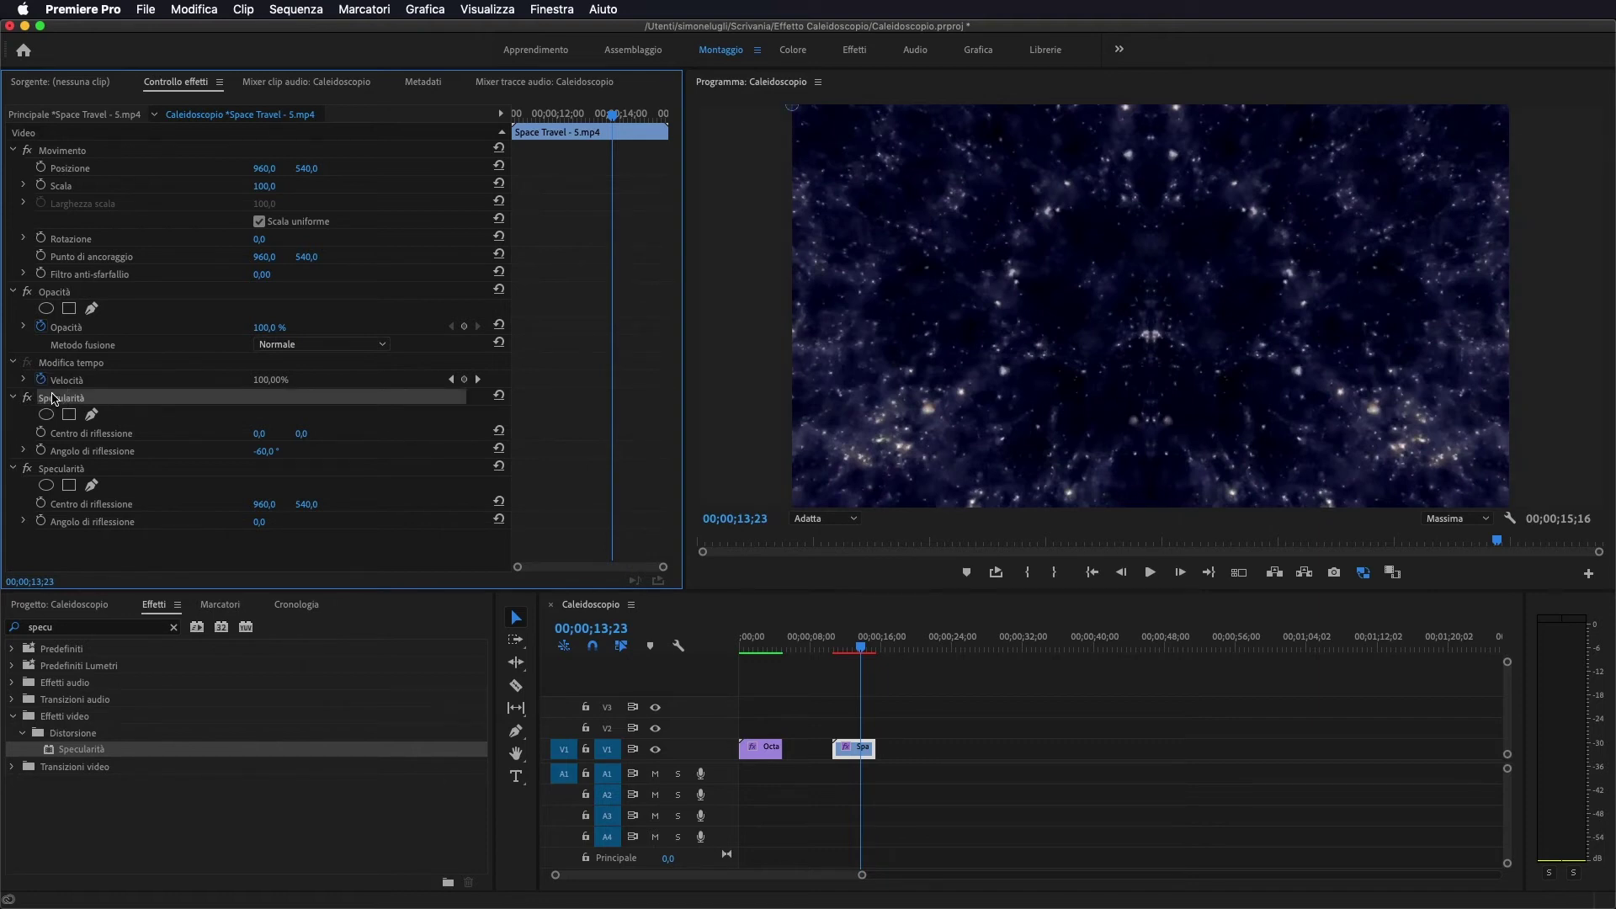
# Duplicate the first Specularità and move the copy to the top of the stack
pyautogui.press('super+v')
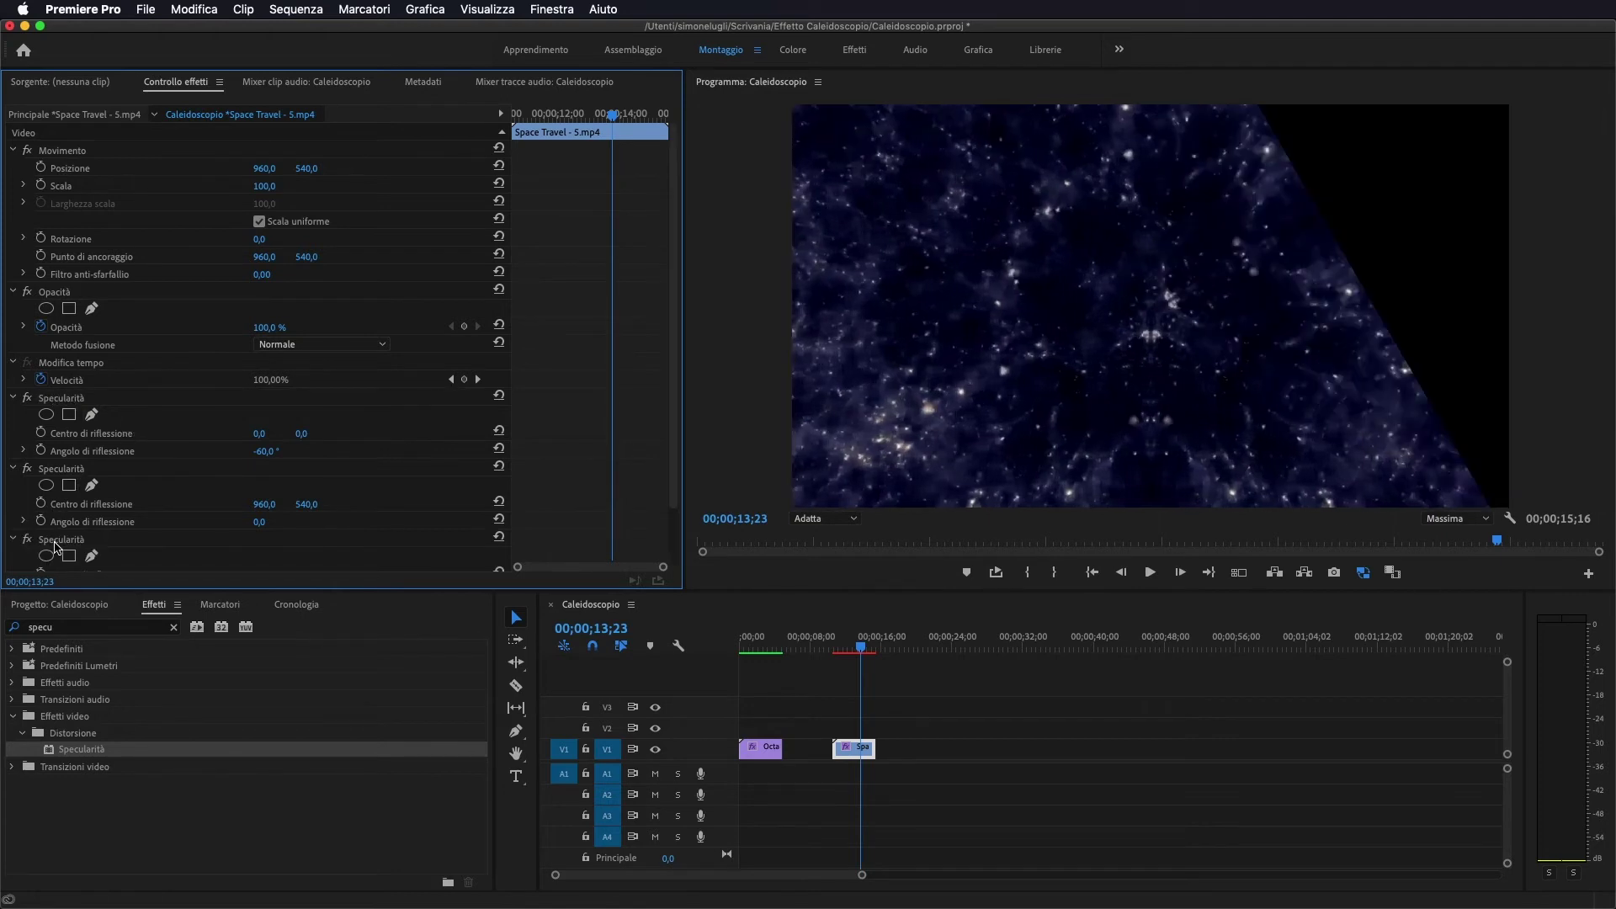
pyautogui.moveTo(54, 545); pyautogui.dragTo(68, 393)
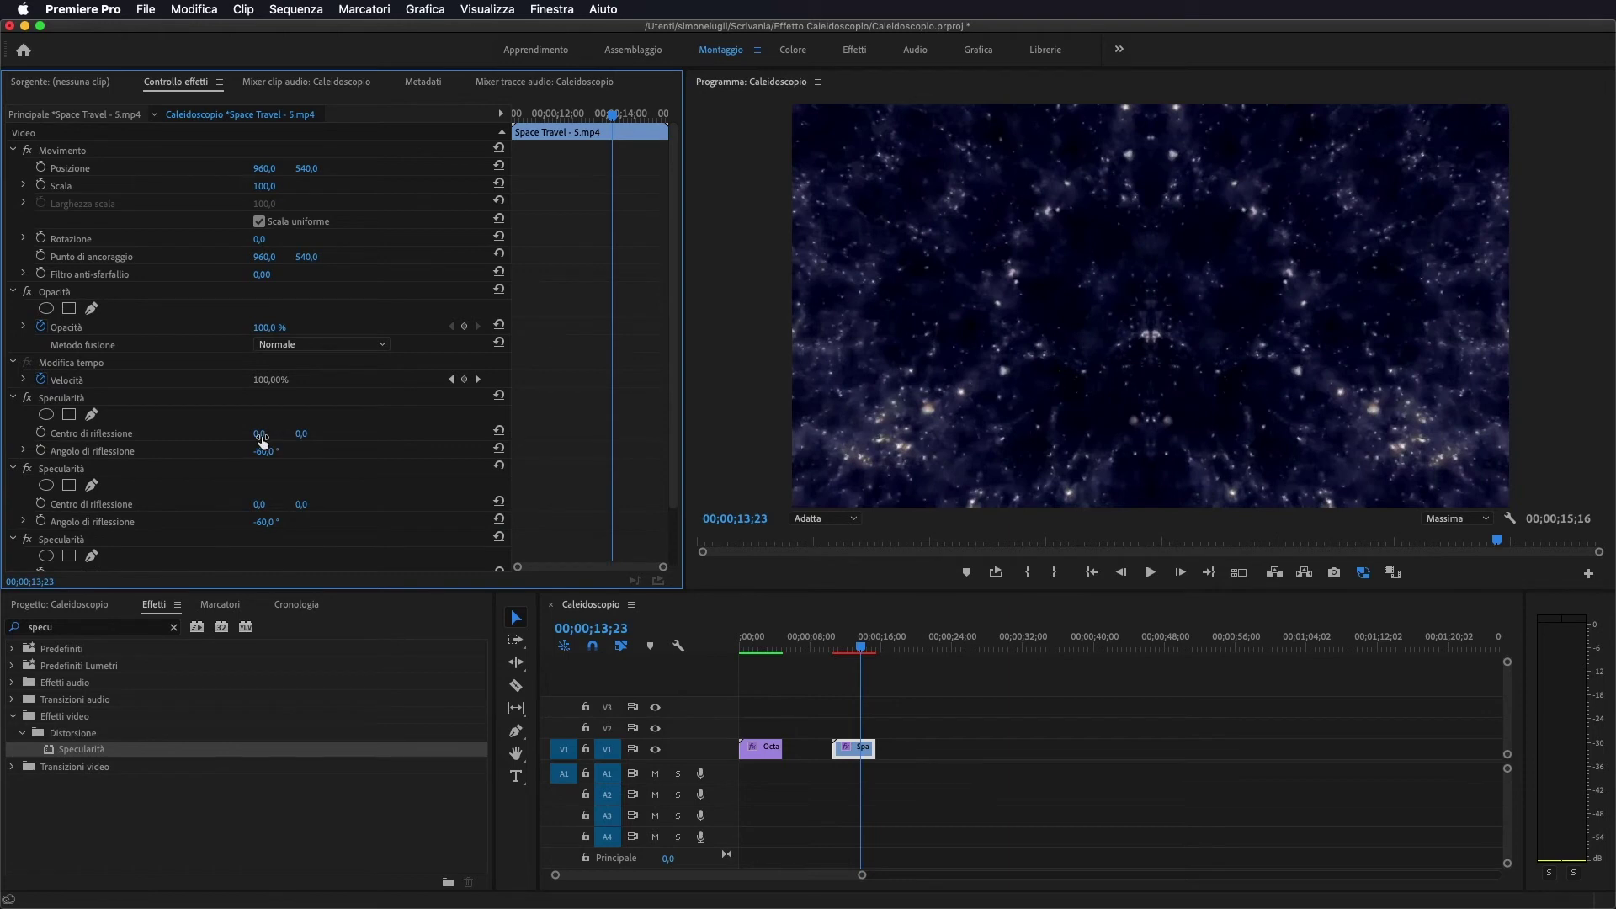
pyautogui.click(64, 400)
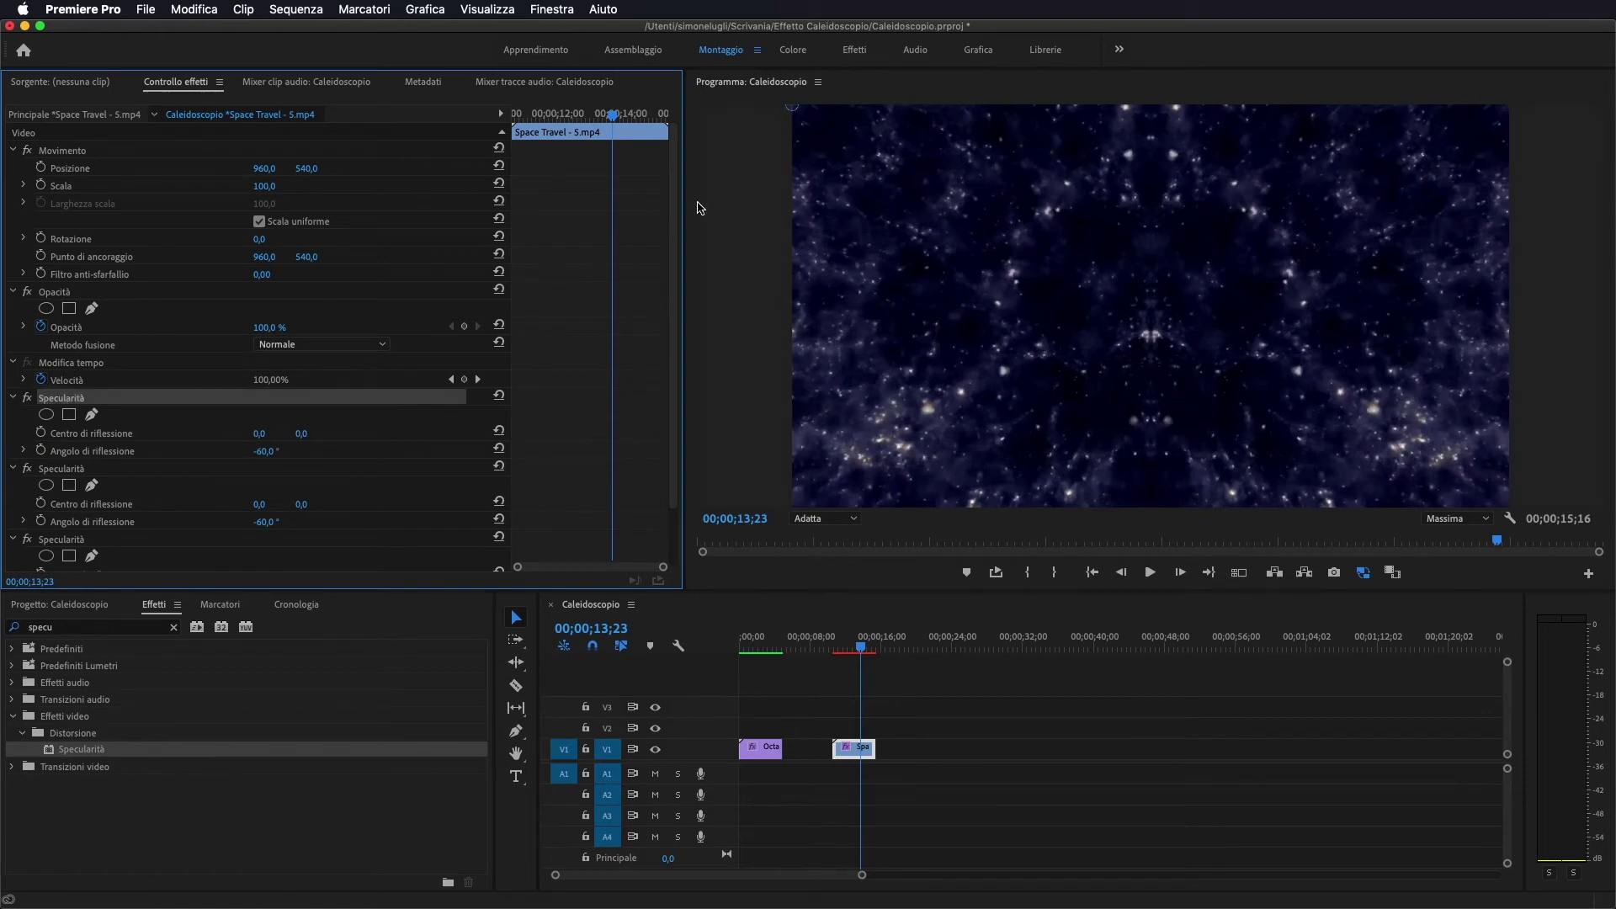
# Set the first mirror's centre to 1920, 0 with a 60° angle, then duplicate it
pyautogui.moveTo(793, 107); pyautogui.dragTo(1508, 105)
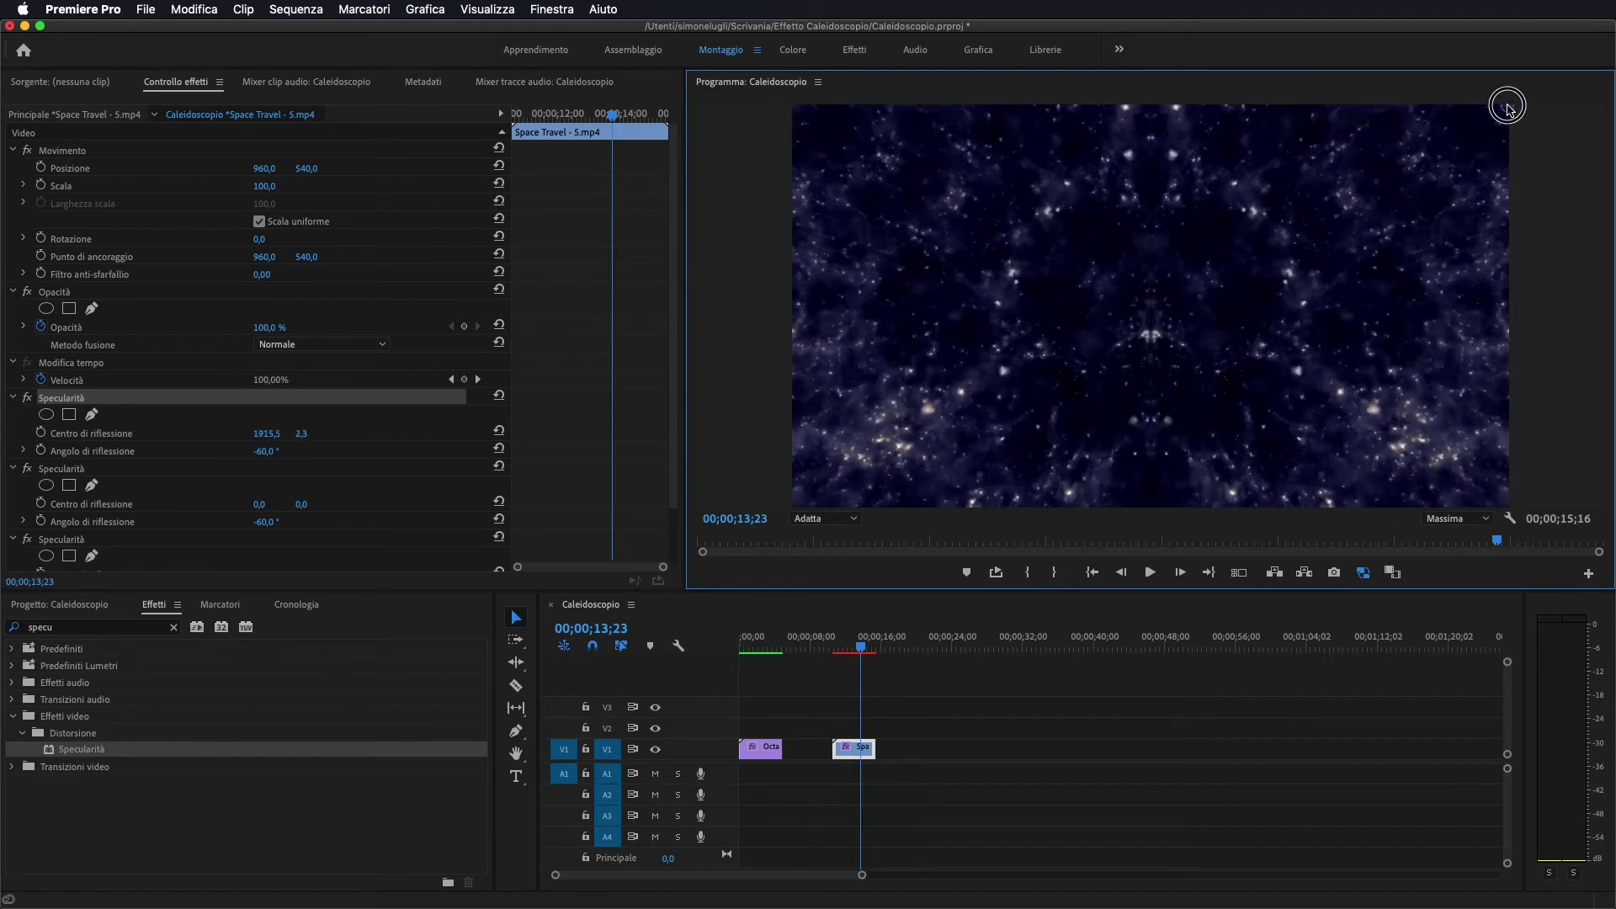
pyautogui.click(270, 433)
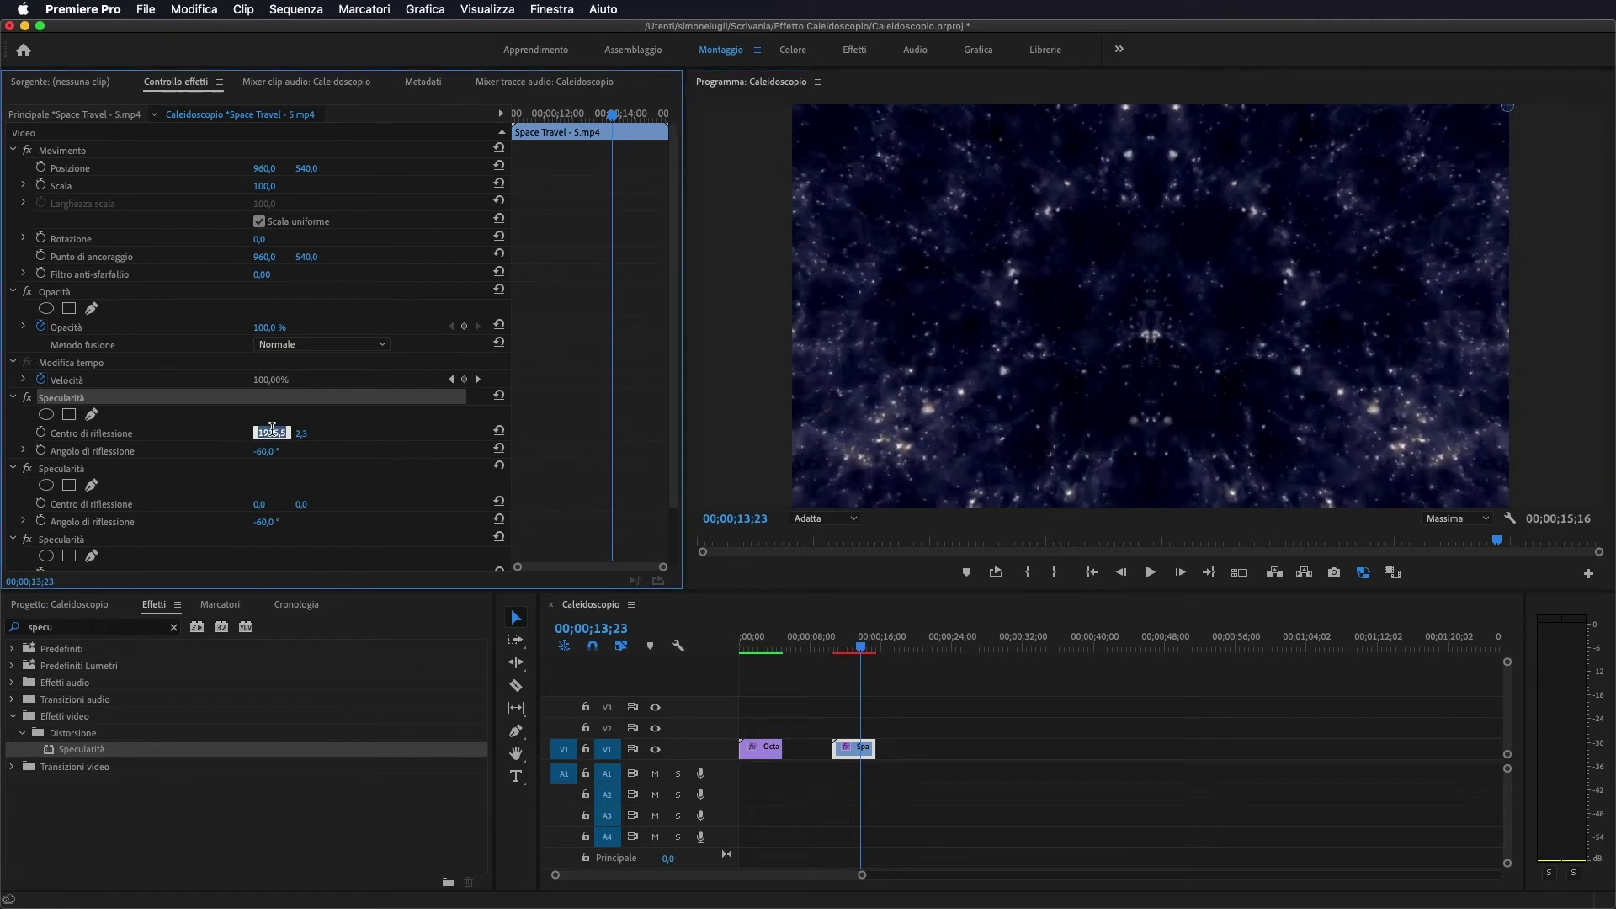
pyautogui.write('1920')
pyautogui.press('Tab')
pyautogui.write('0')
pyautogui.press('Return')
pyautogui.click(270, 452)
pyautogui.write('6')
pyautogui.press('Return')
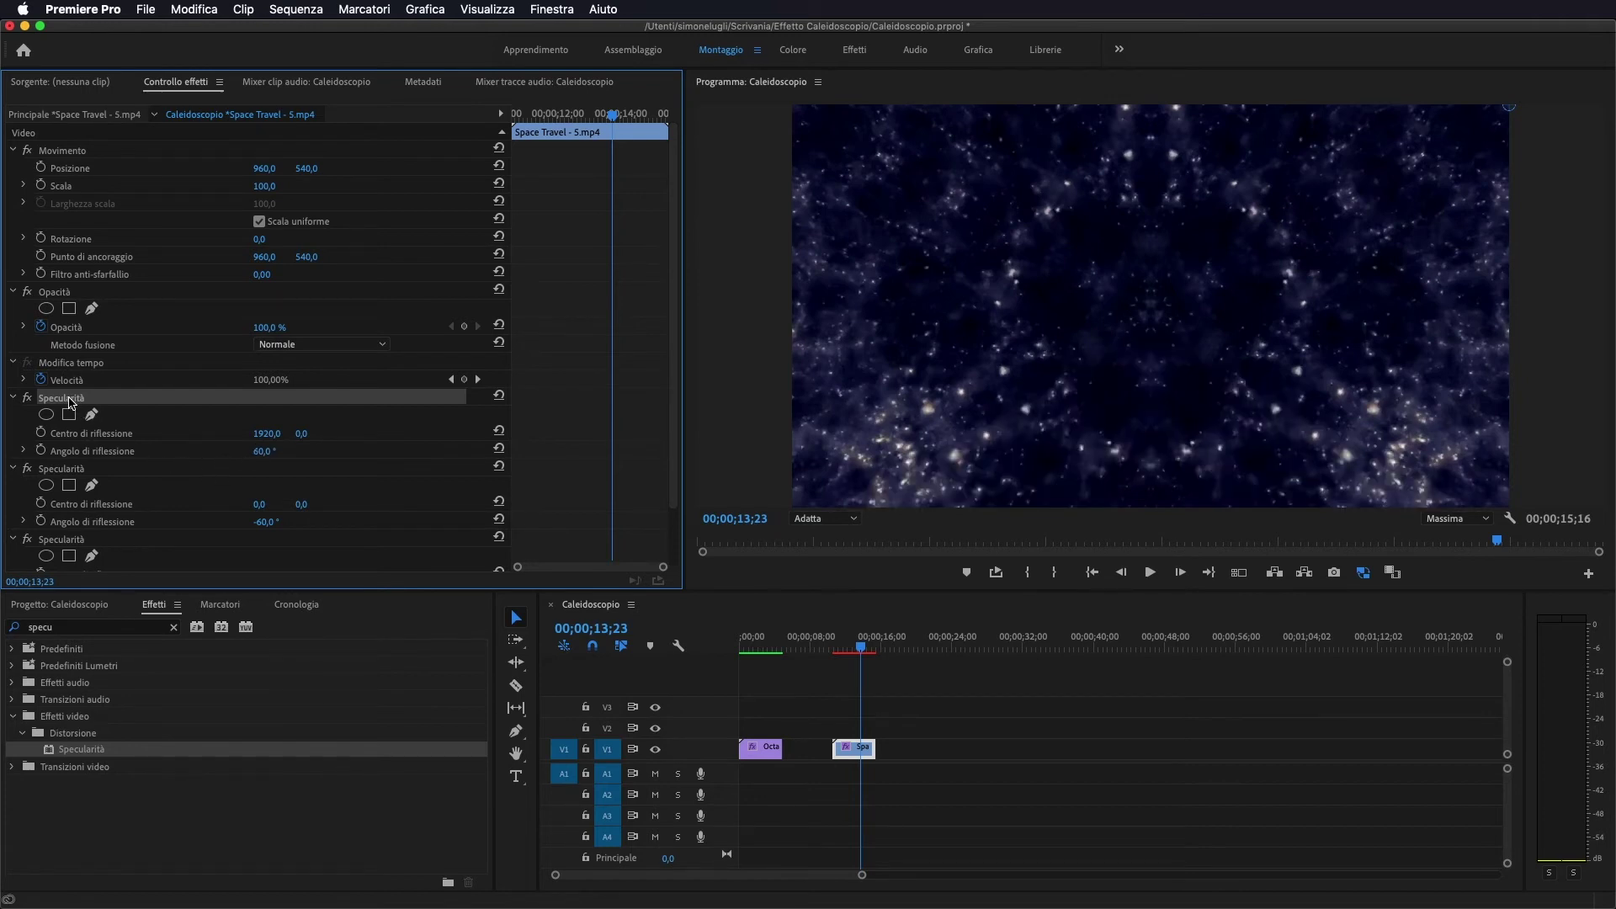
pyautogui.hotkey('ctrl', 'c')
pyautogui.hotkey('ctrl', 'v')
# Move the new Specularità copy up to second place in the stack
pyautogui.scroll(-4, 51, 455)
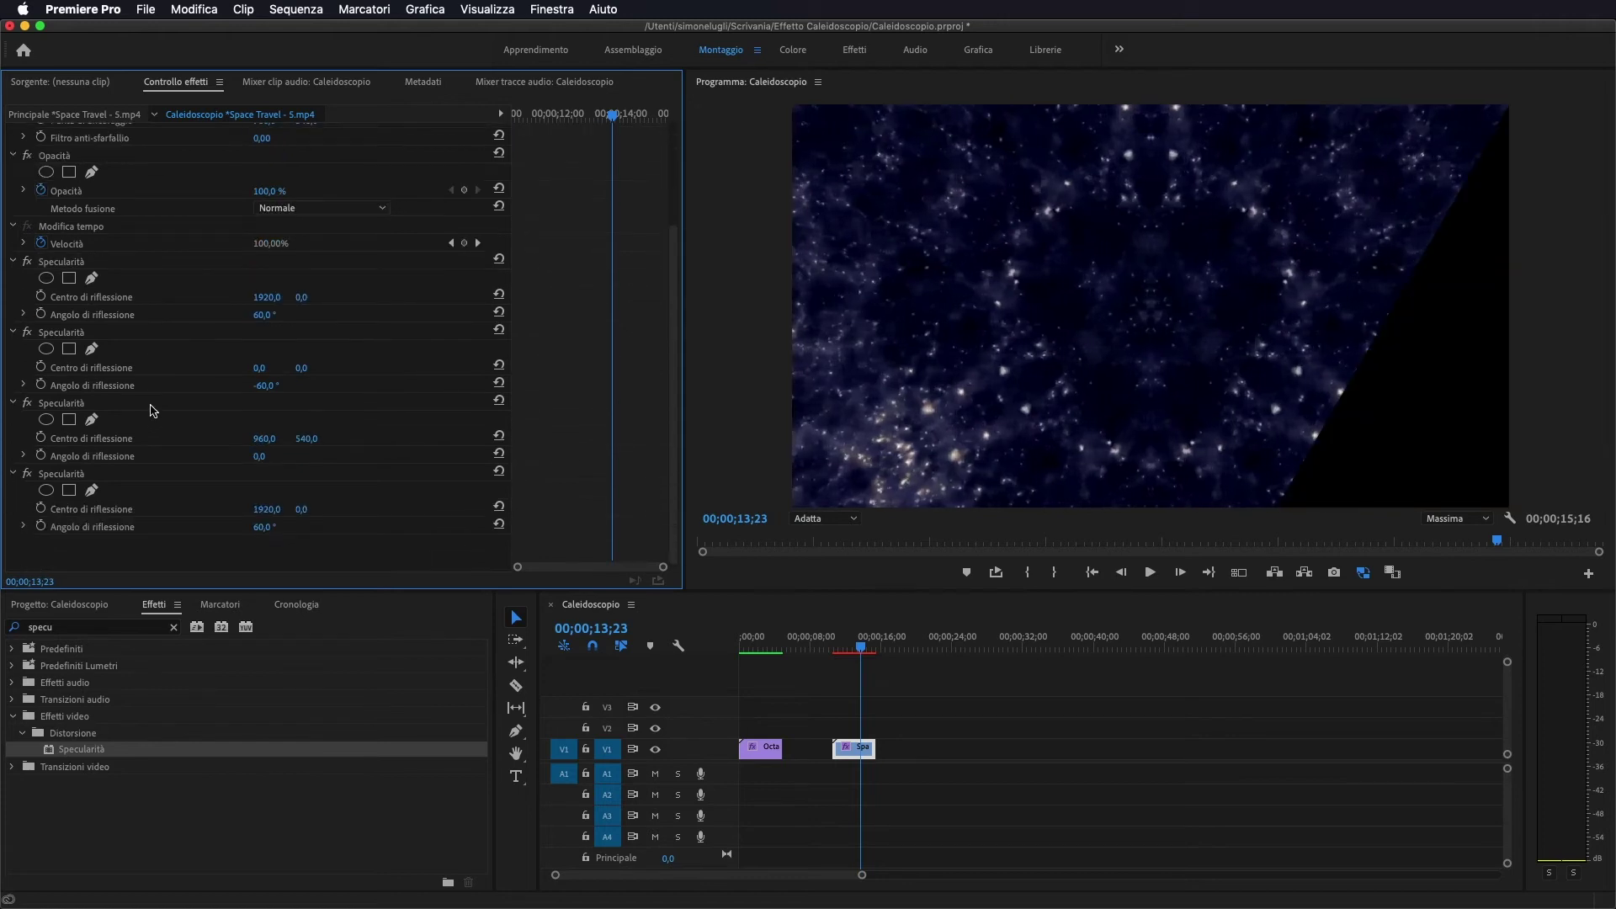
pyautogui.moveTo(44, 477); pyautogui.dragTo(91, 261)
pyautogui.scroll(3, 262, 336)
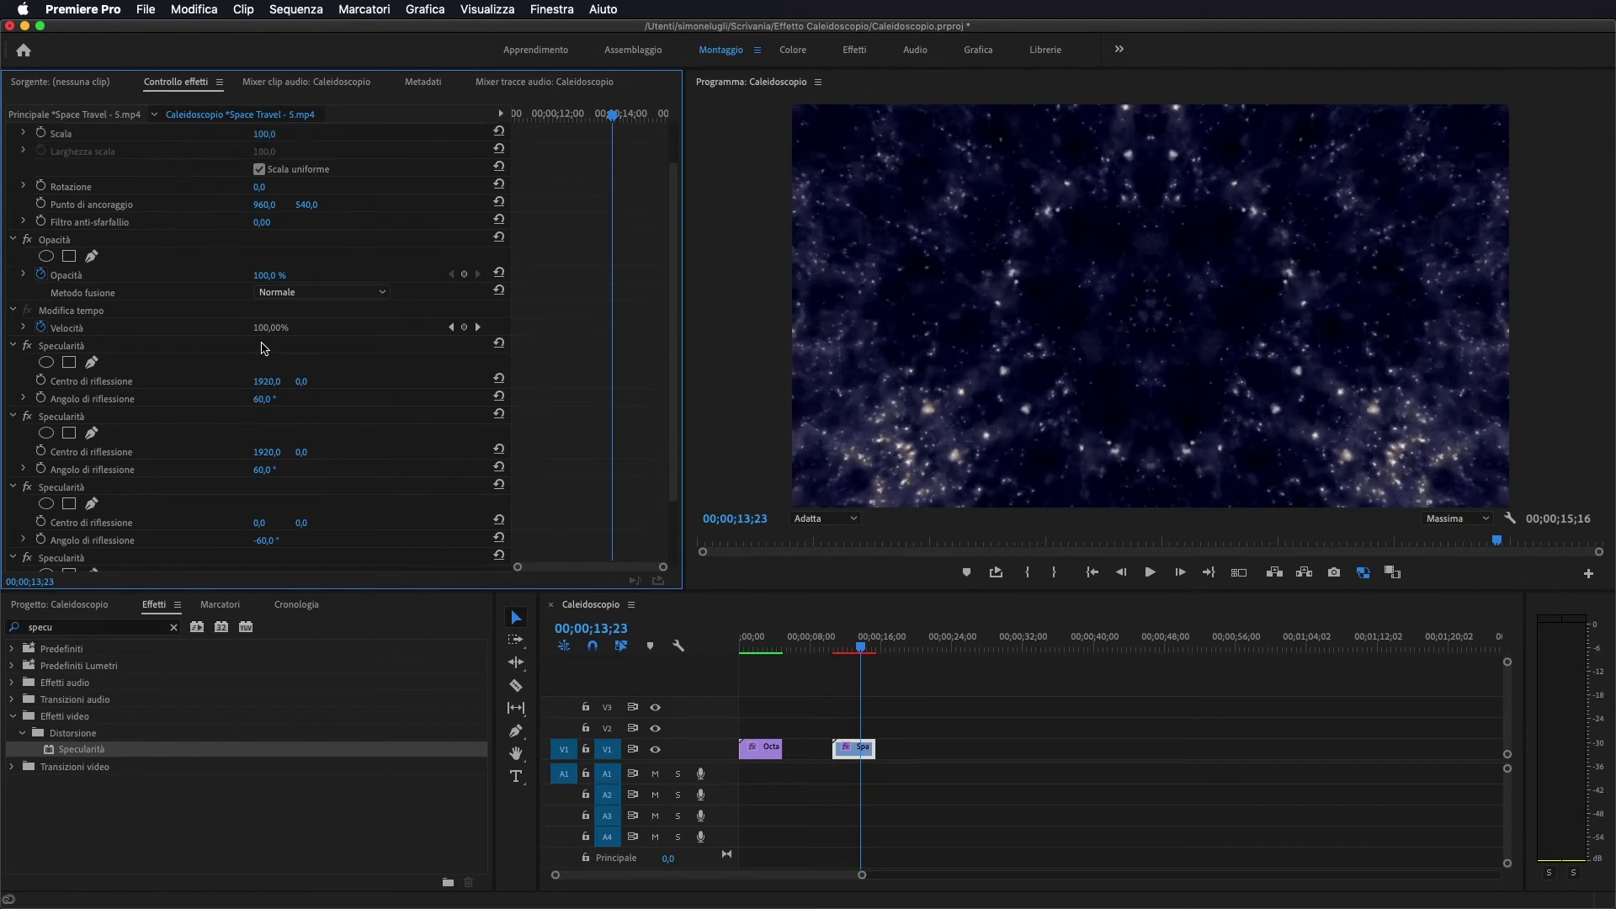
# Move the first Specularità's reflection centre to the bottom-left corner at 0, 1080
pyautogui.click(76, 352)
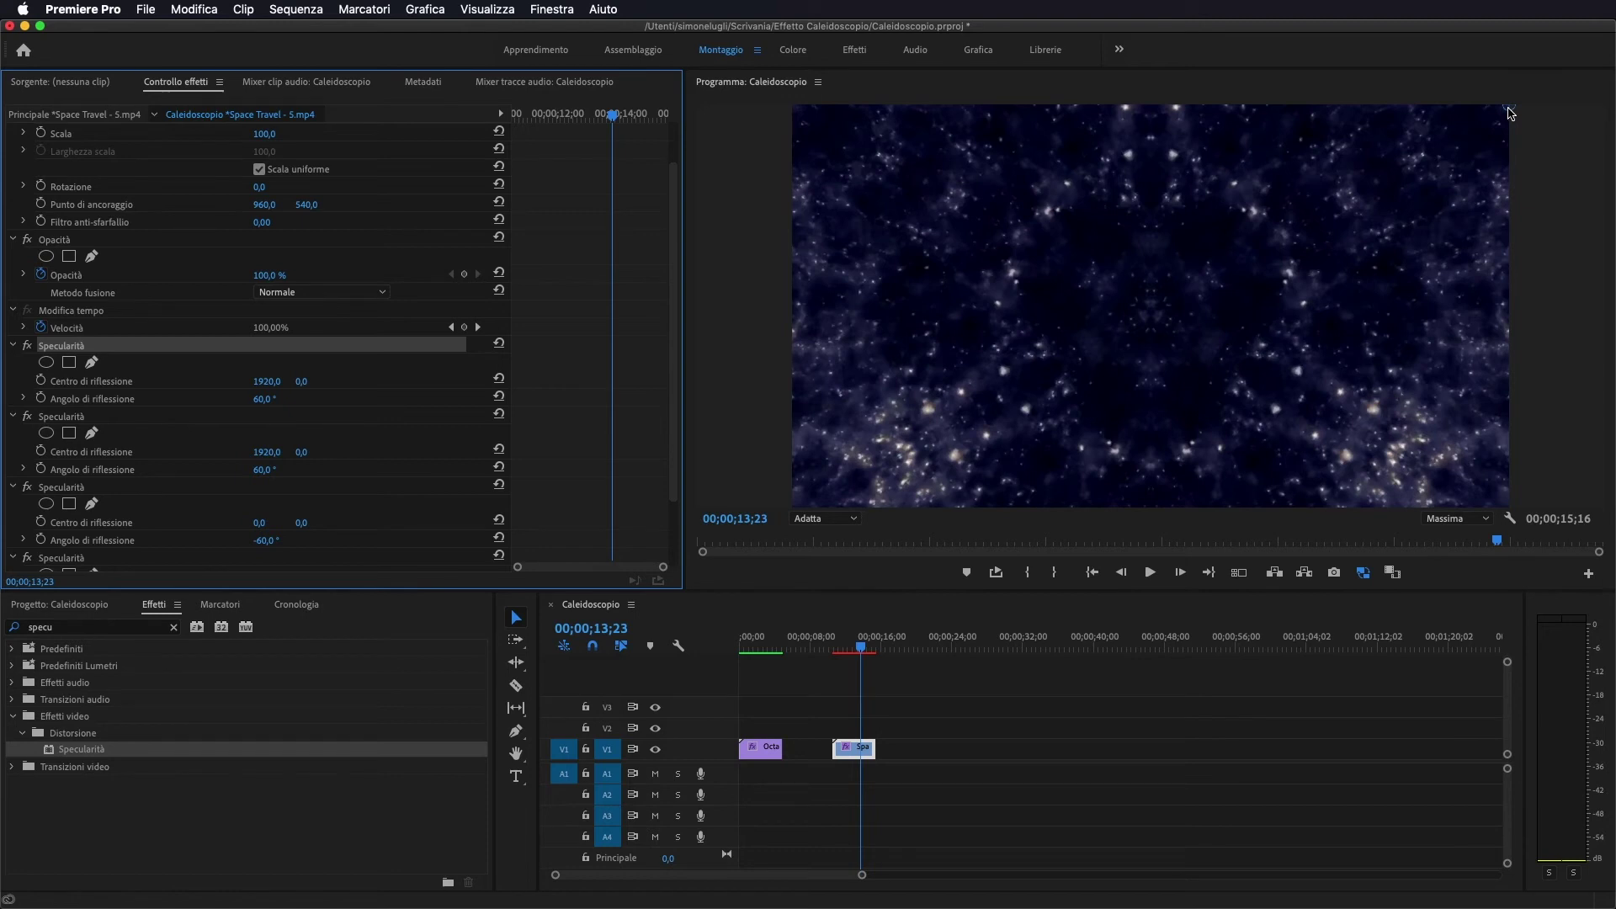
pyautogui.moveTo(1510, 112); pyautogui.dragTo(794, 511)
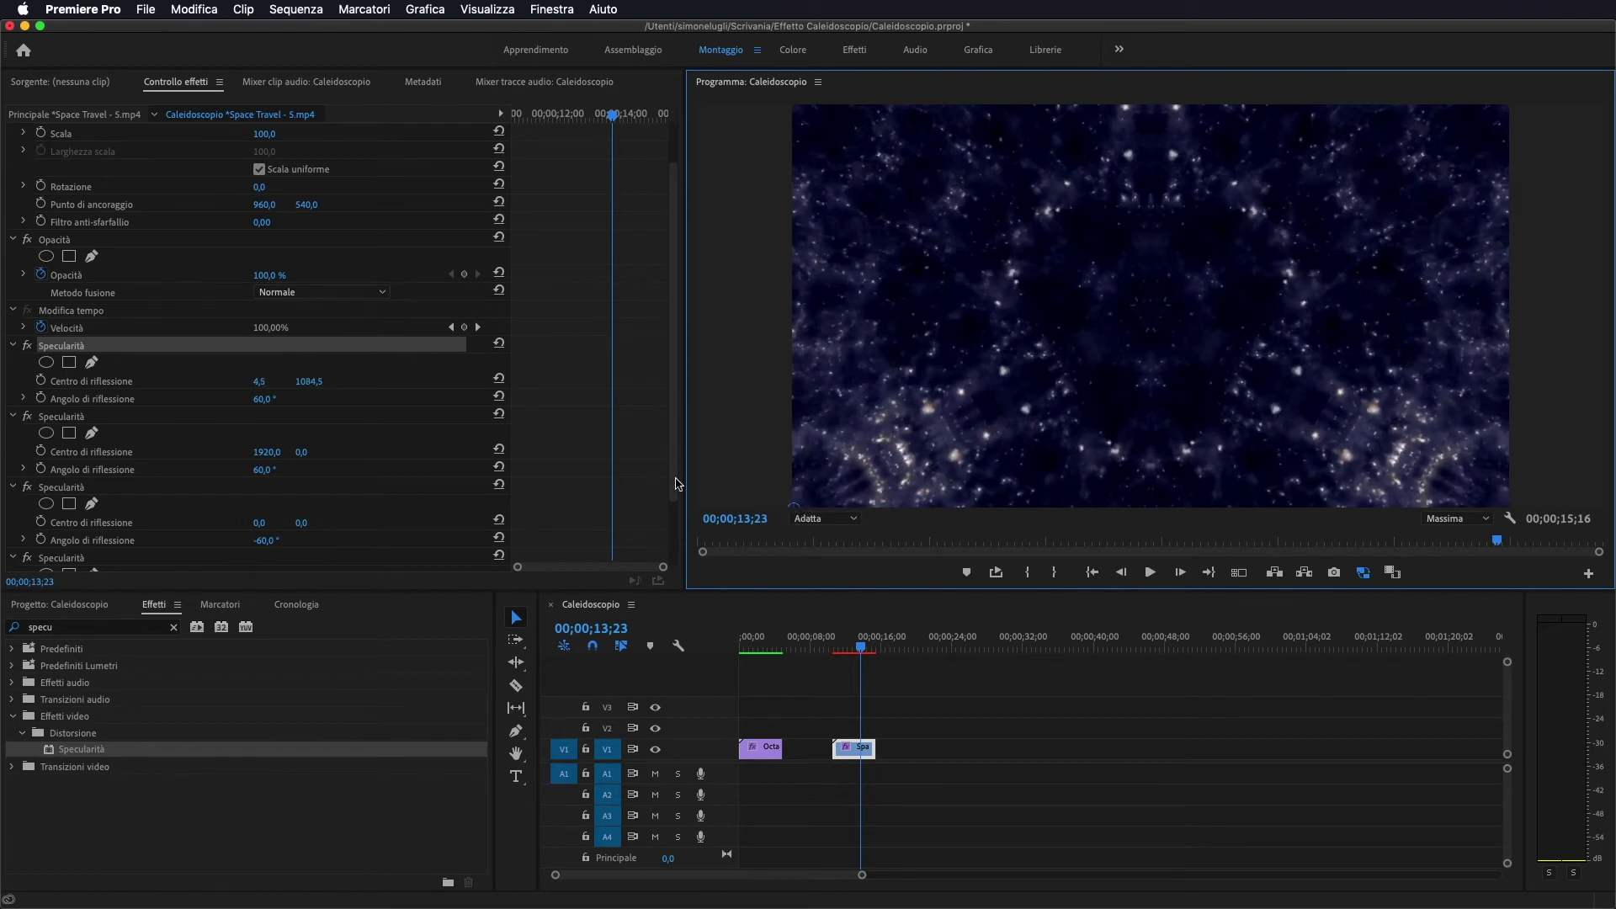
pyautogui.click(266, 380)
pyautogui.write('0')
pyautogui.press('Tab')
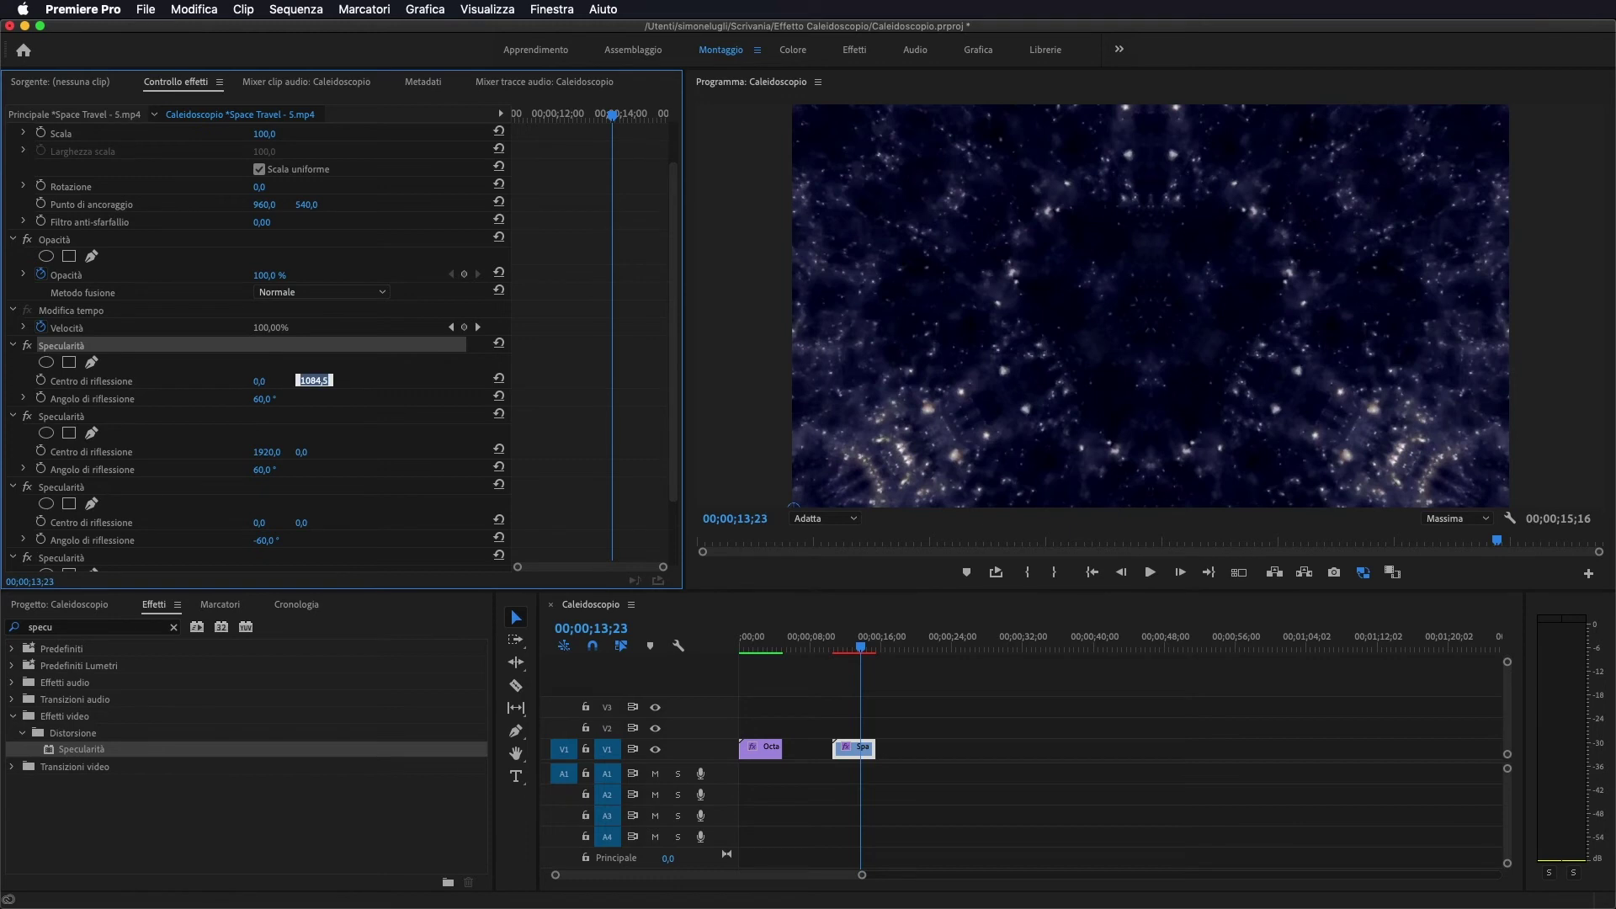
pyautogui.write('1')
pyautogui.press('Return')
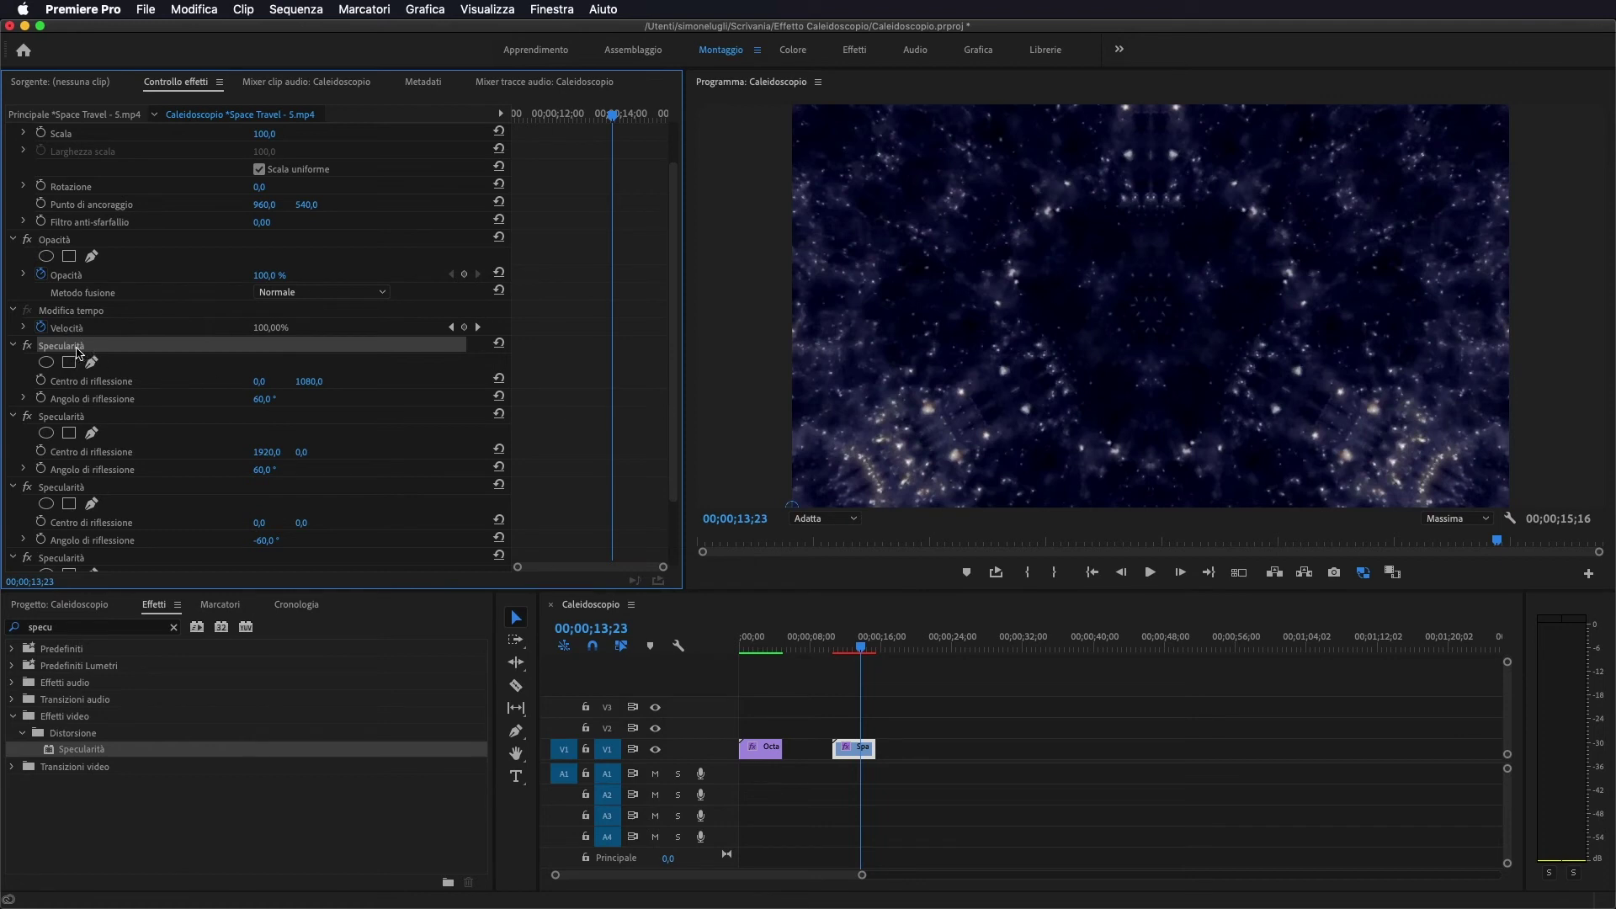
# Paste a copy of the Specularità second in the stack, centred at X 1920 and angled −60°
pyautogui.press('super+v')
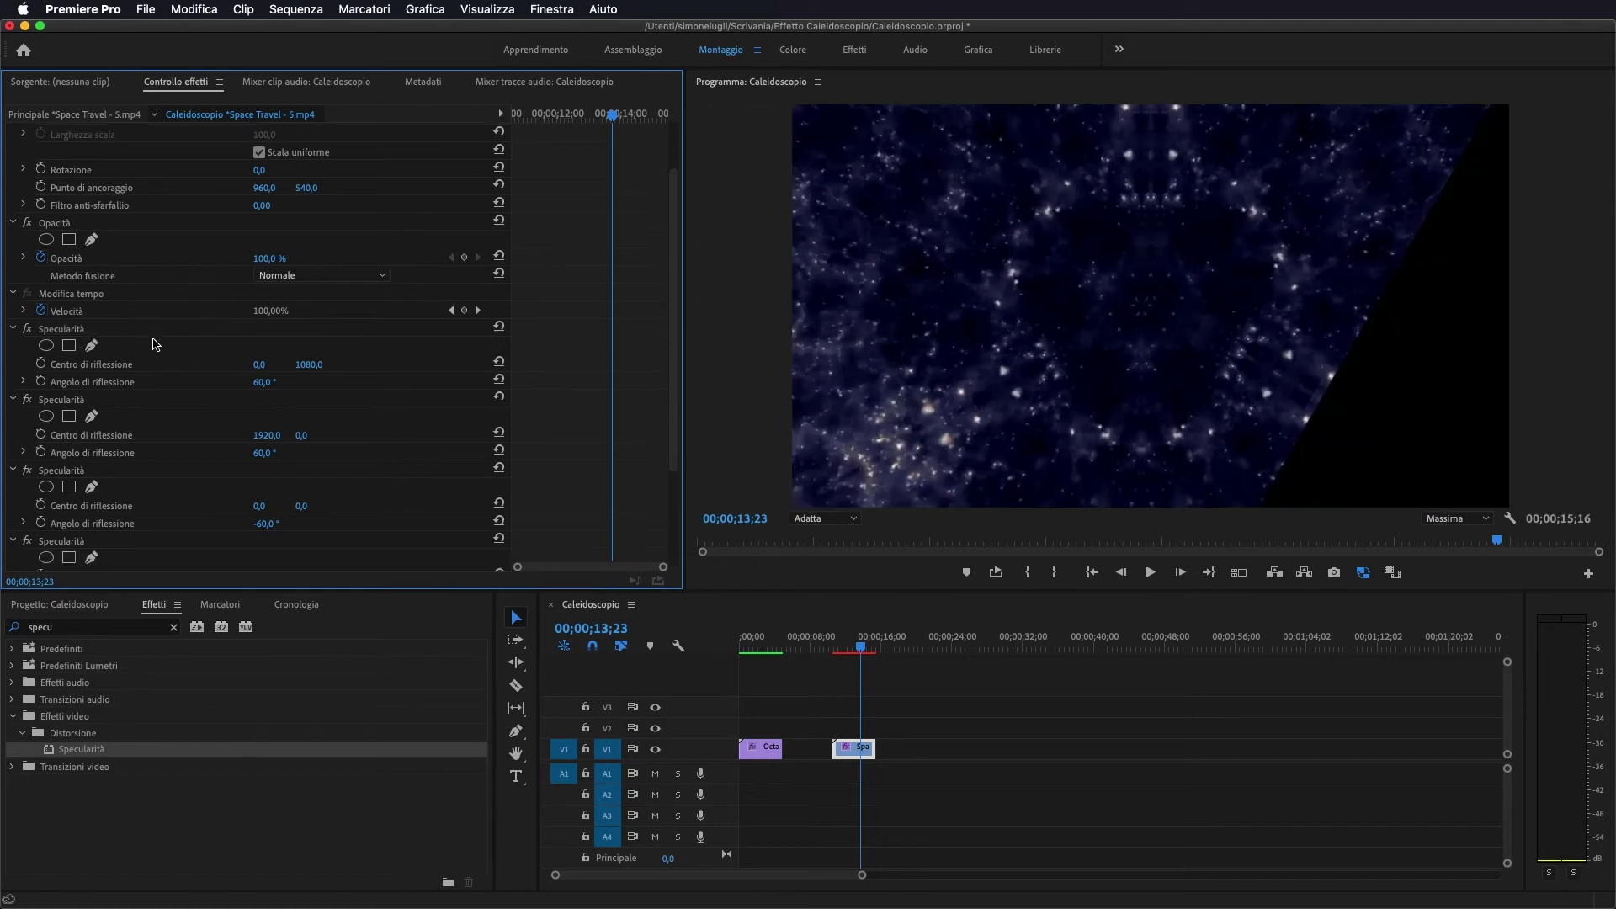
pyautogui.moveTo(56, 478); pyautogui.dragTo(98, 187)
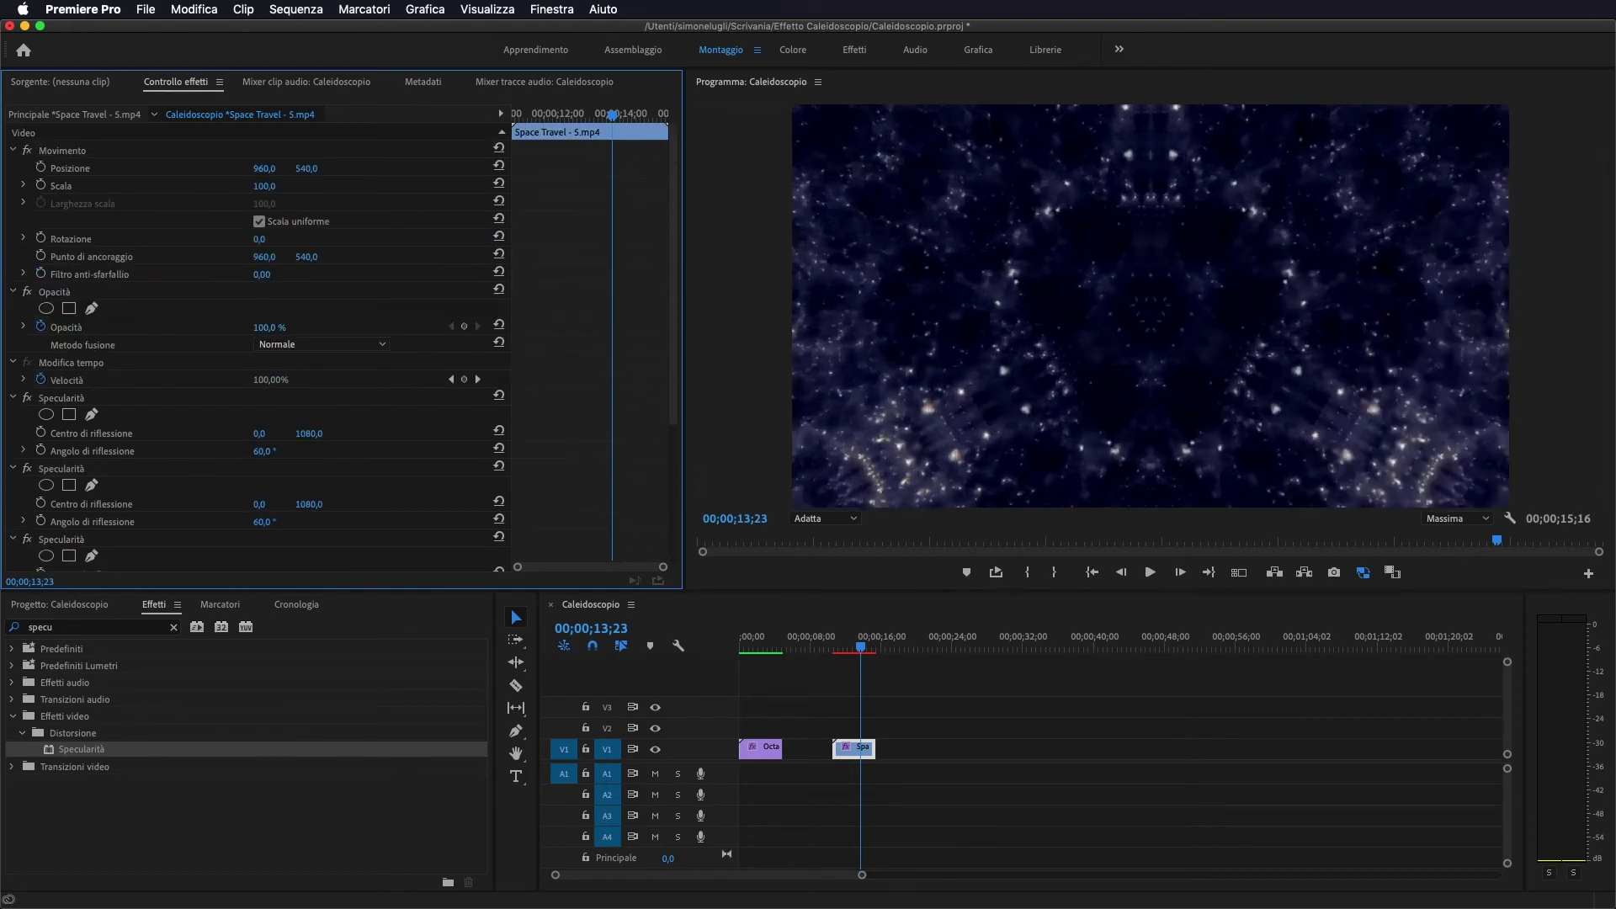
pyautogui.click(271, 431)
pyautogui.write('1920')
pyautogui.click(392, 472)
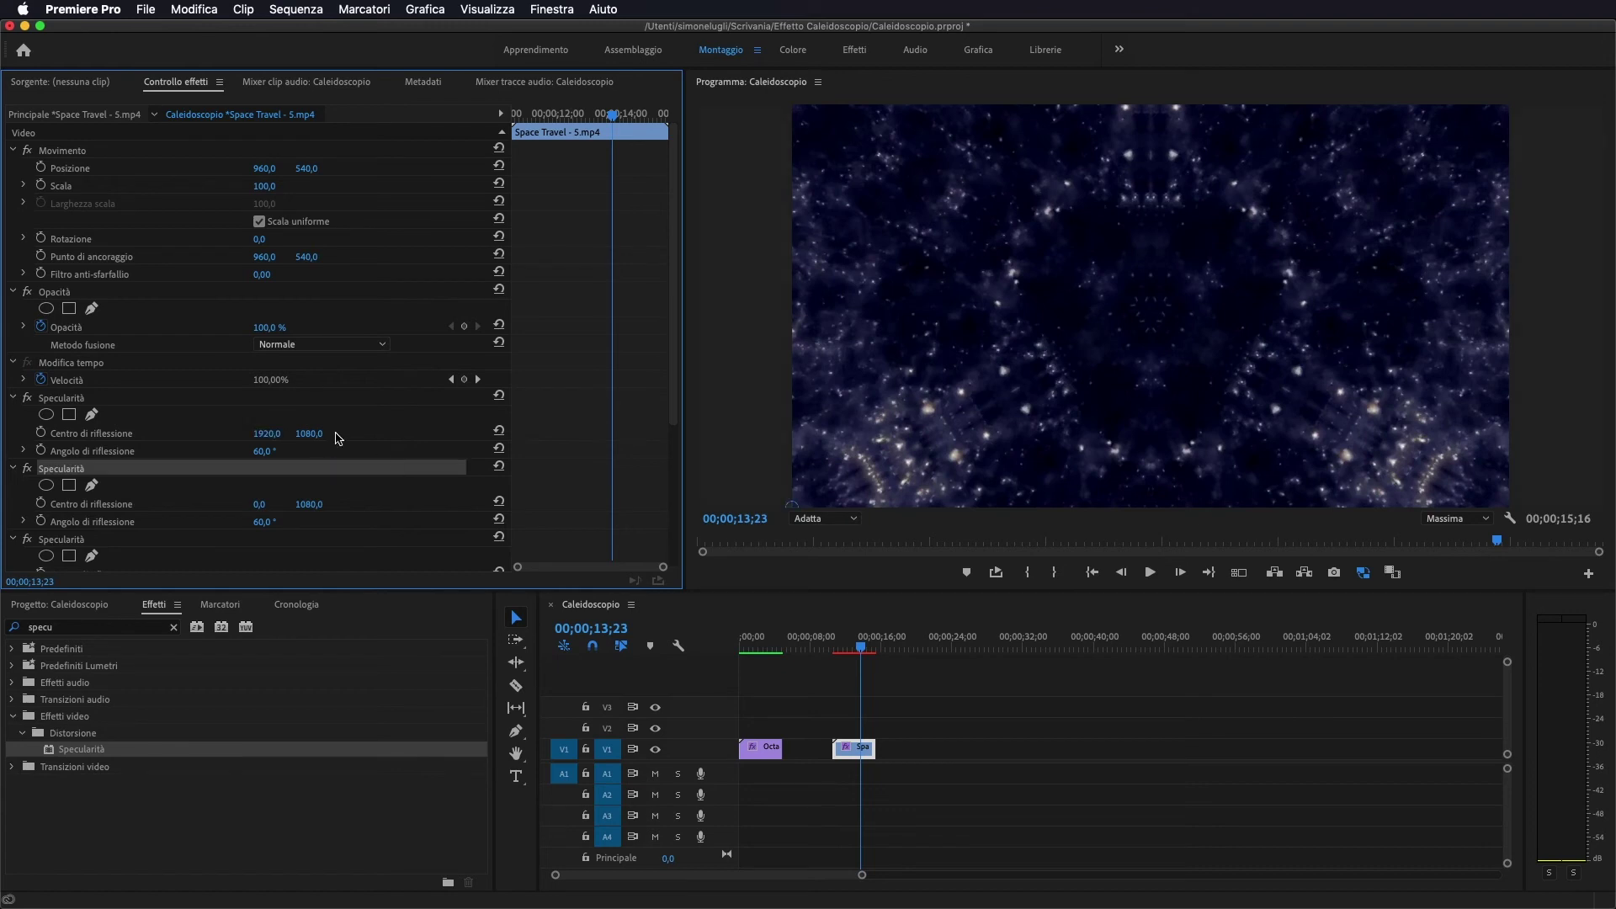
pyautogui.click(55, 402)
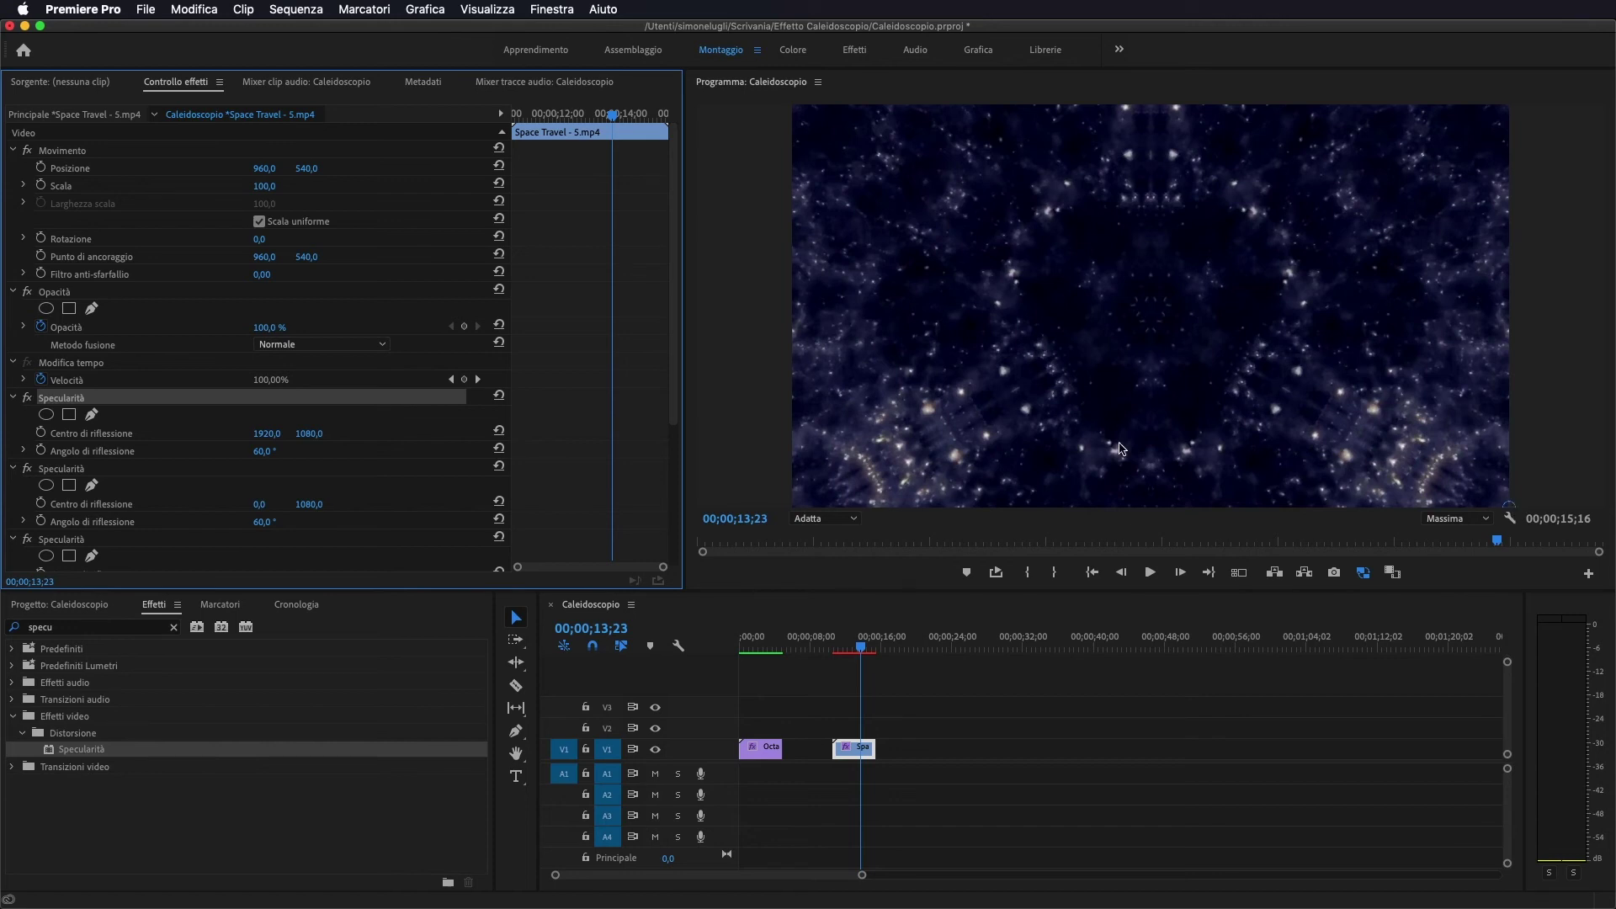
pyautogui.click(268, 452)
pyautogui.write('-60')
pyautogui.press('Return')
# Move the playhead back into the space clip and play the kaleidoscope preview
pyautogui.click(418, 495)
pyautogui.moveTo(860, 647); pyautogui.dragTo(829, 650)
pyautogui.press('space')
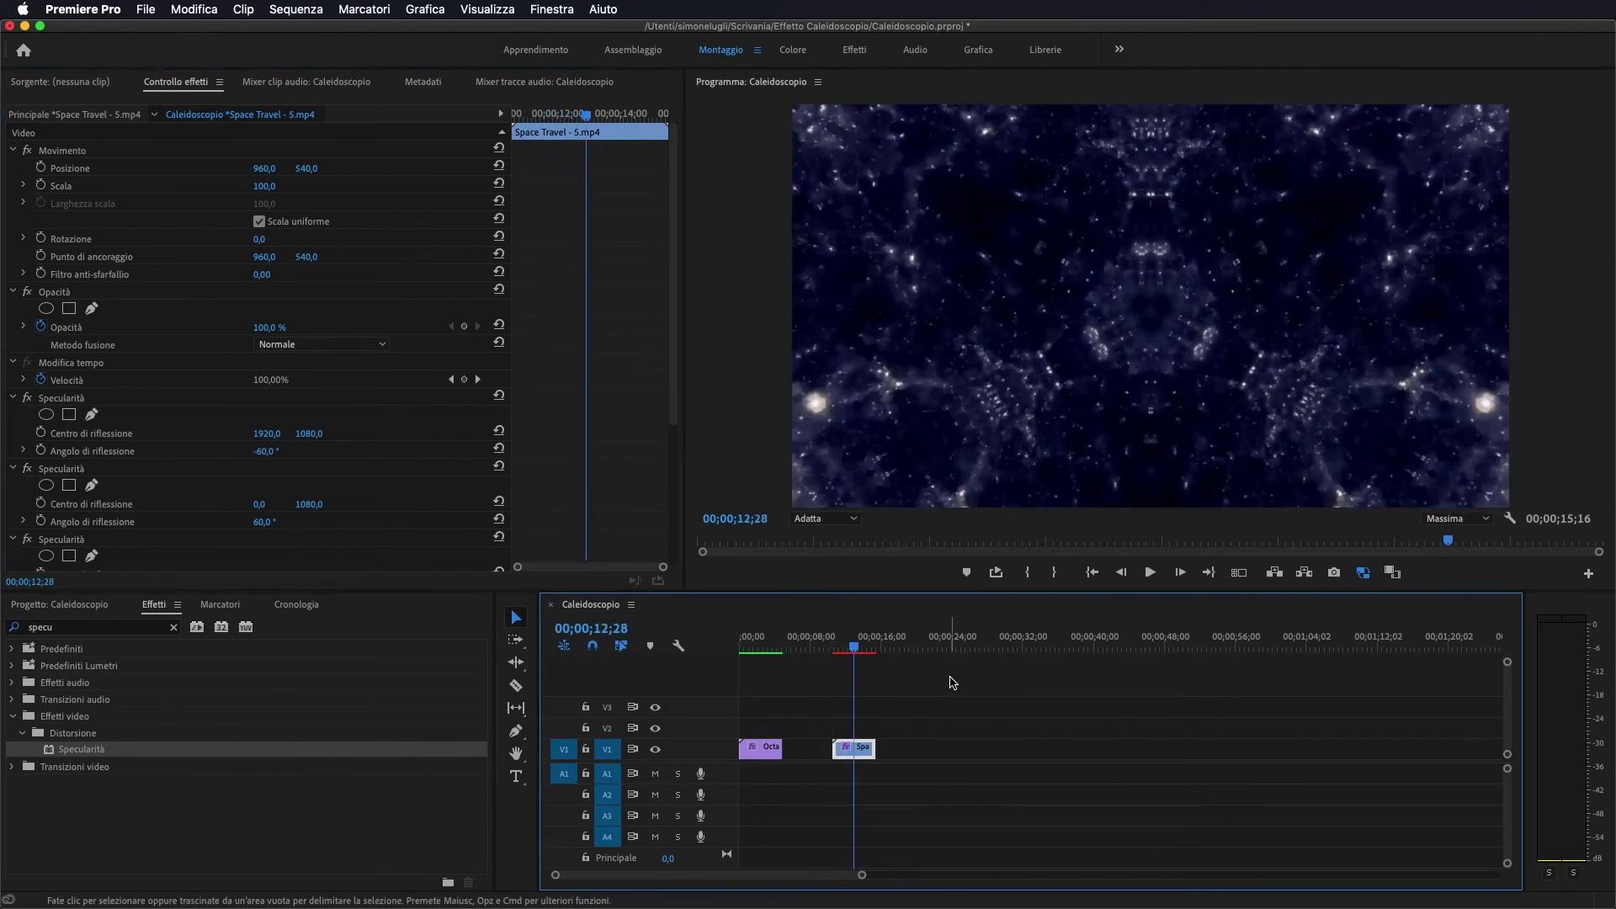
# Render the work area, stop playback near the clip's end, and review the five Specularità effects
pyautogui.press('Return')
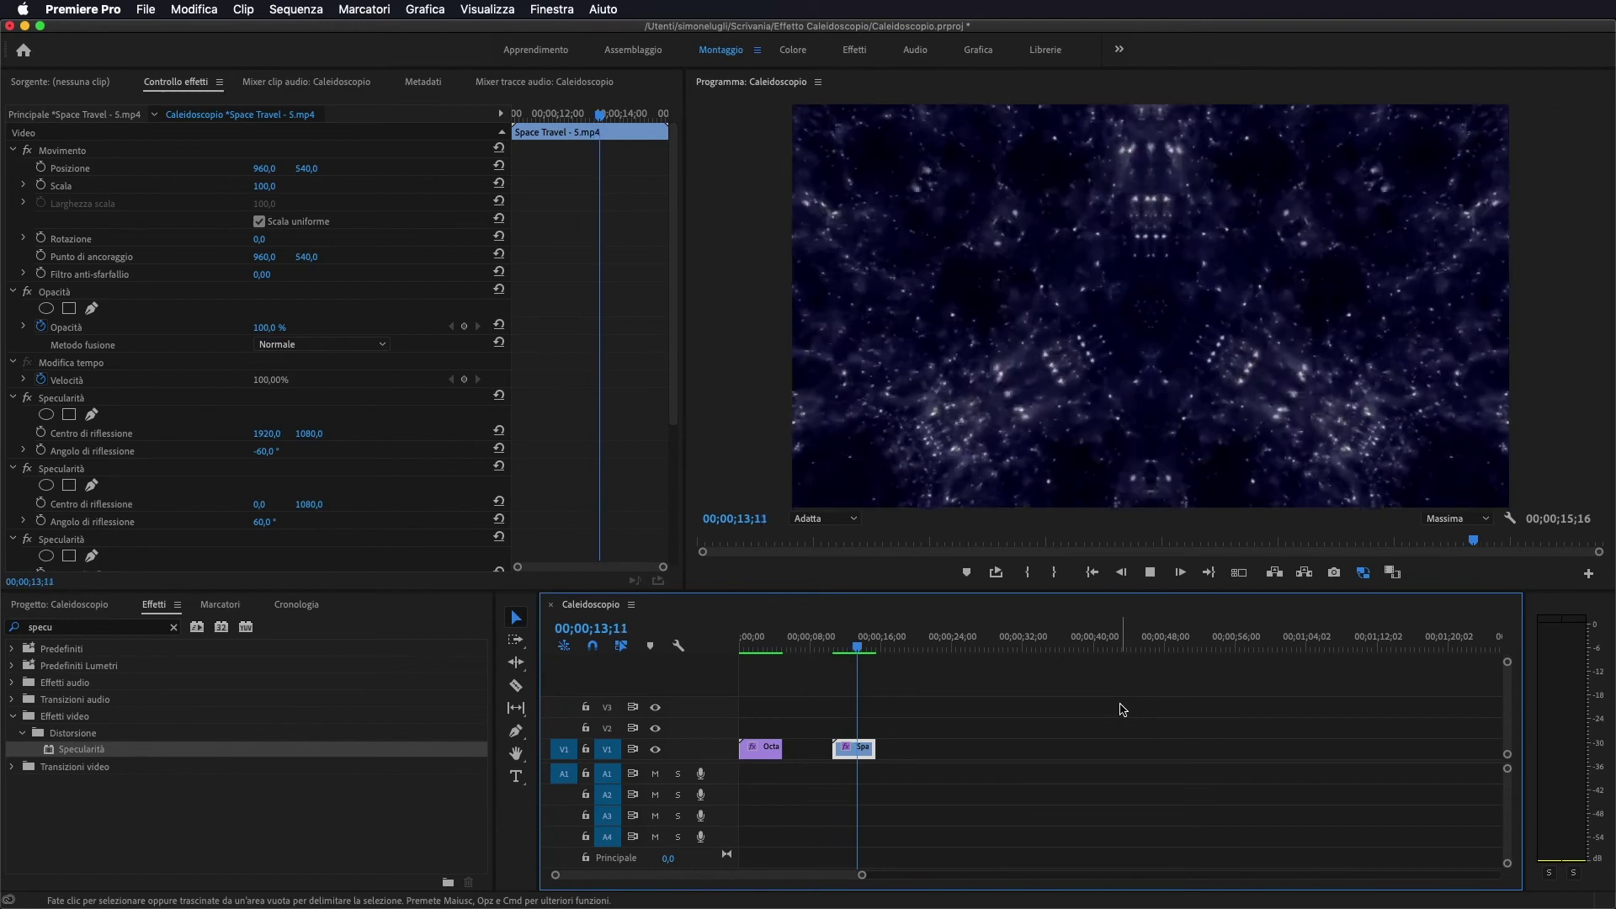
pyautogui.press('space')
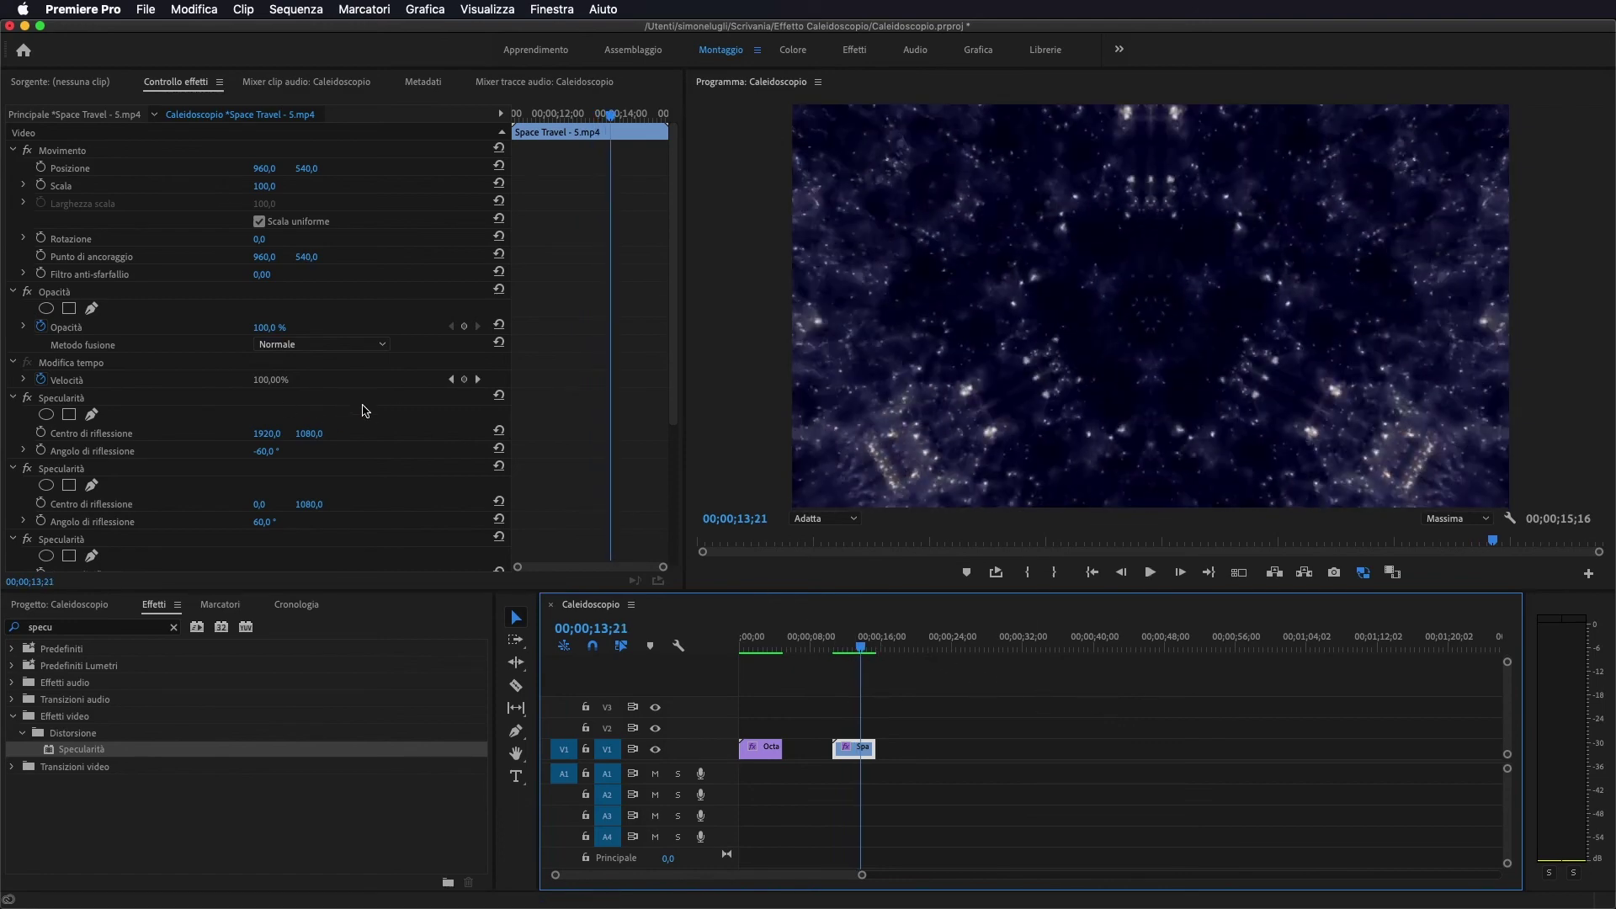
pyautogui.scroll(-5, 362, 408)
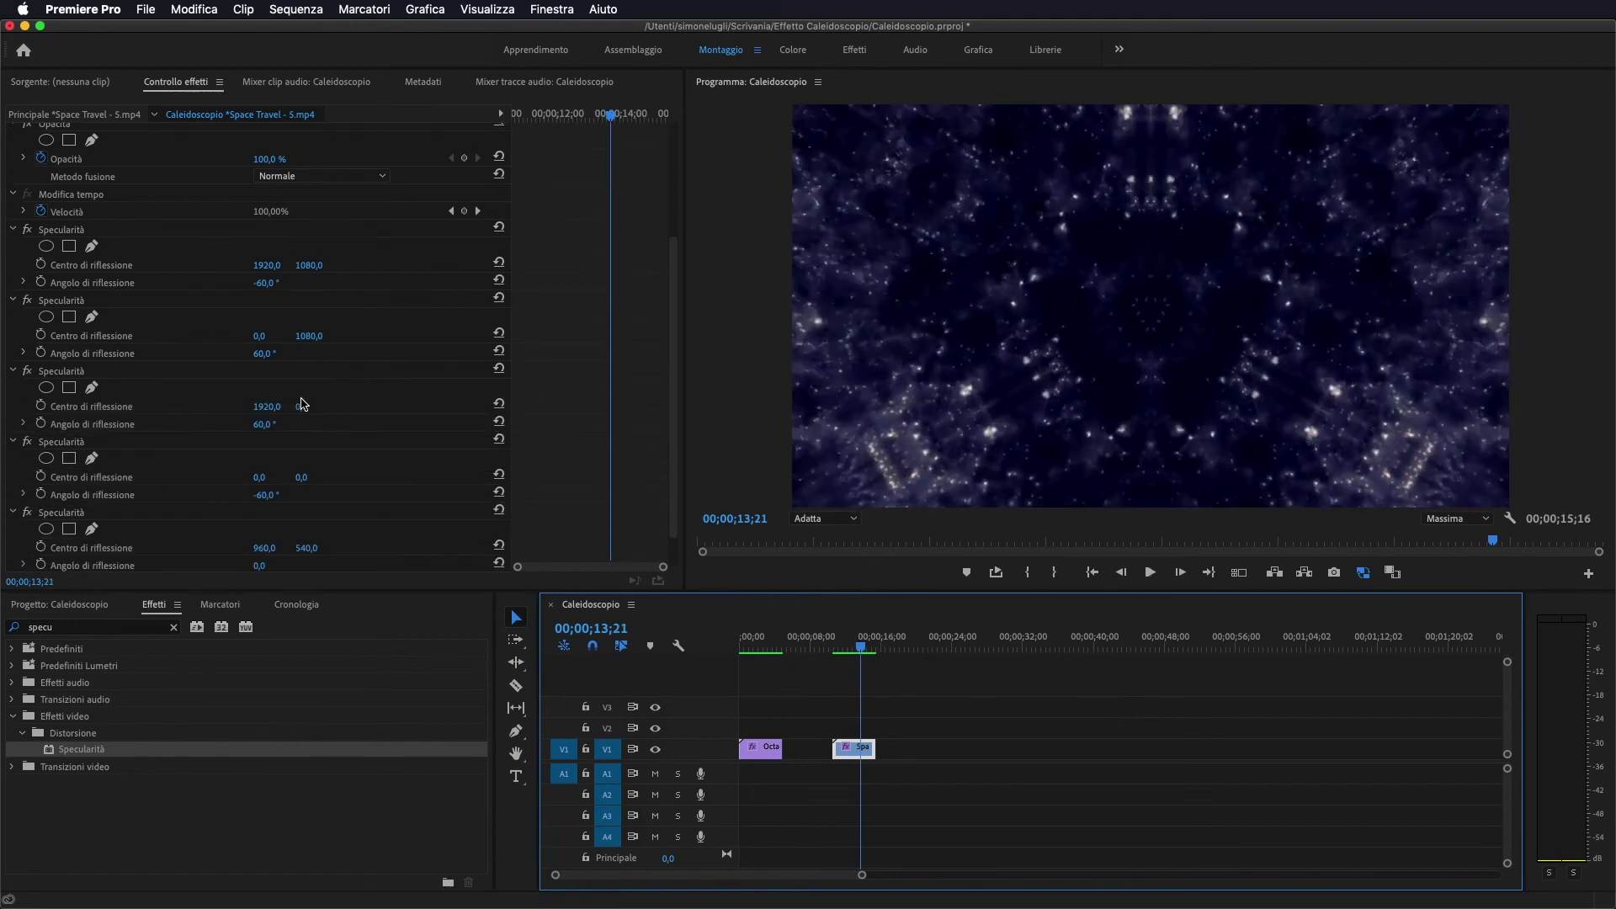
pyautogui.scroll(2, 307, 383)
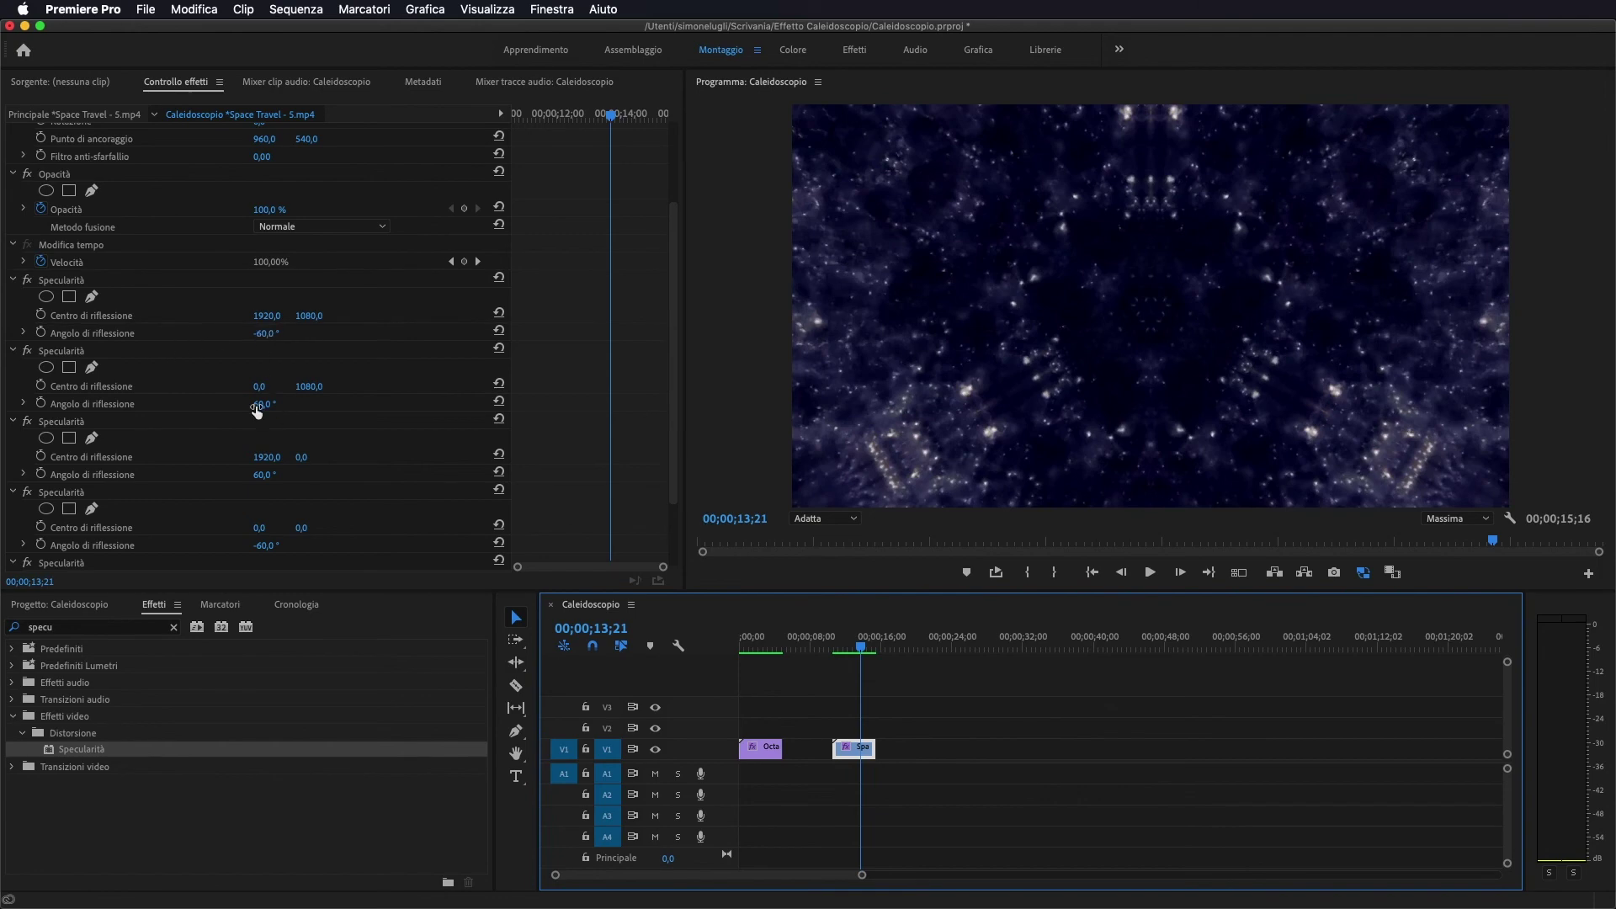
pyautogui.click(855, 648)
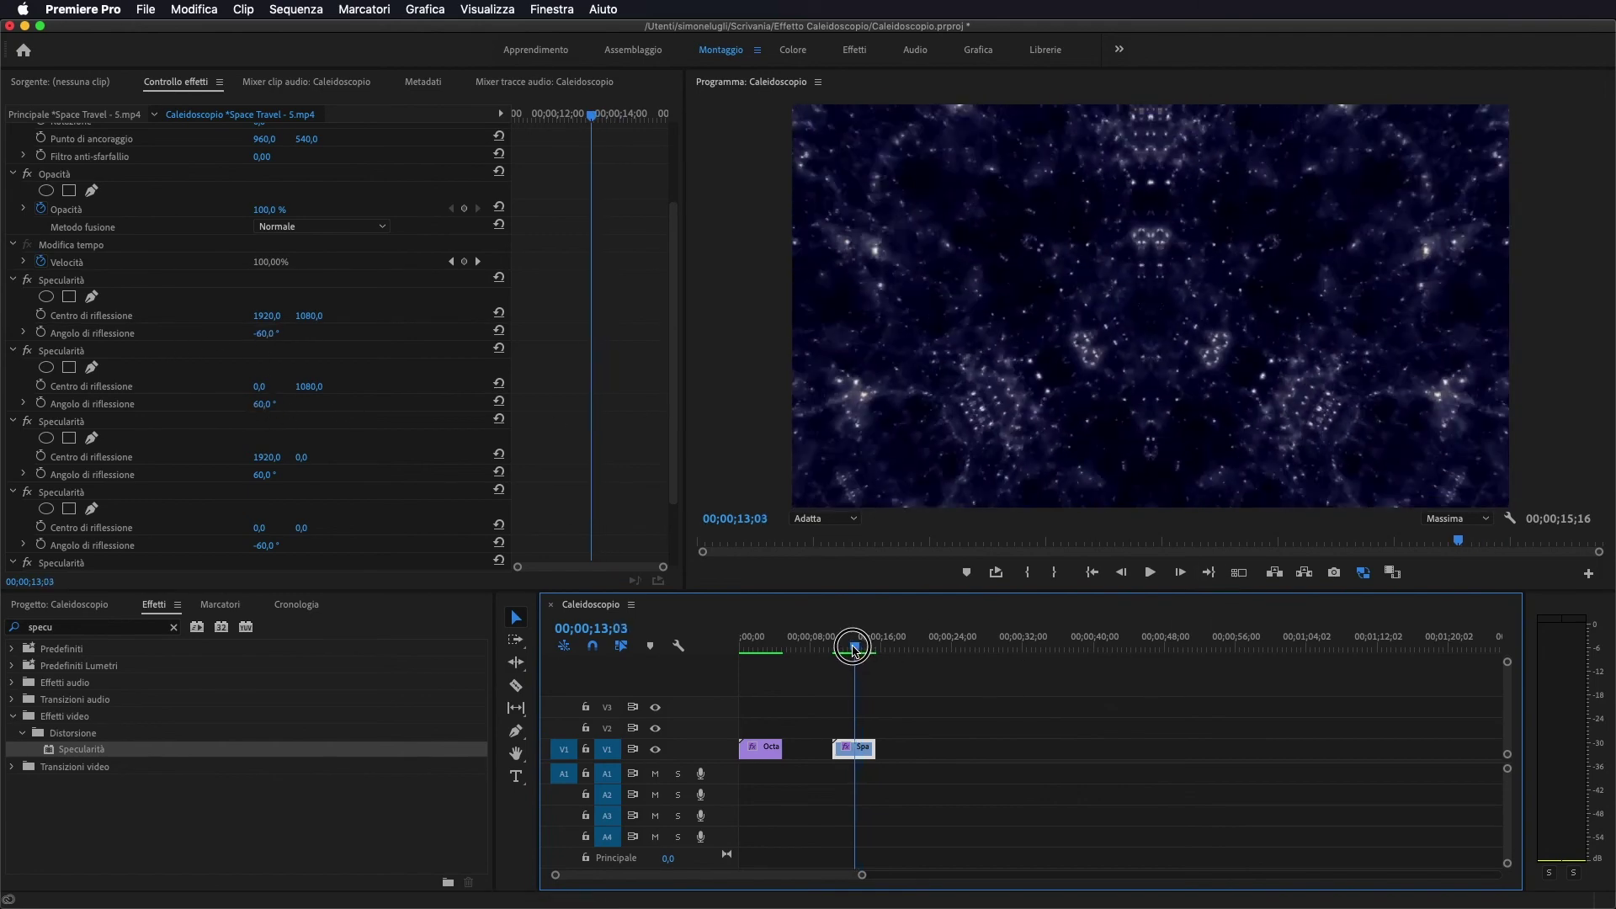
pyautogui.moveTo(854, 648); pyautogui.dragTo(710, 650)
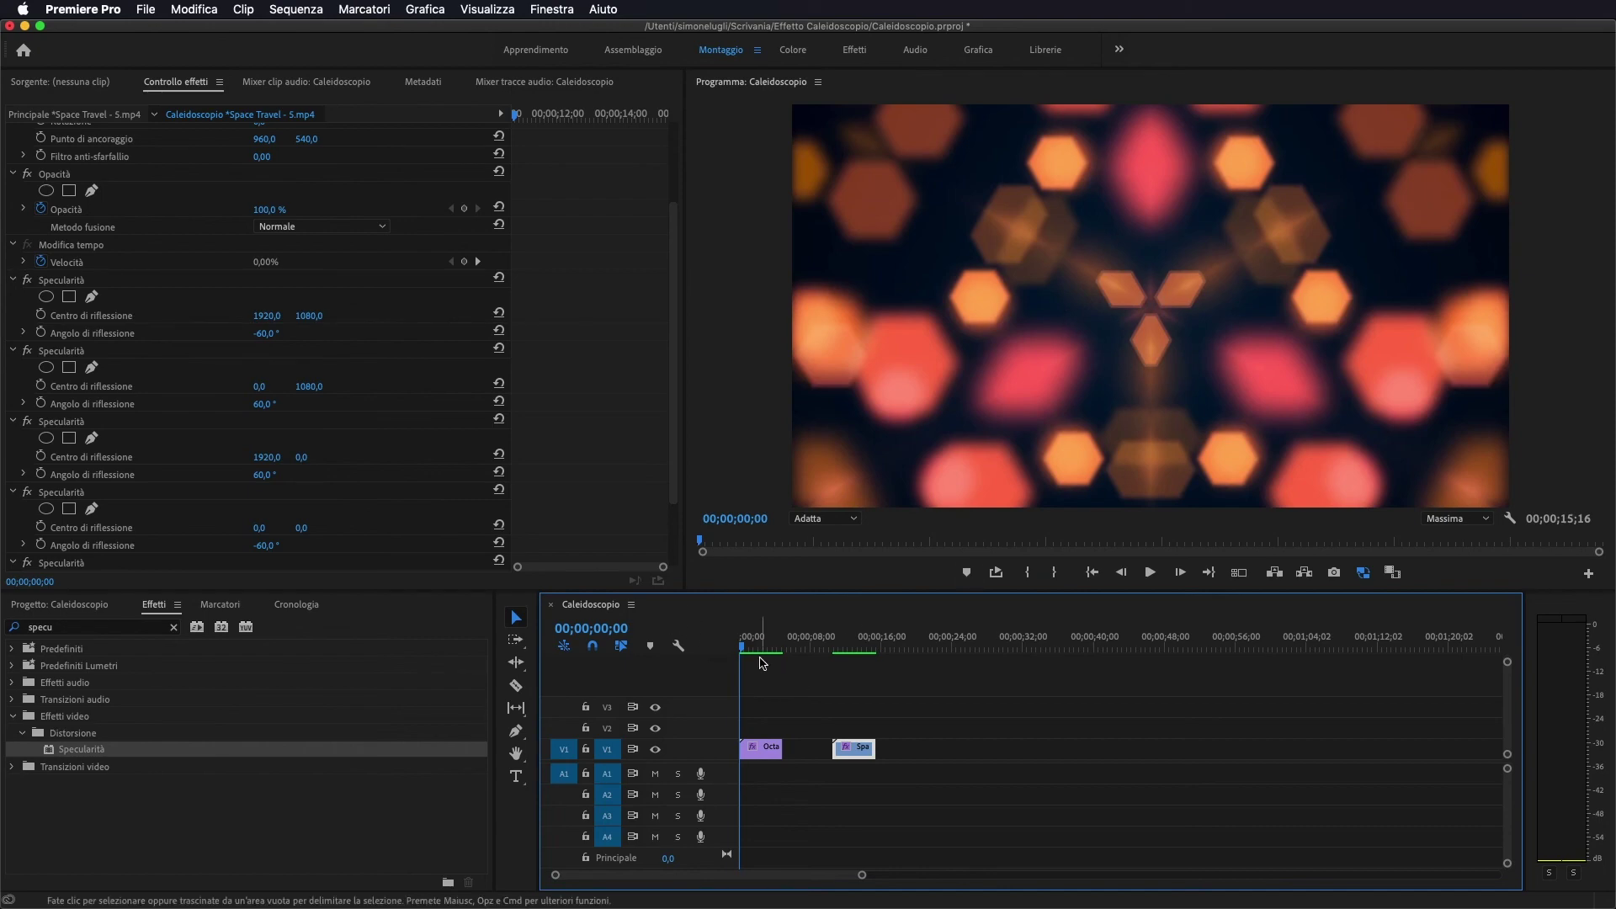
pyautogui.moveTo(750, 650); pyautogui.dragTo(858, 655)
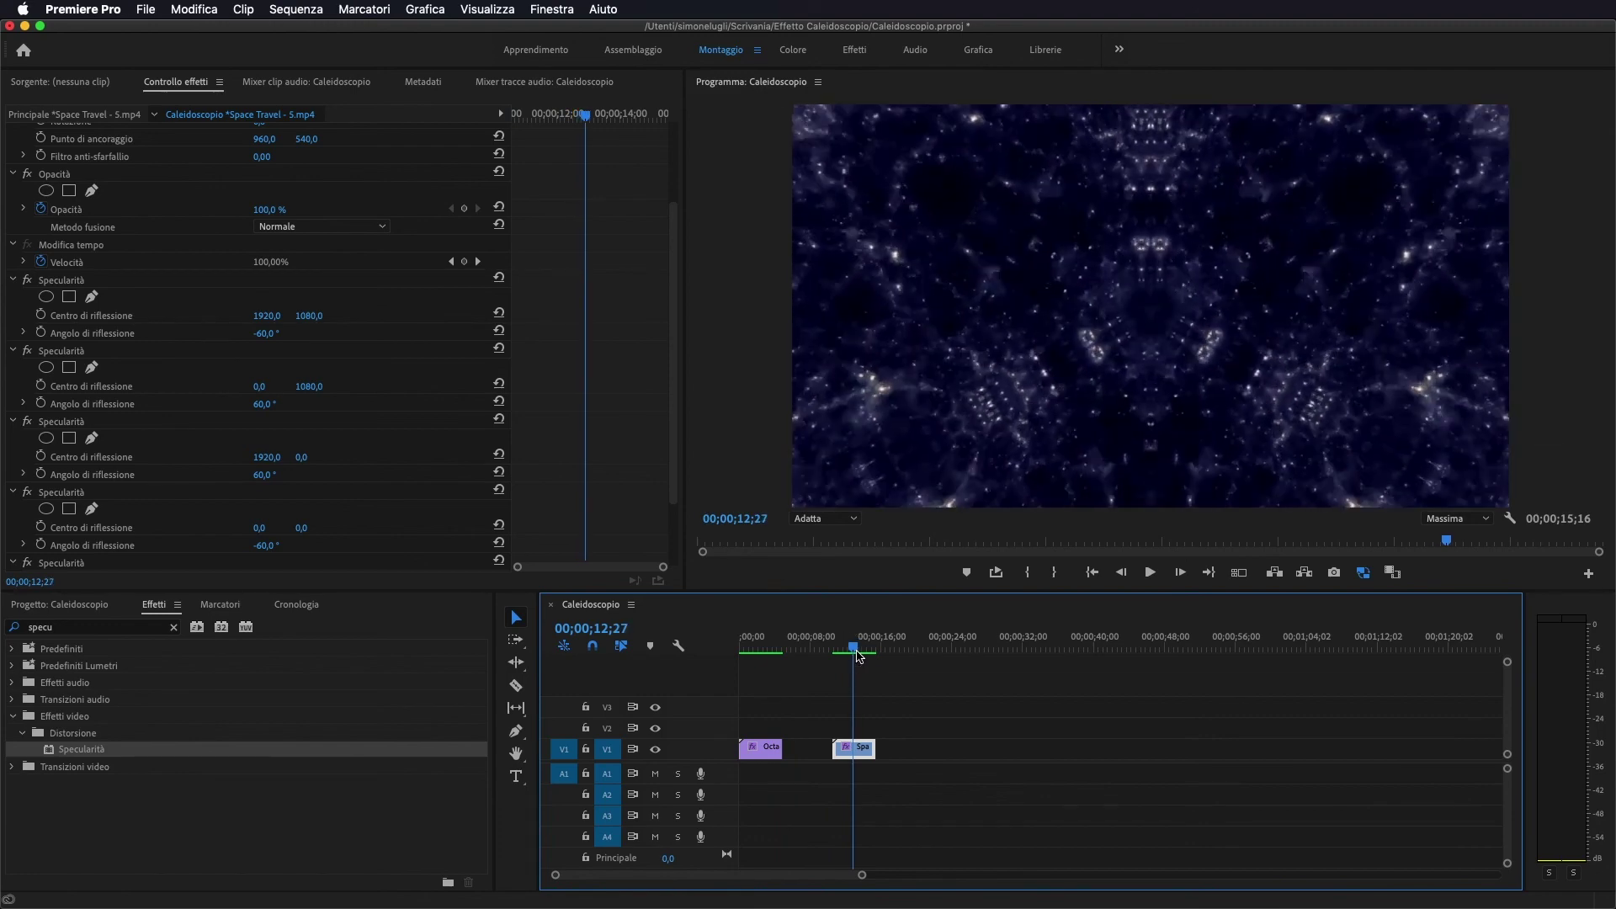